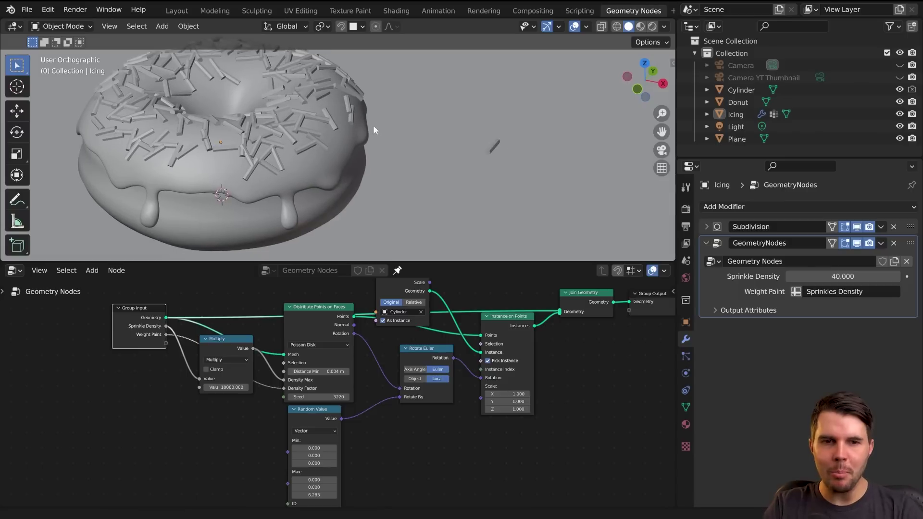
Switch to the donut reference images and examine the shape and ends of the multicoloured and the pink-and-white sprinkles.
left_click(422, 152)
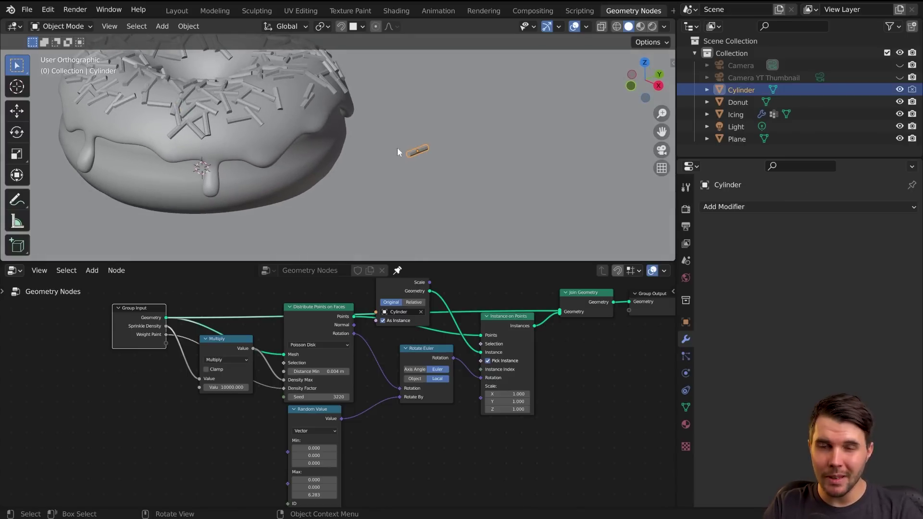
key("super+Tab")
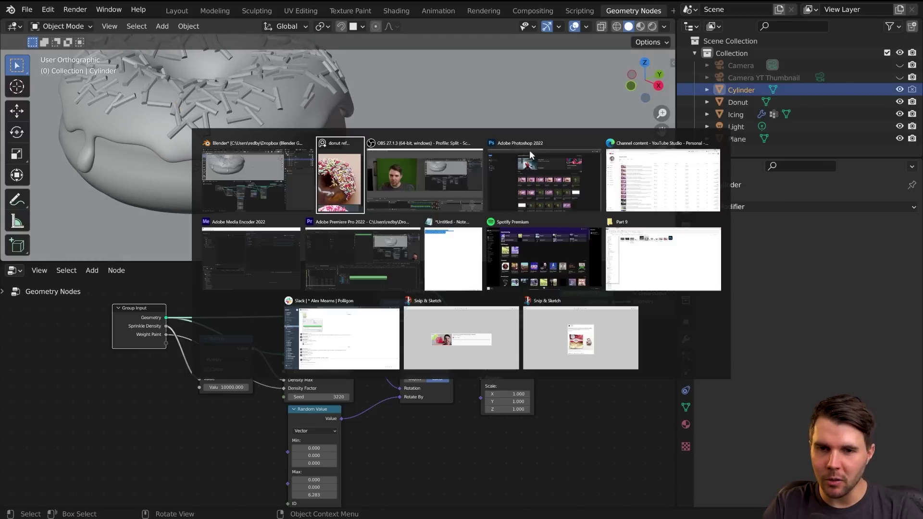
left_click(370, 172)
scroll(755, 226, "down", 3)
middle_click_drag(753, 229, 727, 208)
scroll(725, 210, "up", 3)
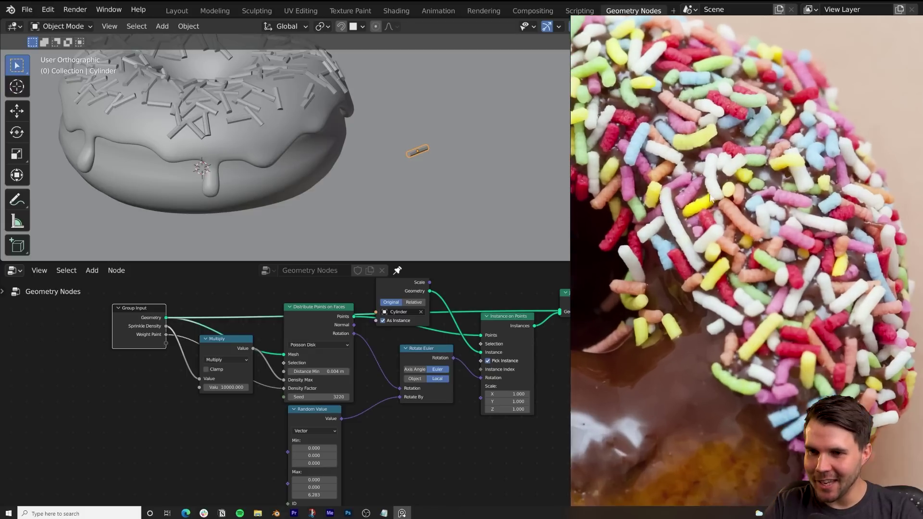
middle_click_drag(776, 256, 746, 224)
scroll(746, 224, "up", 2)
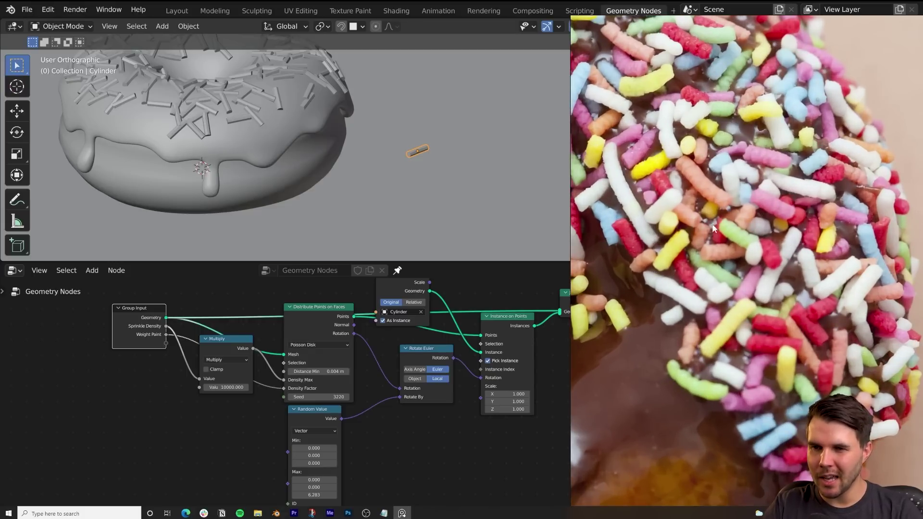
scroll(710, 225, "down", 2)
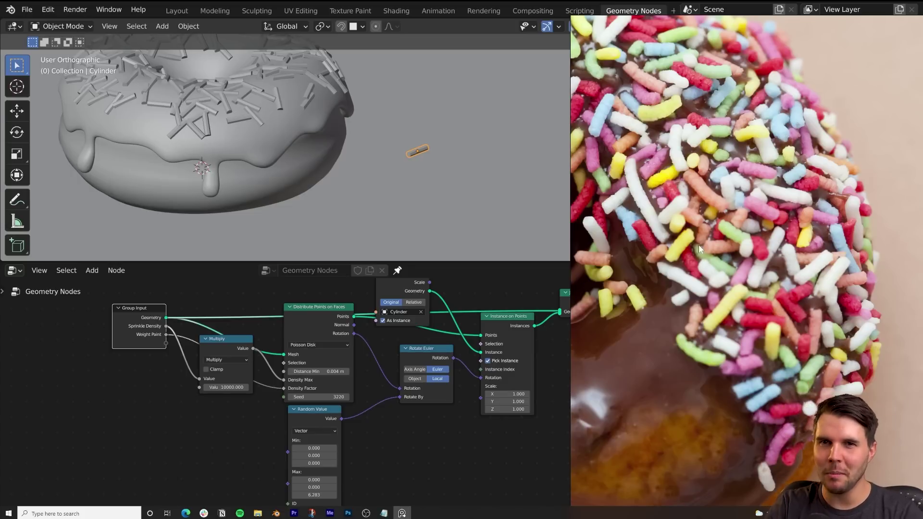
scroll(699, 244, "down", 5)
middle_click_drag(705, 373, 727, 210)
scroll(729, 255, "up", 4)
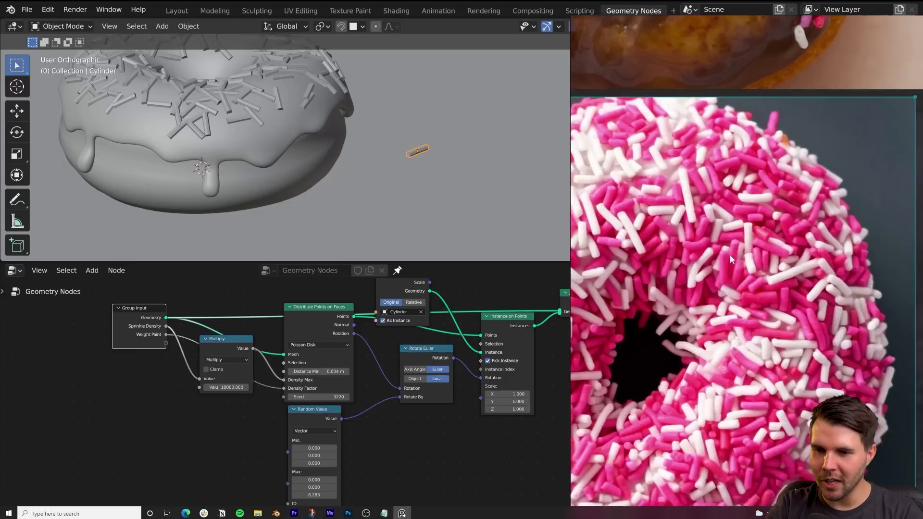
scroll(728, 259, "up", 2)
middle_click_drag(728, 264, 737, 246)
Compare the sprinkle cylinder's shape up close in Blender with the pink-and-white sprinkles in the donut reference.
left_click(469, 5)
middle_click_drag(452, 126, 370, 145)
scroll(448, 131, "up", 2)
scroll(370, 145, "up", 3)
scroll(313, 128, "up", 2)
middle_click_drag(312, 128, 358, 113)
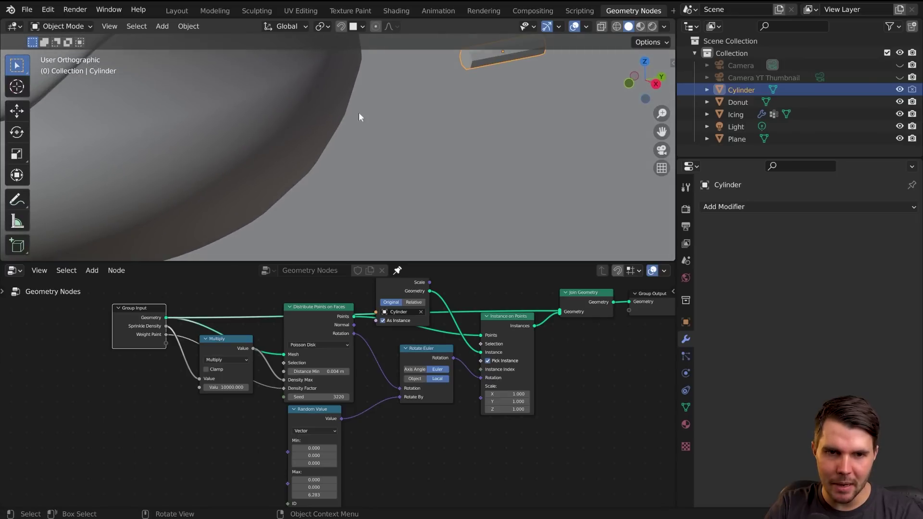
middle_click_drag(454, 126, 442, 134)
key("KP_Decimal")
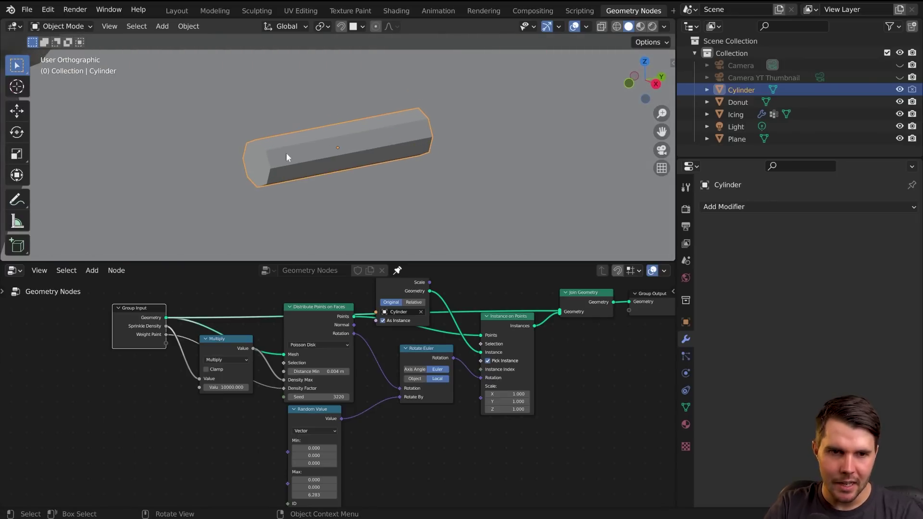
key("alt+Tab")
scroll(647, 209, "up", 3)
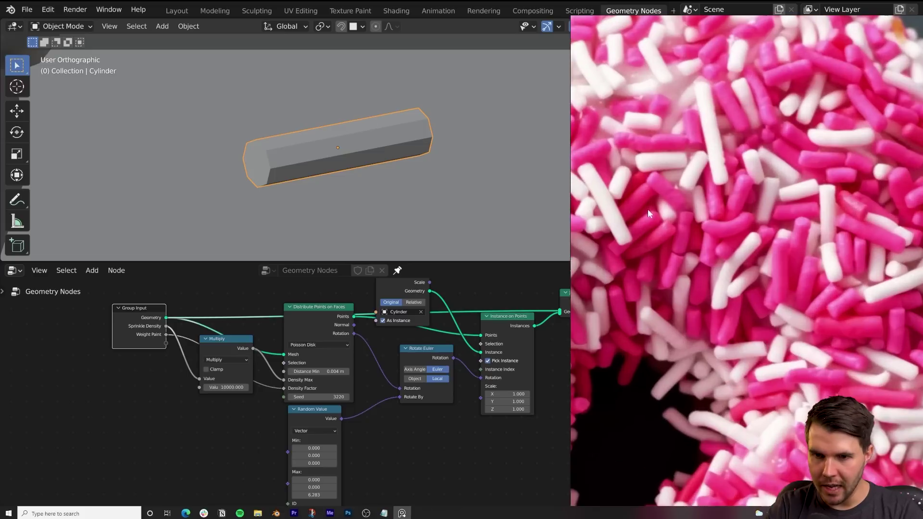
scroll(706, 171, "down", 4)
scroll(766, 295, "up", 3)
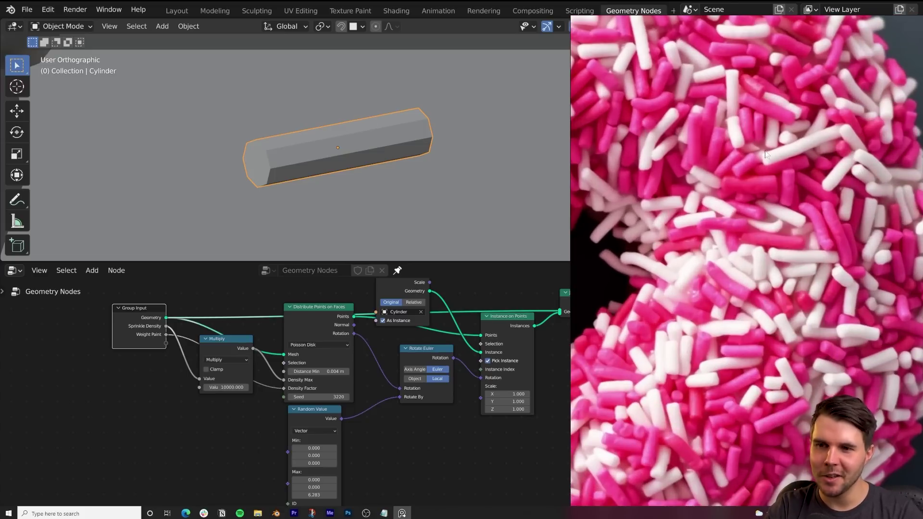
key("alt+Tab")
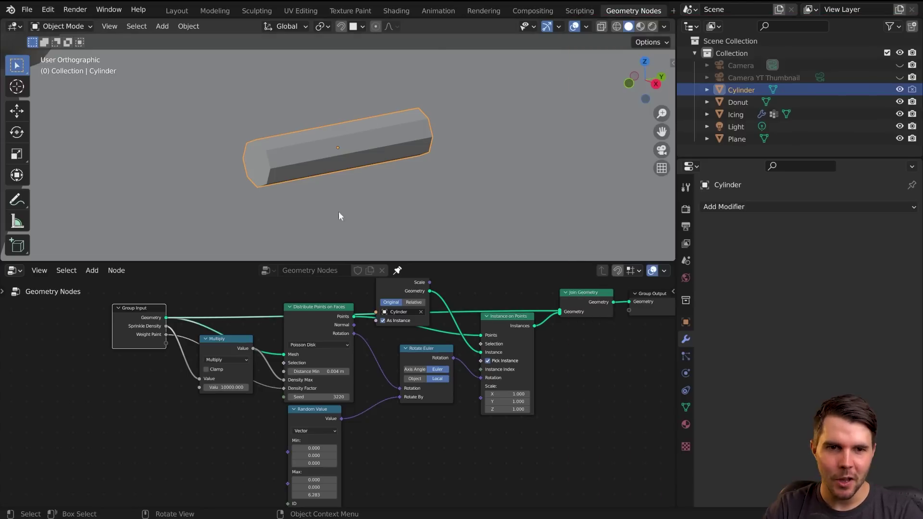
scroll(359, 185, "down", 5)
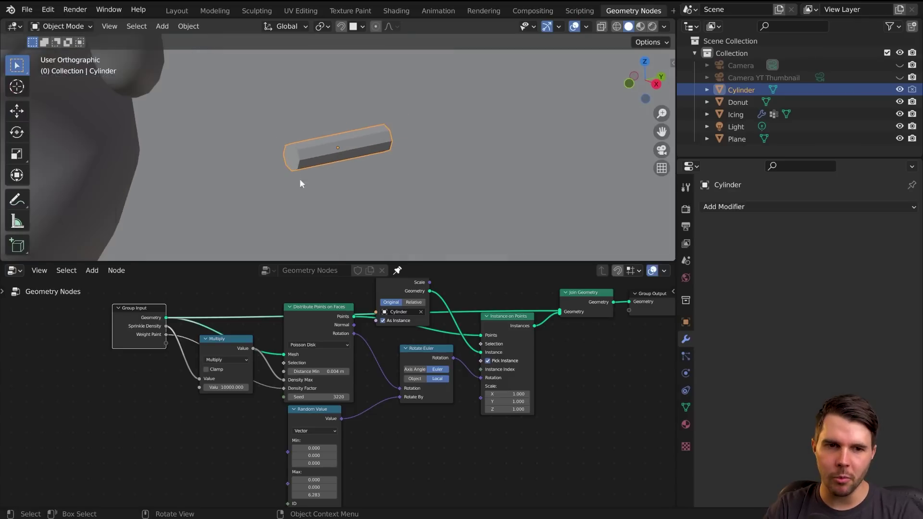
scroll(269, 188, "down", 2)
left_click(221, 180)
key("Tab")
key("Tab")
left_click(353, 144)
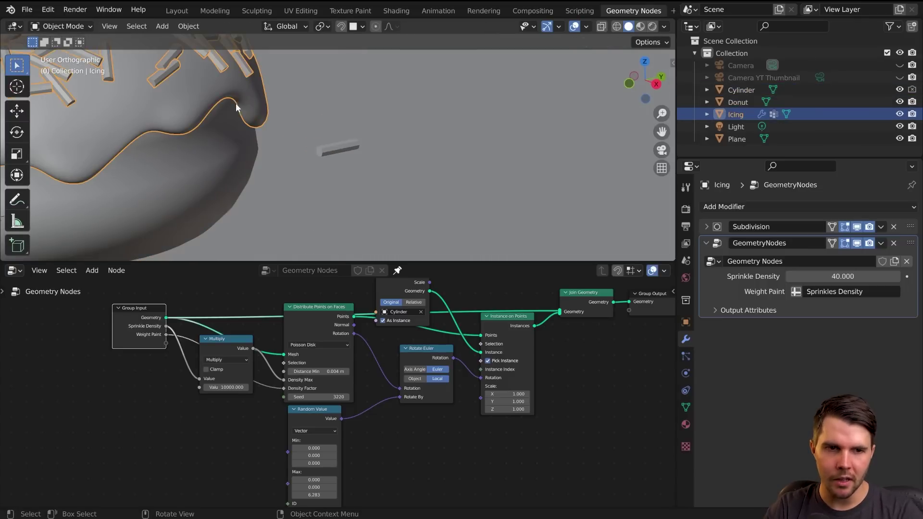
Add a Subdivision Surface modifier to the sprinkle cylinder and raise its viewport level to 4.
left_click(353, 149)
key("KP_Decimal")
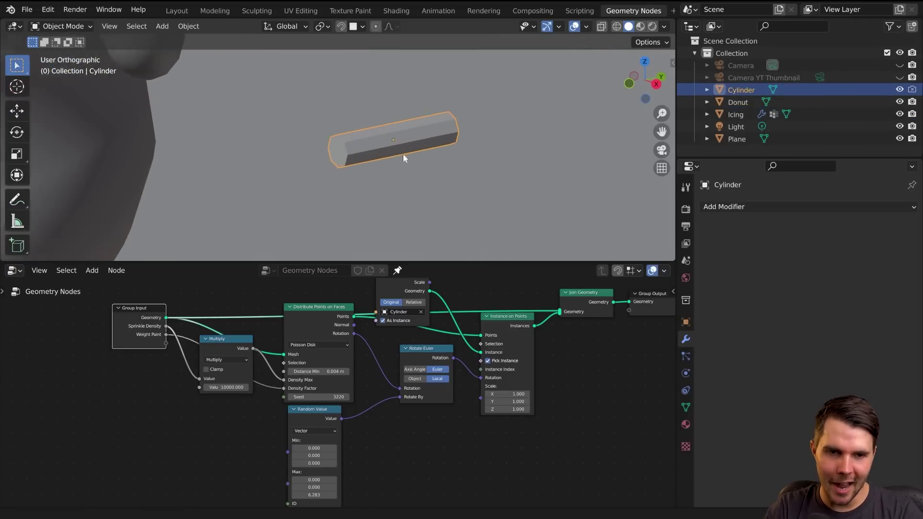
left_click(728, 204)
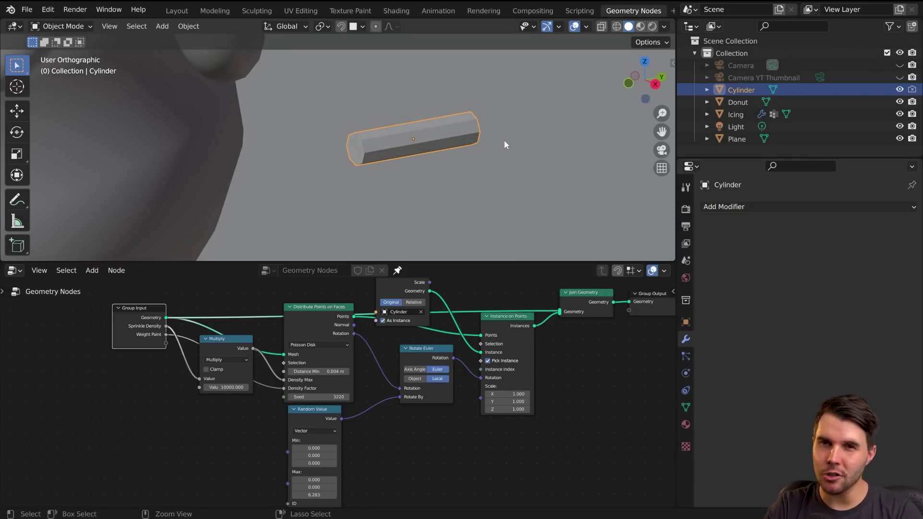
key("ctrl+1")
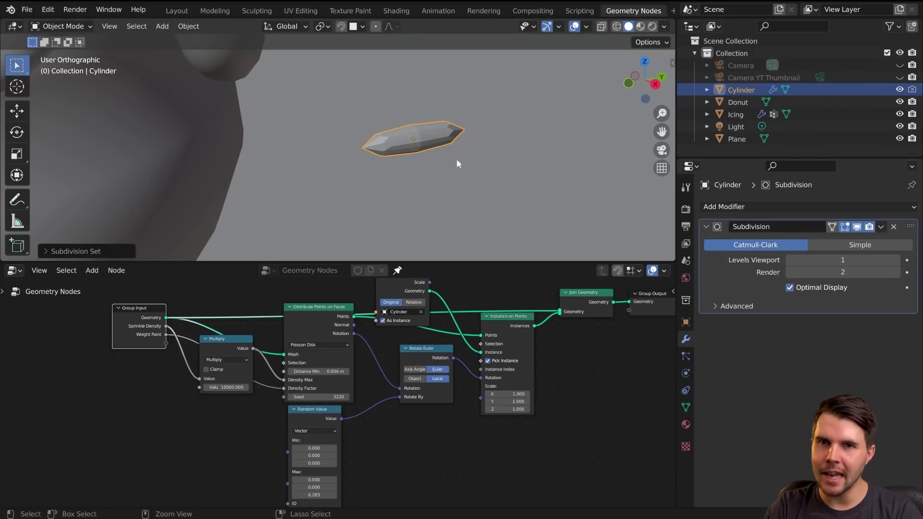
key("ctrl+3")
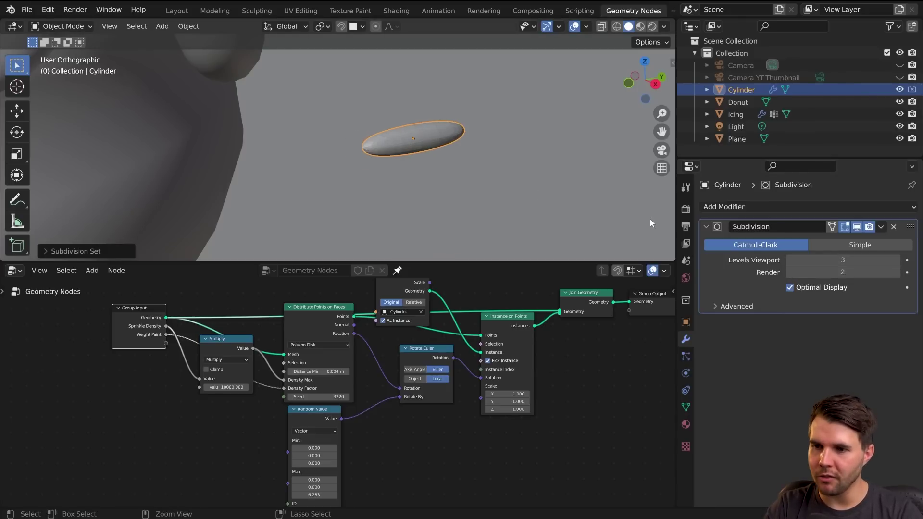
key("ctrl+4")
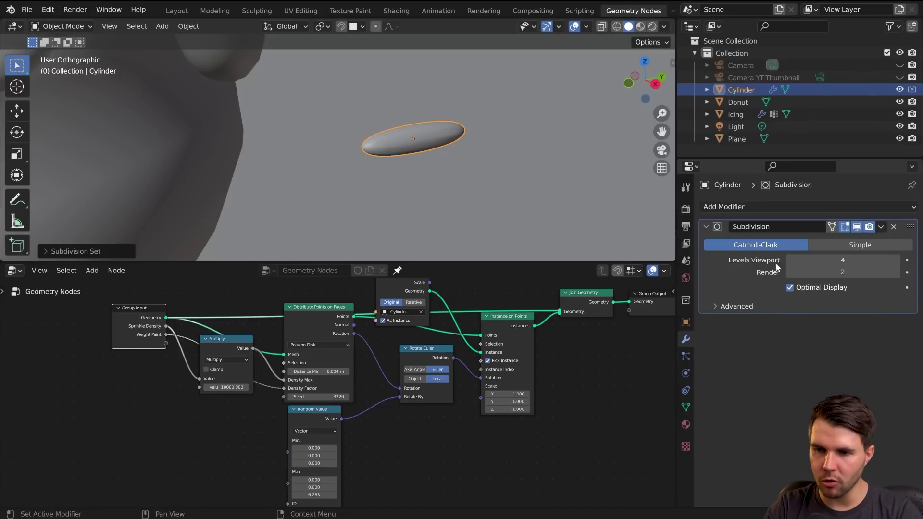
Set the cylinder's Subdivision modifier to 1 level for both viewport and render.
left_click(787, 259)
left_click(788, 259)
left_click(787, 259)
left_click(788, 259)
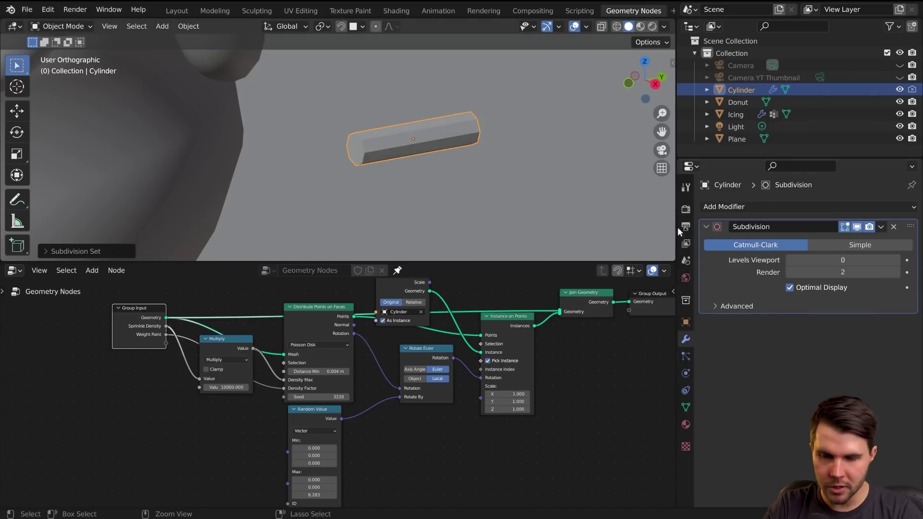
left_click(897, 259)
middle_click_drag(434, 165, 447, 191)
left_click(788, 272)
Enter Edit Mode on the subdivided sprinkle cylinder, with a close view of its whole length.
scroll(446, 191, "down", 7)
scroll(413, 180, "up", 4)
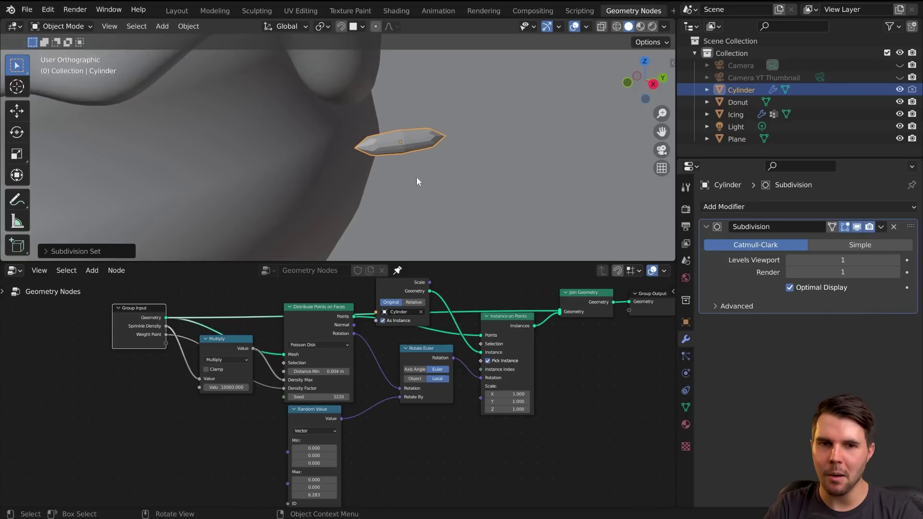
scroll(417, 182, "up", 2)
scroll(419, 178, "up", 2)
middle_click_drag(429, 179, 384, 172)
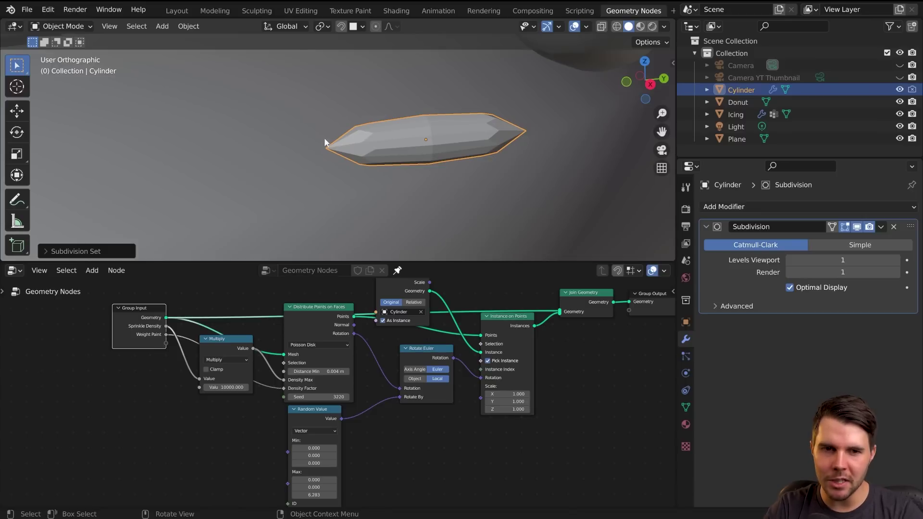
key("Tab")
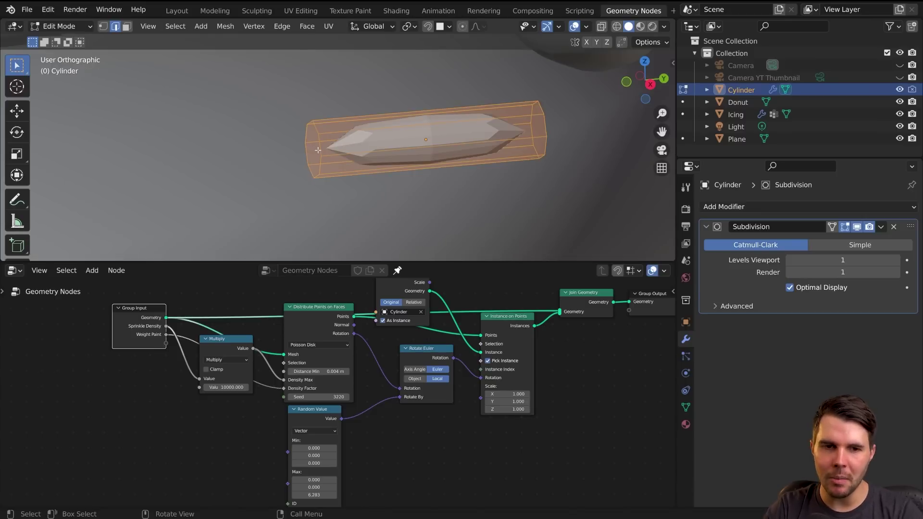
Draw an annotation curve around one end of the cylinder and erase it again.
key("d")
right_click(287, 151)
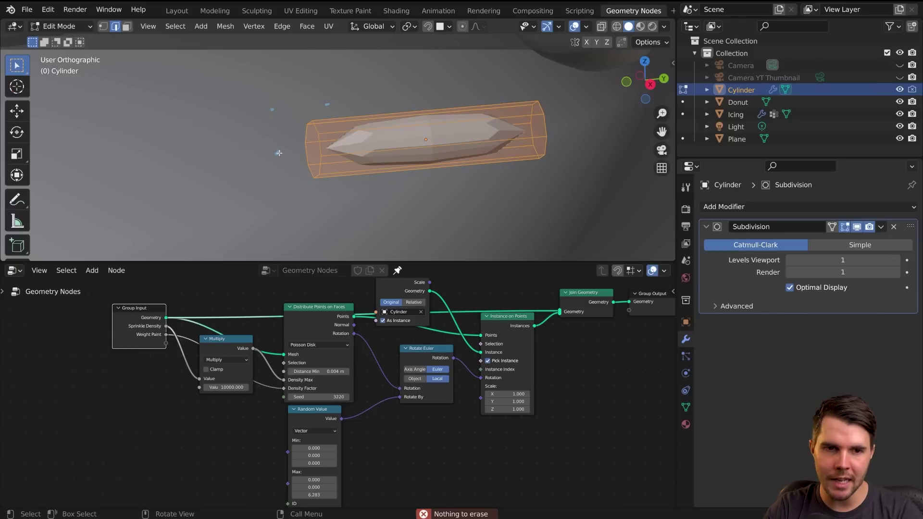
mouse_move(277, 152)
left_mouse_down()
mouse_move(284, 126)
mouse_move(331, 104)
left_mouse_up()
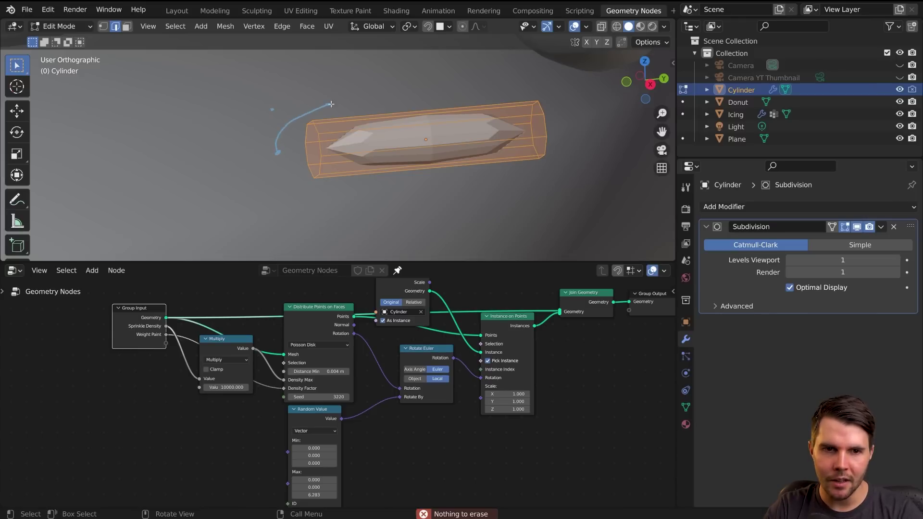
mouse_move(269, 158)
right_mouse_down()
mouse_move(298, 114)
mouse_move(325, 105)
right_mouse_up()
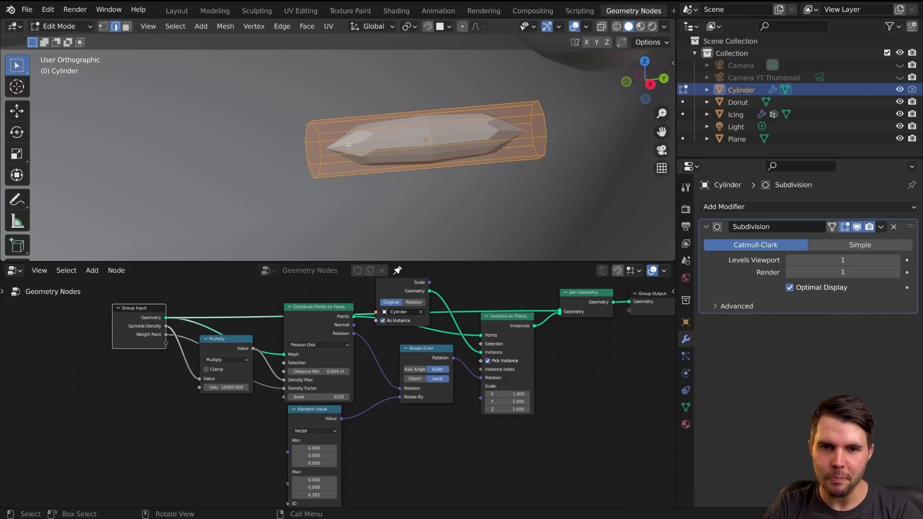
middle_click_drag(392, 139, 408, 142)
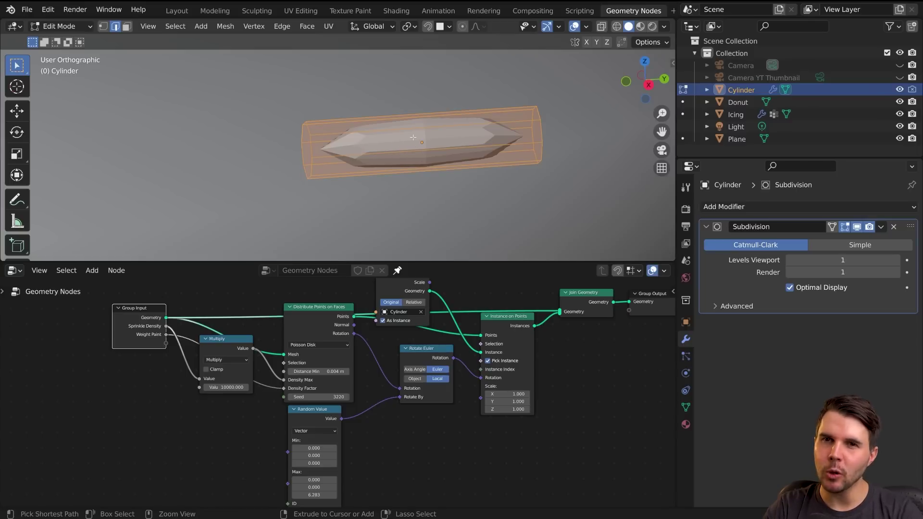
Select the edge loop at one end of the cylinder and start the Shortcut VUr key display.
left_click(309, 130, "alt")
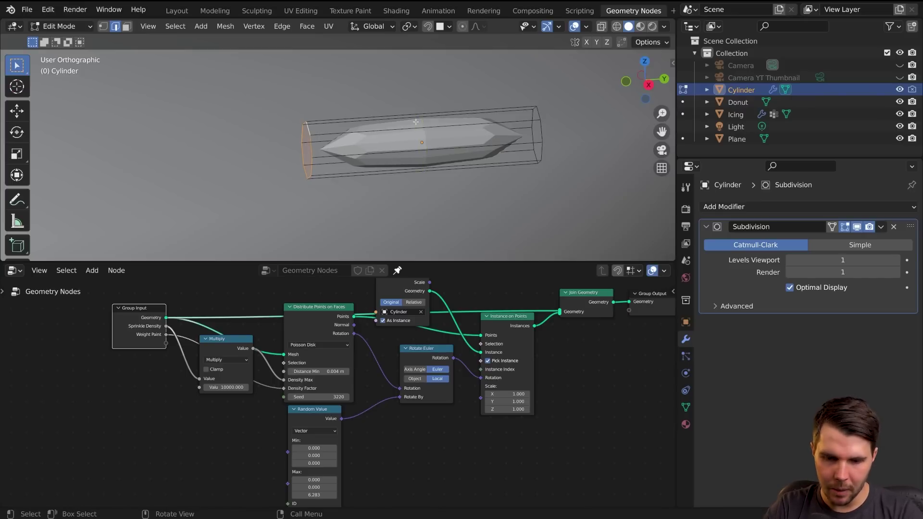
key("n")
left_click(668, 160)
left_click(624, 79)
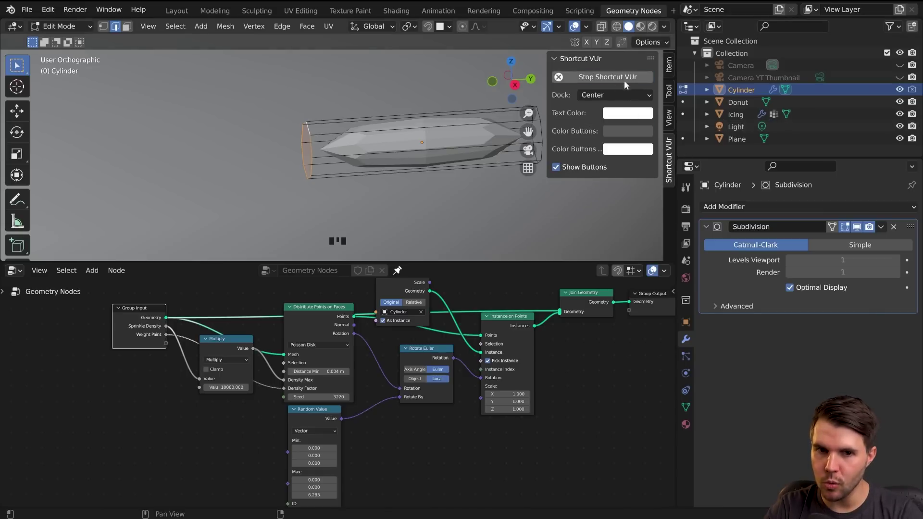
key("n")
Add two loop cuts around the cylinder, one slid close to each end, and return to Object Mode.
key("ctrl+r")
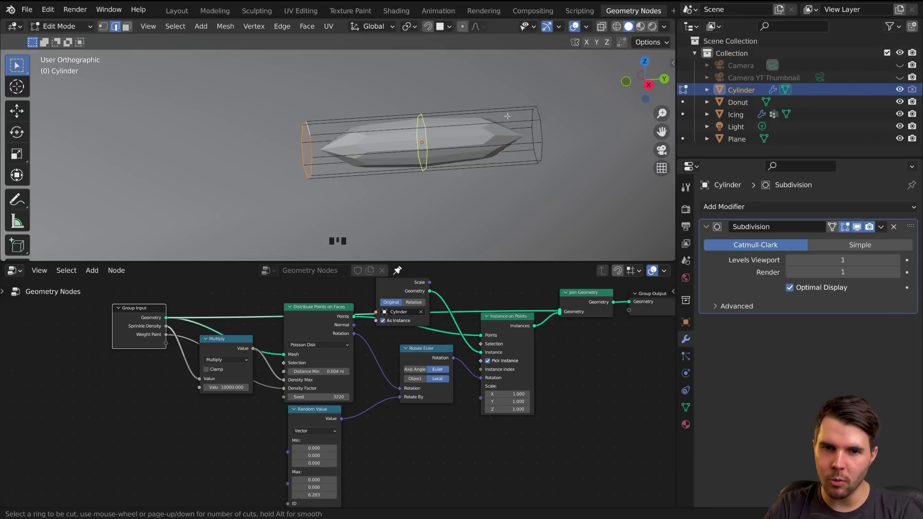
left_click(434, 118)
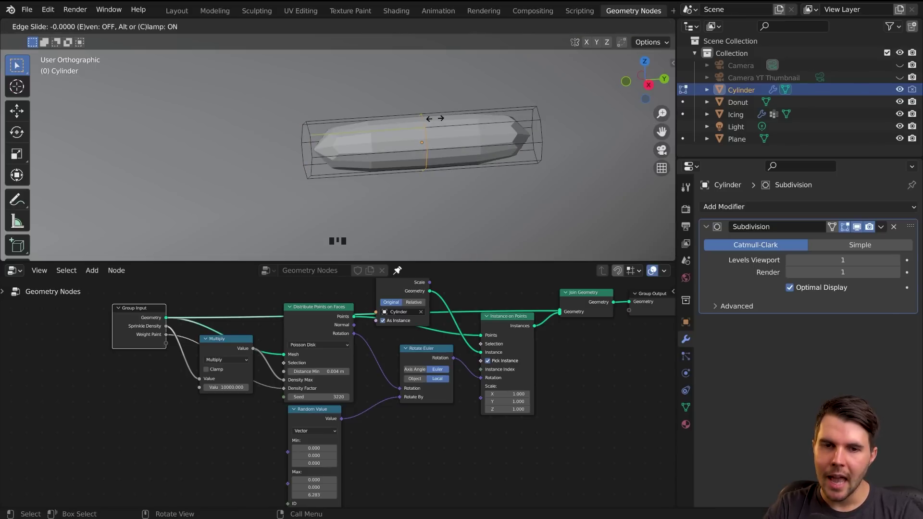
left_click(332, 126)
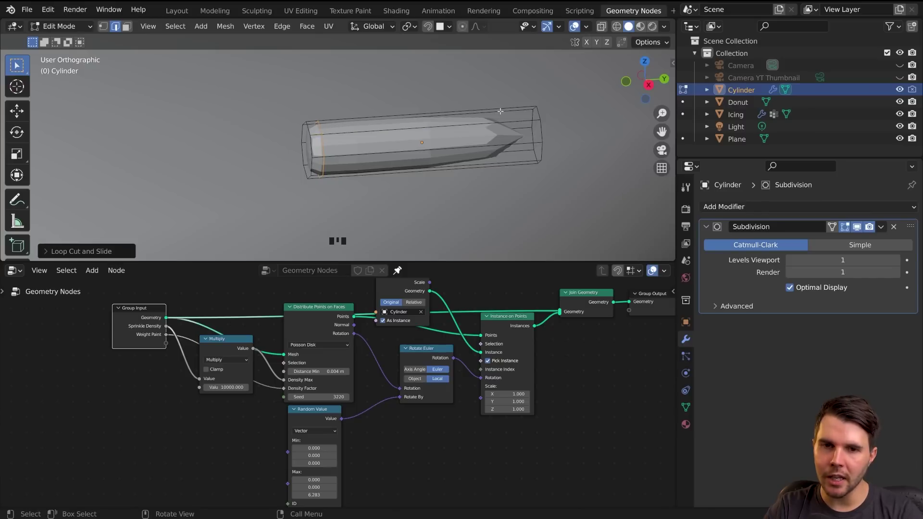
key("ctrl+r")
left_click(434, 123)
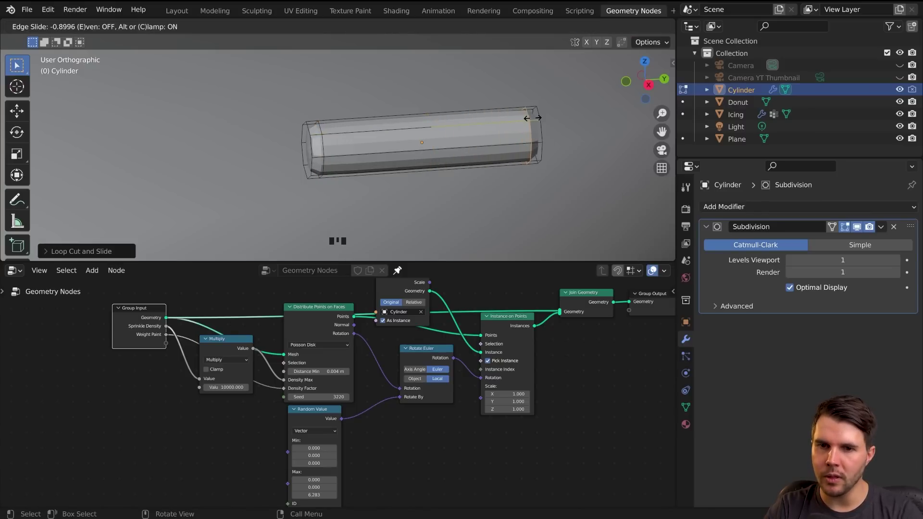
left_click(534, 118)
key("Tab")
Apply smooth shading to the sprinkle cylinder.
middle_click_drag(449, 139, 469, 147)
scroll(469, 147, "down", 6)
middle_click_drag(414, 164, 299, 179)
scroll(313, 175, "down", 5)
scroll(299, 179, "up", 4)
scroll(375, 168, "up", 3)
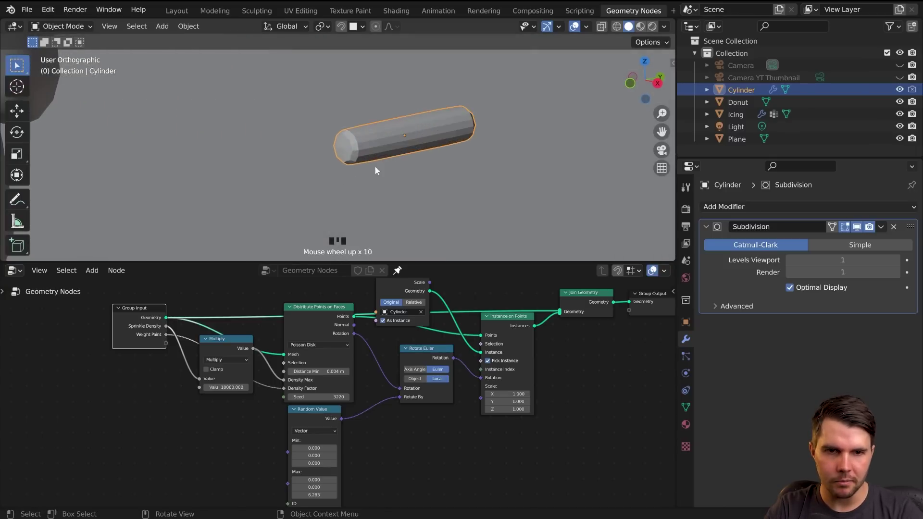
middle_click_drag(375, 169, 340, 171)
right_click(356, 137)
left_click(356, 137)
Inspect the smooth-shaded sprinkle and its instances on the donut's icing from several distances.
middle_click_drag(367, 137, 428, 155)
scroll(428, 155, "down", 8)
scroll(307, 174, "down", 3)
scroll(430, 166, "up", 5)
middle_click_drag(298, 173, 183, 144, "shift")
scroll(242, 159, "up", 5)
middle_click_drag(242, 159, 529, 198, "shift")
middle_click_drag(349, 162, 453, 156, "shift")
scroll(447, 154, "up", 4)
scroll(422, 140, "down", 2)
middle_click_drag(345, 123, 508, 126, "shift")
scroll(365, 145, "down", 11)
middle_click_drag(529, 169, 339, 172, "shift")
scroll(353, 174, "up", 5)
Try to inset the face at one end of the sprinkle cylinder.
key("Tab")
key("KP_Decimal")
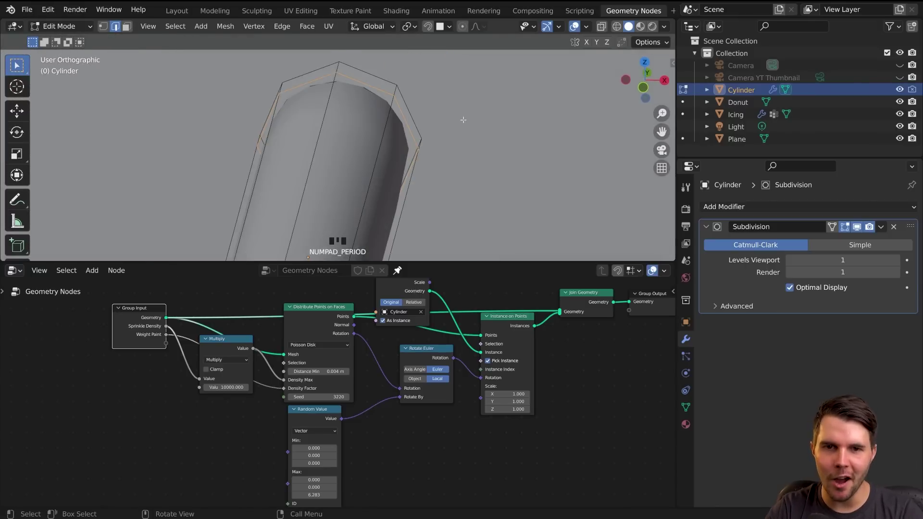
middle_click_drag(463, 120, 361, 126)
middle_click_drag(422, 128, 358, 137)
key("3")
scroll(485, 156, "down", 2)
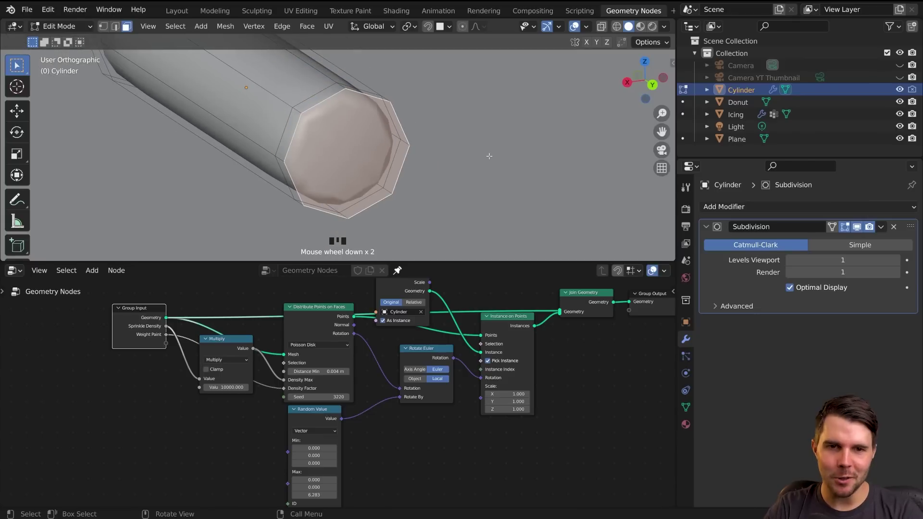
key("i")
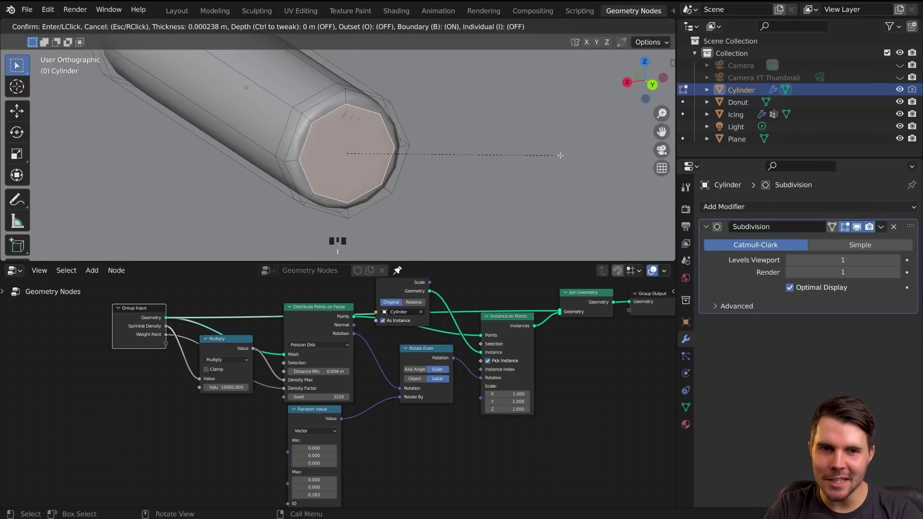
left_click(395, 154)
key("Tab")
Undo the inset on the cylinder's end face.
key("ctrl+z")
key("ctrl+z")
key("ctrl+z")
key("ctrl+z")
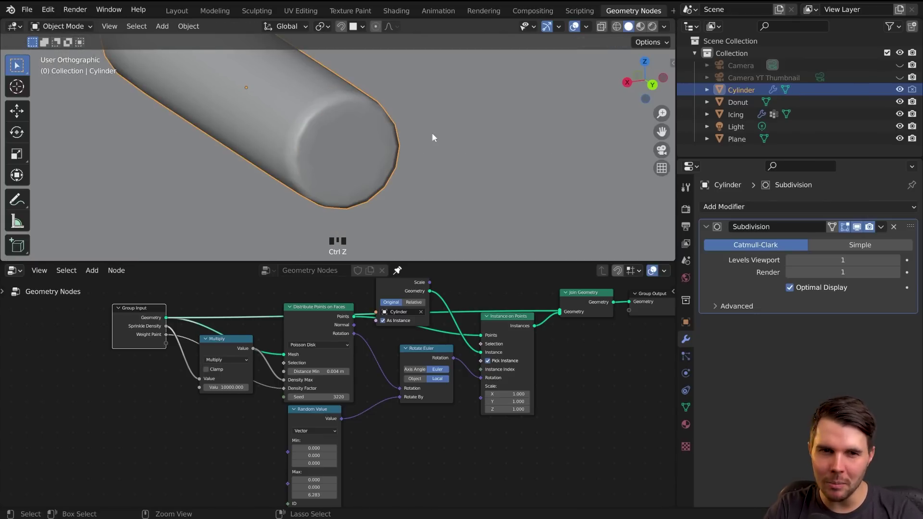
key("Tab")
Examine the sprinkles on the donut's icing and the source cylinder from several distances and angles.
scroll(375, 162, "down", 18)
middle_click_drag(328, 158, 454, 150)
scroll(317, 144, "down", 3)
middle_click_drag(313, 144, 254, 157)
scroll(253, 156, "down", 6)
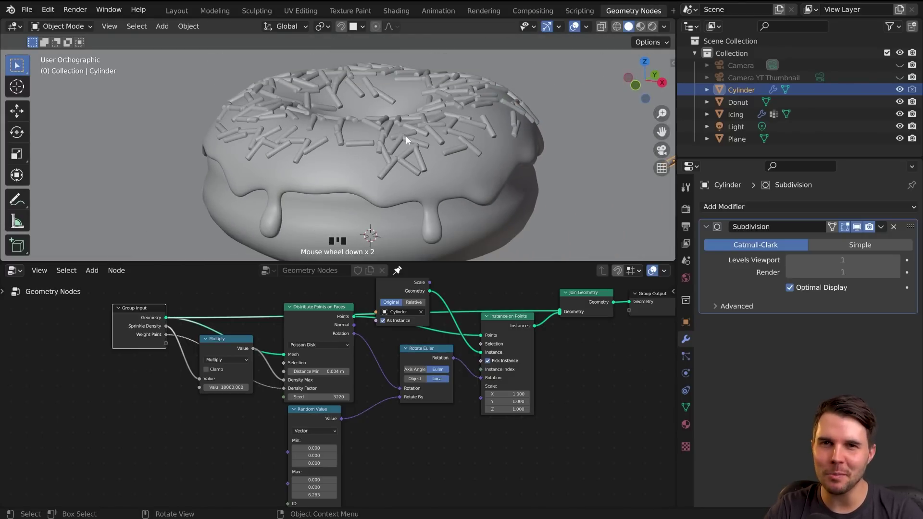
scroll(519, 149, "down", 4)
scroll(433, 148, "up", 8)
mouse_move(418, 152)
middle_mouse_down()
mouse_move(374, 166)
mouse_move(386, 170)
mouse_move(435, 143)
middle_mouse_up()
scroll(413, 169, "up", 2)
key("Tab")
key("Tab")
scroll(380, 167, "down", 3)
scroll(363, 157, "up", 1)
middle_click_drag(340, 141, 366, 142, "shift")
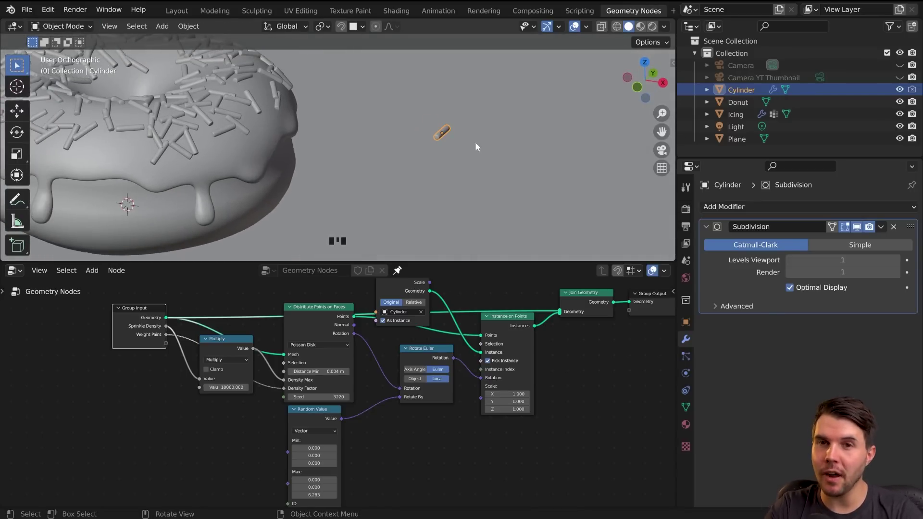
Rename the Cylinder object as Sprinkle.
double_click(751, 89)
type("Sprinkles")
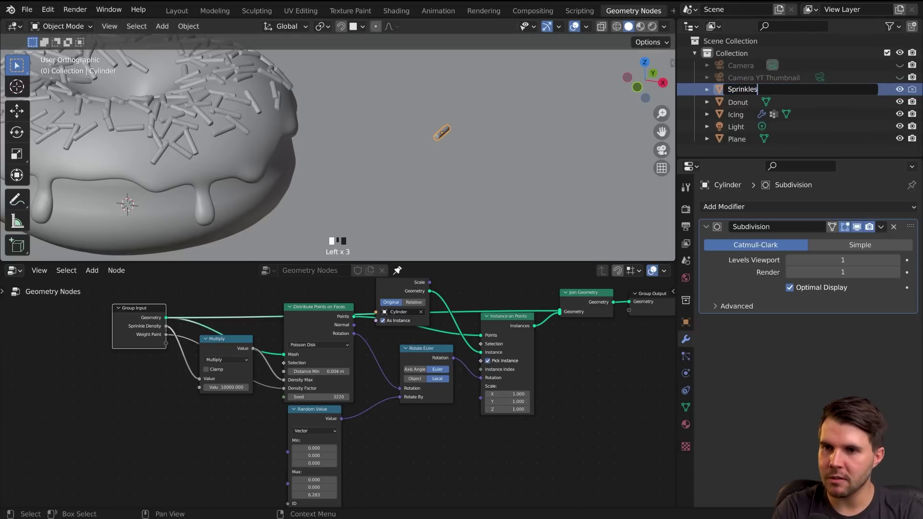
key("Return")
Duplicate the sprinkle and place the copy beside it along the global X axis, about 0.01 m away.
middle_click_drag(507, 143, 404, 136, "shift")
scroll(404, 133, "up", 3)
key("shift+d")
key("x")
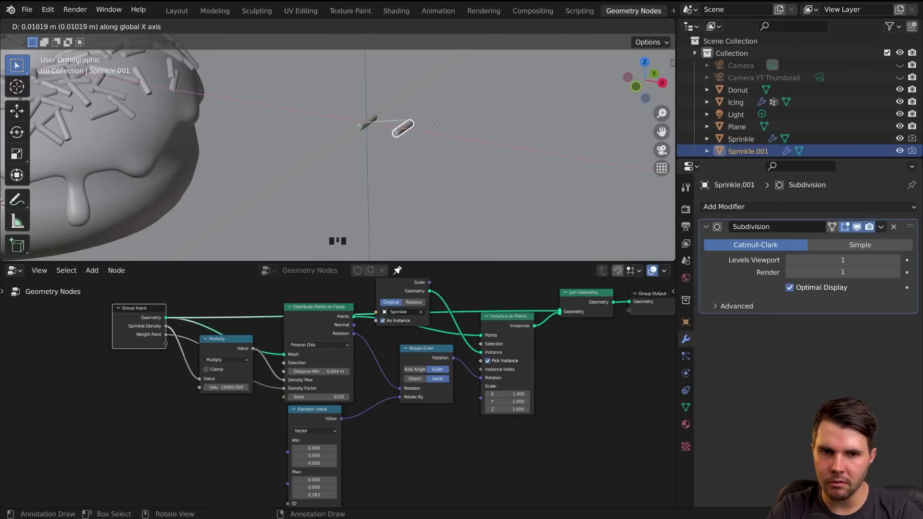
left_click(419, 123)
Compare the two sprinkles with the shapes and lengths in the pink-and-white donut reference photo.
middle_click_drag(436, 120, 377, 142)
scroll(359, 134, "up", 2)
scroll(378, 142, "up", 3)
mouse_move(436, 138)
middle_mouse_down()
mouse_move(332, 153)
mouse_move(439, 147)
middle_mouse_up()
key("alt+Tab")
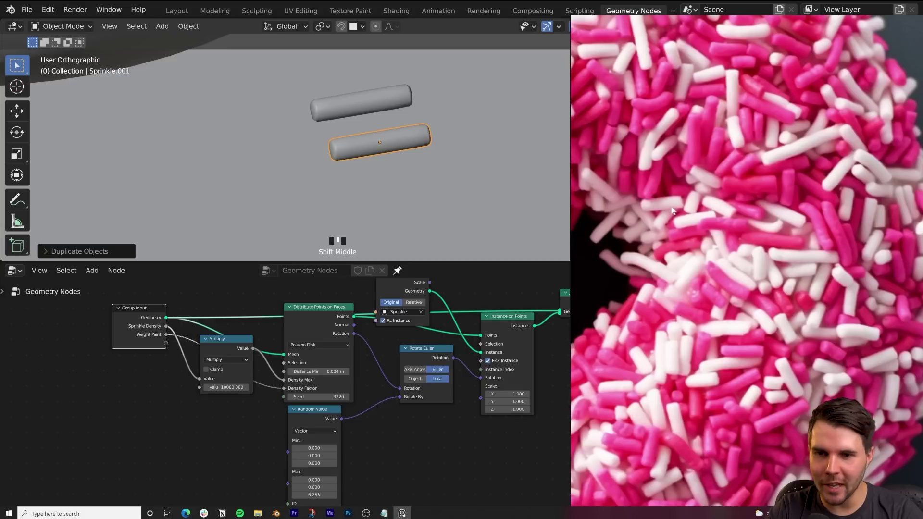
scroll(746, 229, "down", 3)
scroll(720, 175, "up", 5)
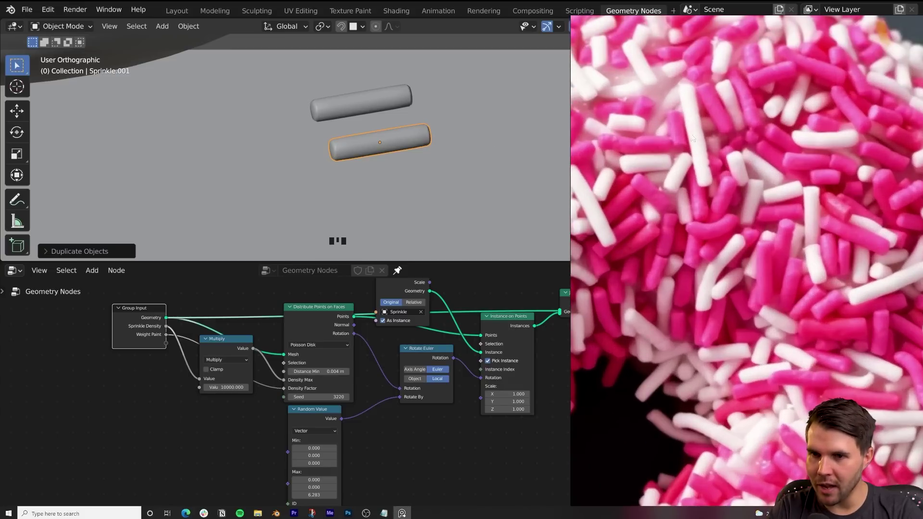
key("alt+Tab")
Lengthen the duplicated sprinkle in wireframe shading by moving all vertices of one end outward along the Y axis.
key("Tab")
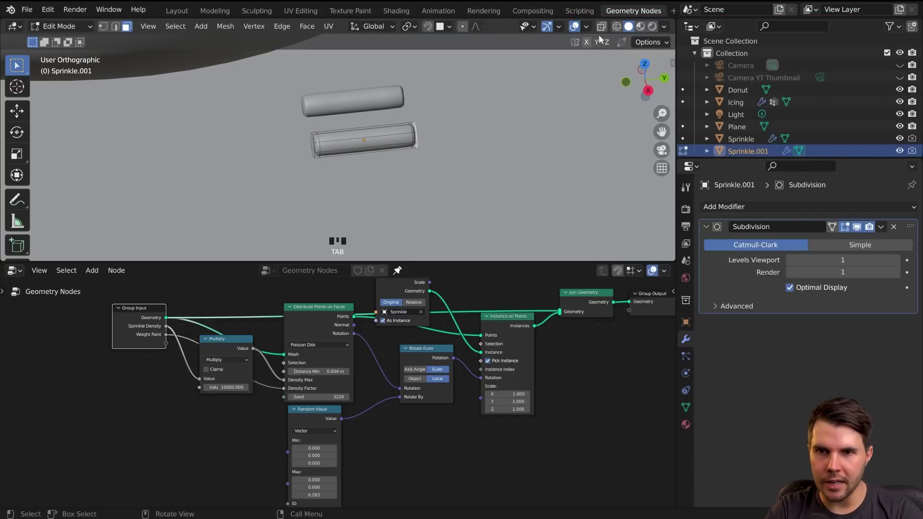
left_click(616, 26)
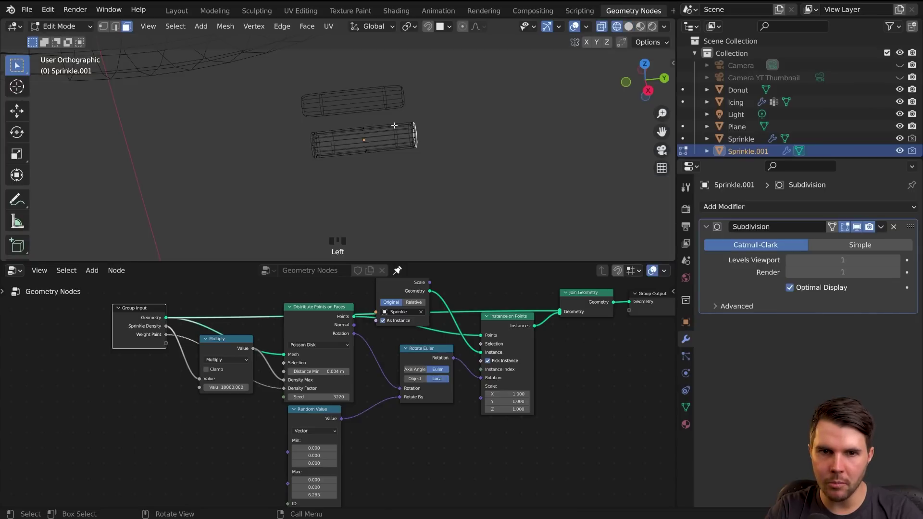
left_click(103, 26)
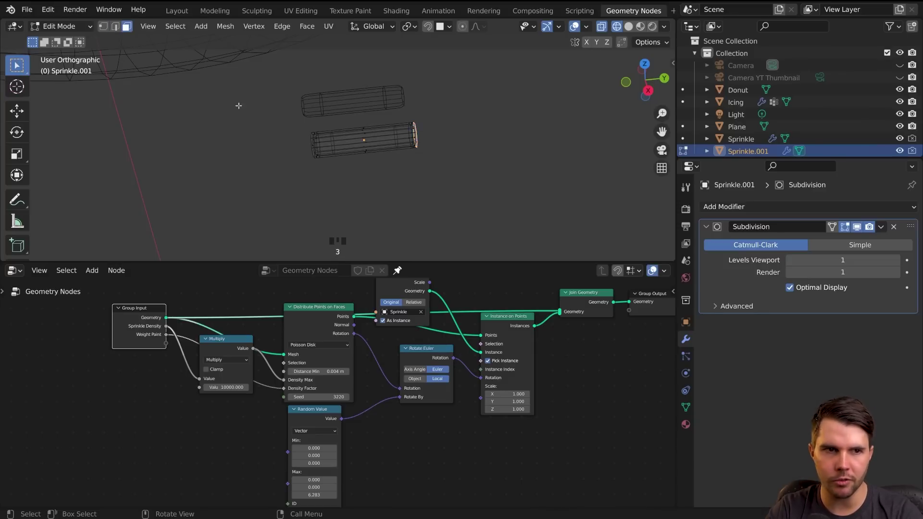
left_click_drag(400, 97, 473, 205)
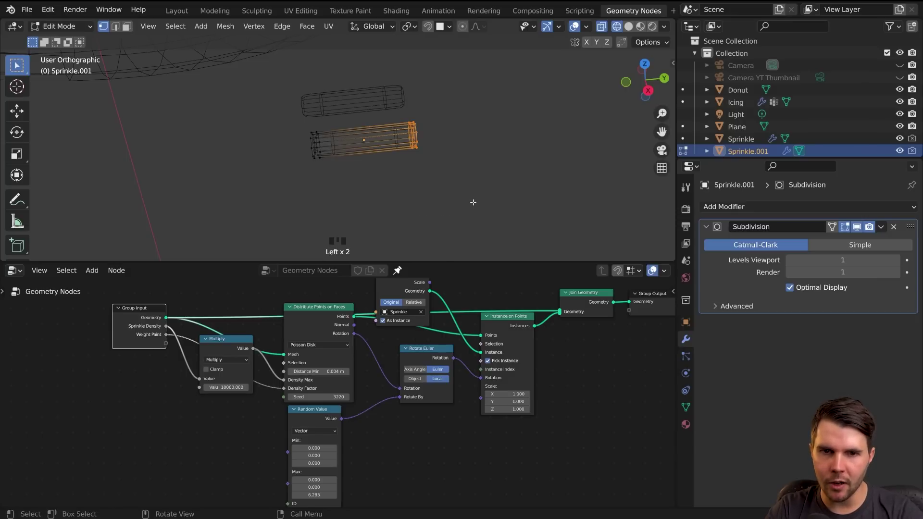
key("g")
key("y")
left_click(470, 173)
Check the lengthened sprinkle's proportions and compare it with the donut reference photos.
key("Tab")
scroll(396, 171, "down", 7)
scroll(396, 167, "up", 6)
key("Tab")
middle_click_drag(396, 167, 456, 197)
middle_click_drag(456, 197, 437, 196, "shift")
key("alt+Tab")
scroll(805, 293, "down", 4)
scroll(803, 293, "down", 4)
middle_click_drag(779, 360, 842, 218)
middle_click_drag(740, 263, 841, 257)
key("alt+Tab")
Add a loop cut around the middle of the long sprinkle and shift it slightly in the negative X direction.
middle_click_drag(440, 137, 398, 146)
key("ctrl+r")
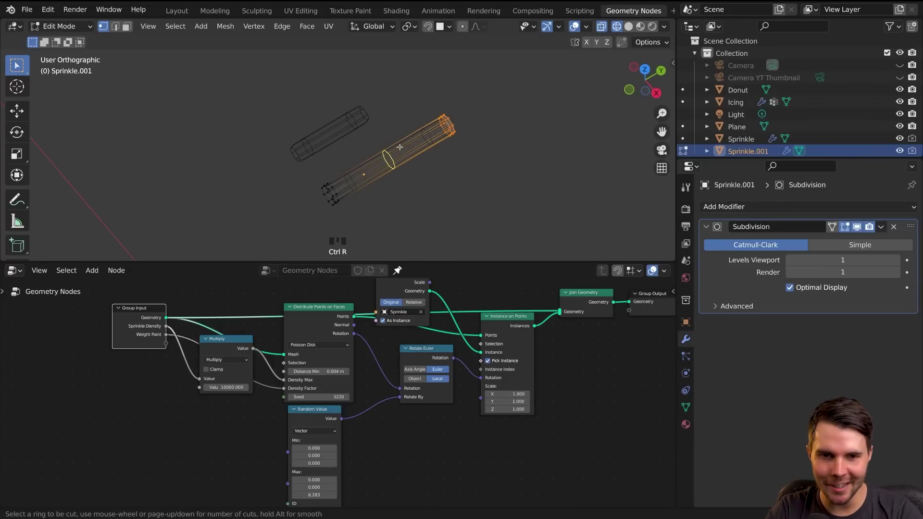
left_click(399, 146)
left_click(401, 143)
mouse_move(448, 154)
middle_mouse_down()
mouse_move(428, 149)
mouse_move(458, 143)
middle_mouse_up()
key("g")
key("x")
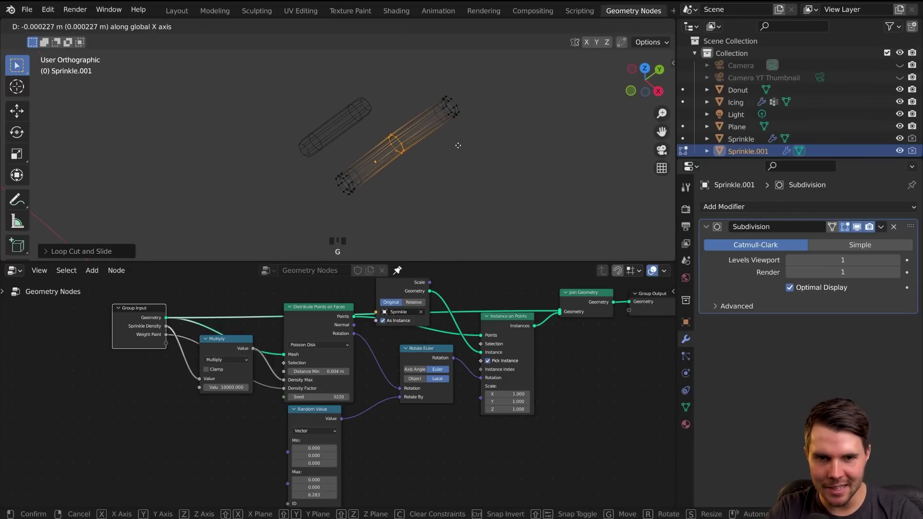
left_click(455, 143)
Bend the long sprinkle in top view by moving its far-end vertices about -0.0004 m along X, and return to Object Mode.
key("KP_7")
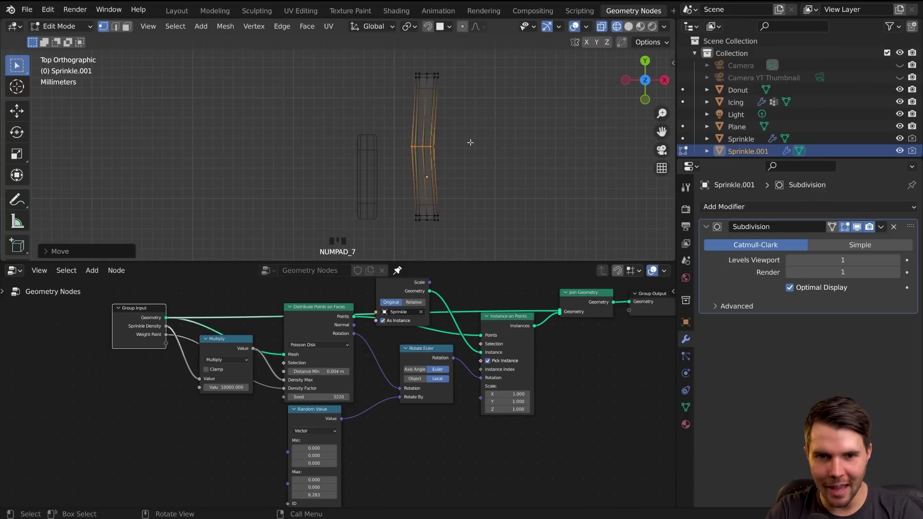
left_click(380, 55)
left_click_drag(378, 54, 489, 94)
key("g")
key("x")
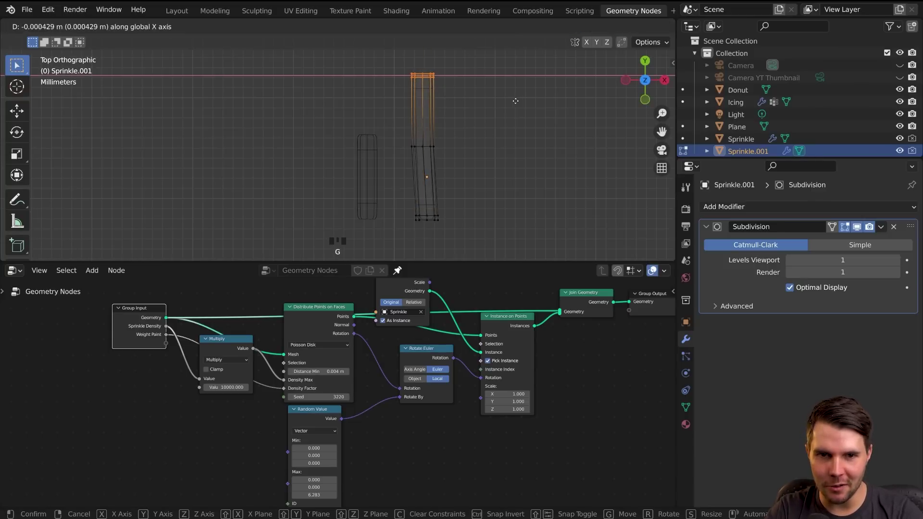
left_click(515, 103)
key("Tab")
scroll(388, 142, "down", 6)
scroll(383, 141, "up", 5)
key("Tab")
key("Tab")
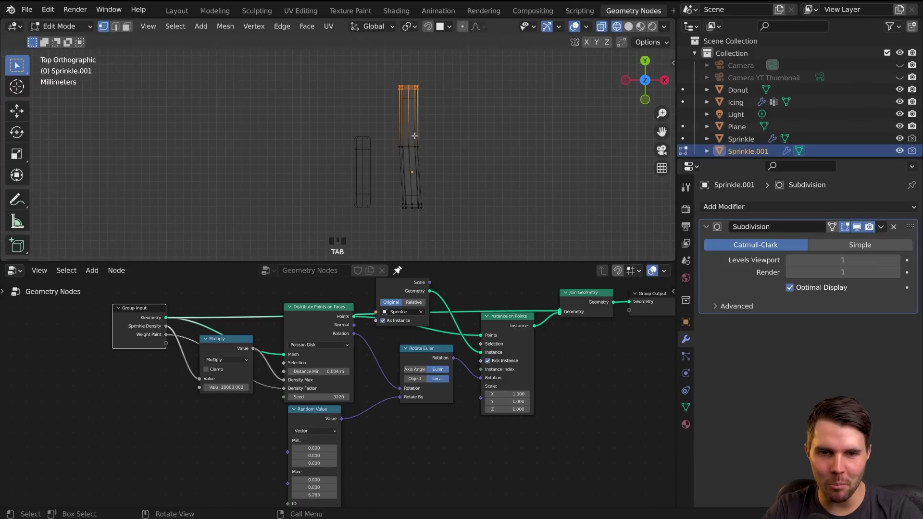
middle_click_drag(425, 151, 373, 149, "shift")
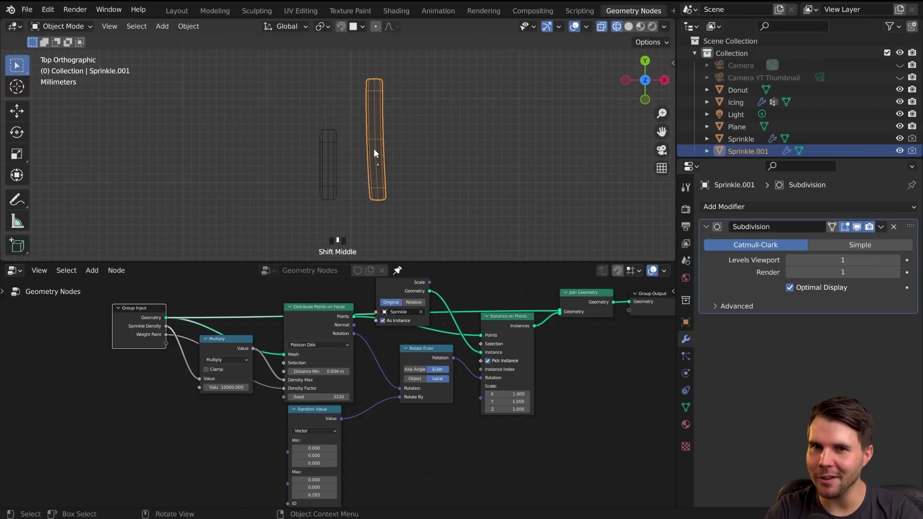
Duplicate the original sprinkle and place the copy along the X axis on the far side of the long one.
left_click(335, 153)
key("shift+d")
key("x")
left_click(439, 153)
Shorten the new sprinkle copy by moving its far-end vertices about -0.0039 m along Y.
key("Tab")
scroll(457, 138, "up", 2)
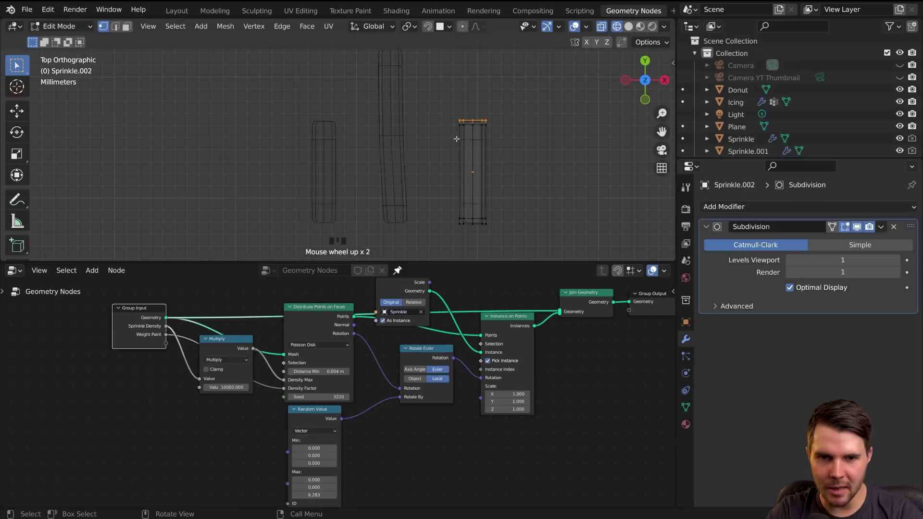
left_click_drag(412, 78, 565, 153)
key("g")
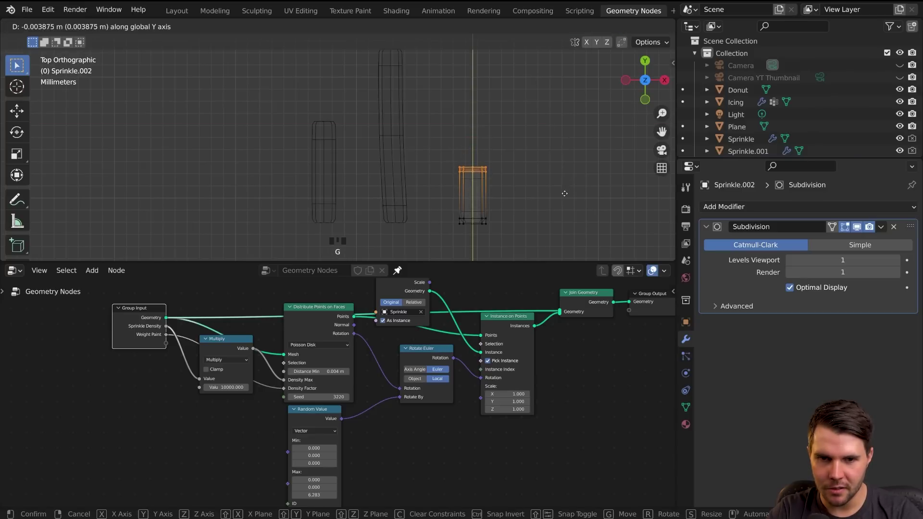
left_click(565, 192)
Move the short sprinkle's whole mesh along Y to centre it on its origin, and test its rotation in Object Mode.
middle_click_drag(564, 193, 395, 102)
key("a")
key("g")
key("y")
left_click(414, 113)
scroll(338, 174, "up", 6)
key("Tab")
scroll(339, 174, "down", 5)
key("Tab")
middle_click_drag(337, 160, 383, 110)
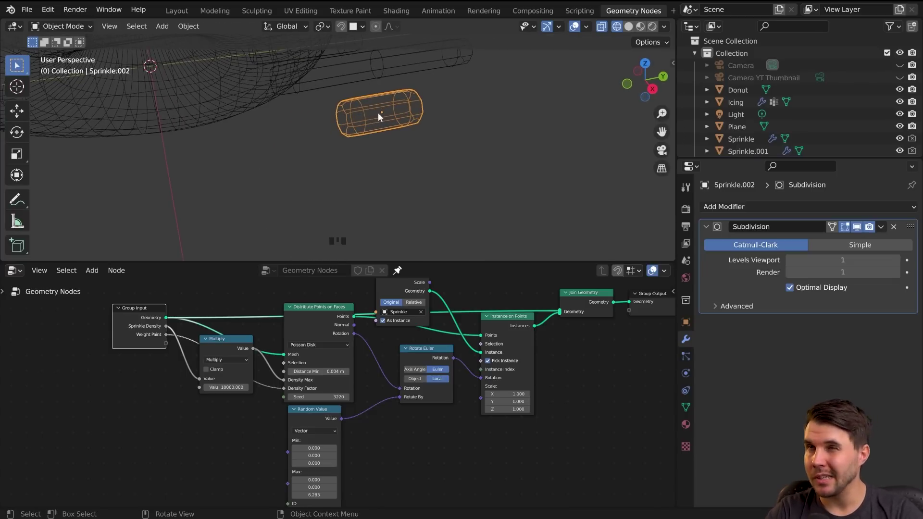
key("r")
right_click(408, 109)
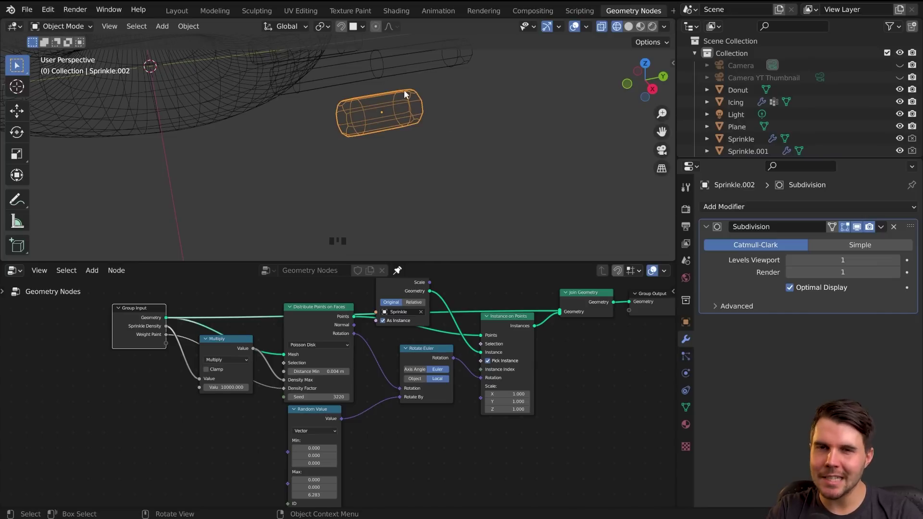
Switch the viewport back to solid shading and view the sprinkles on the donut.
scroll(307, 146, "down", 3)
middle_click_drag(307, 146, 341, 134)
scroll(247, 143, "down", 2)
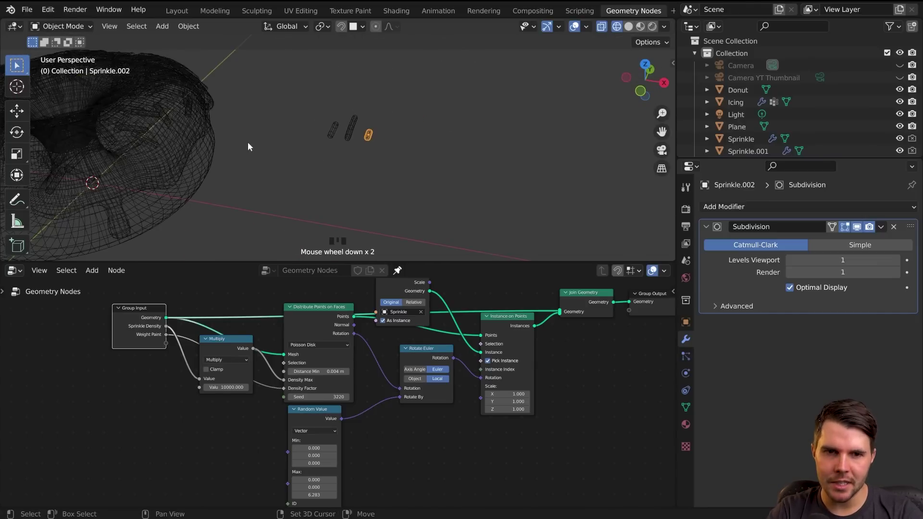
scroll(348, 157, "up", 2)
scroll(347, 157, "up", 1)
key("z")
scroll(397, 146, "up", 2)
scroll(408, 150, "down", 3)
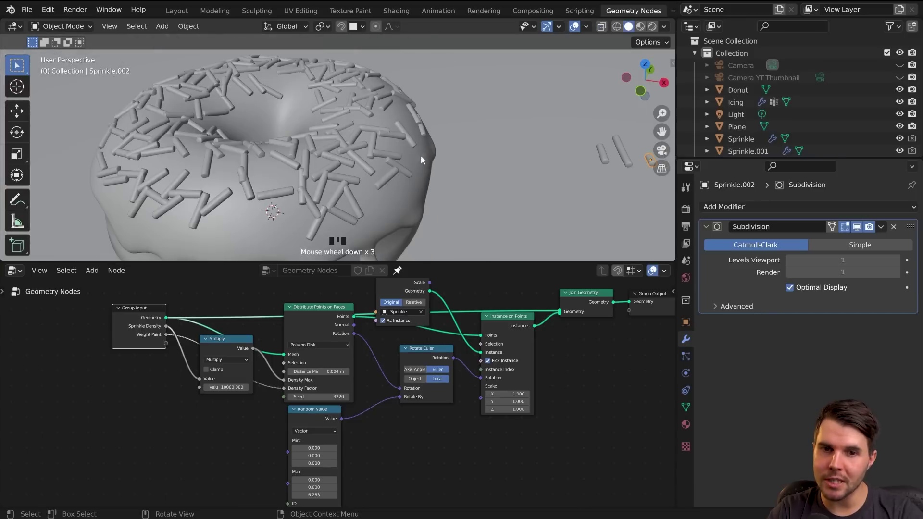
Try offsetting the short sprinkle's mesh from its origin along Z, and compare its height with the other sprinkles.
middle_click_drag(421, 155, 331, 136, "shift")
key("Tab")
middle_click_drag(515, 130, 516, 100)
key("g")
key("z")
left_click(517, 117)
middle_click_drag(129, 117, 324, 145, "shift")
scroll(400, 155, "down", 2)
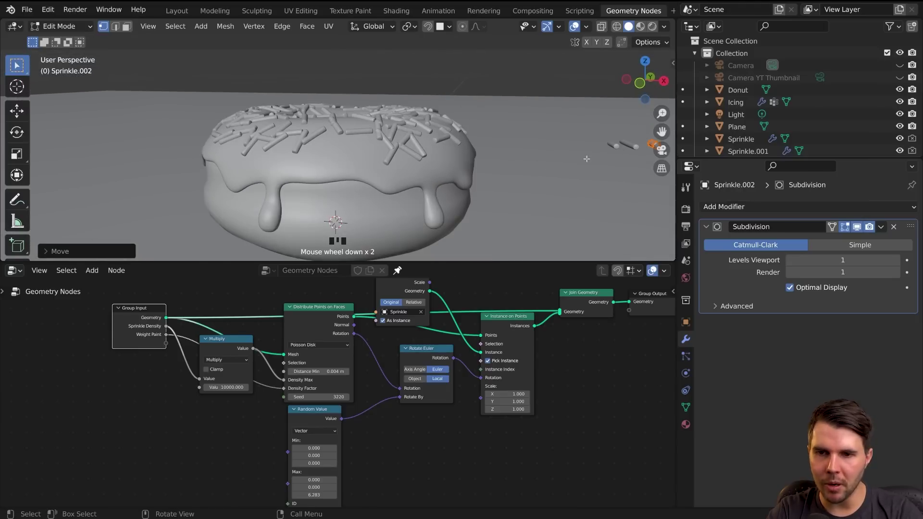
middle_click_drag(587, 159, 399, 152, "shift")
scroll(505, 134, "up", 3)
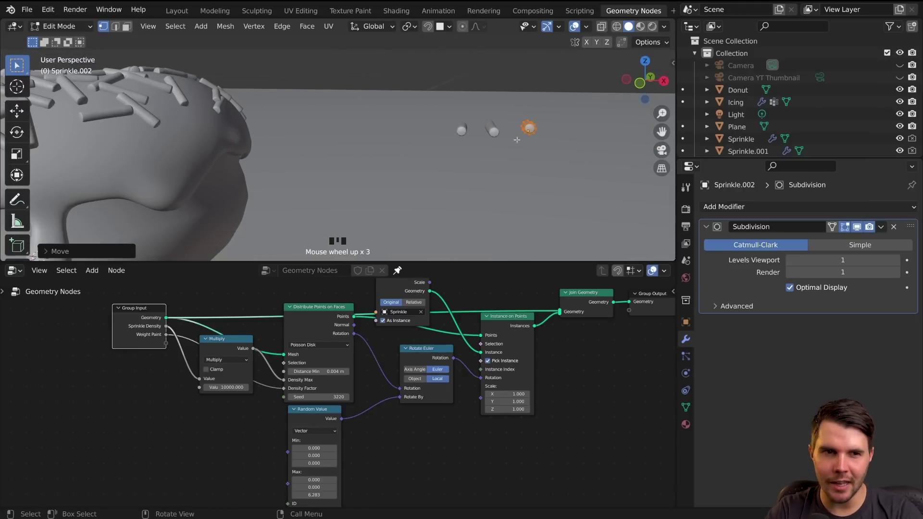
Undo the vertical offset of the short sprinkle's mesh and return to Object Mode.
key("ctrl+z")
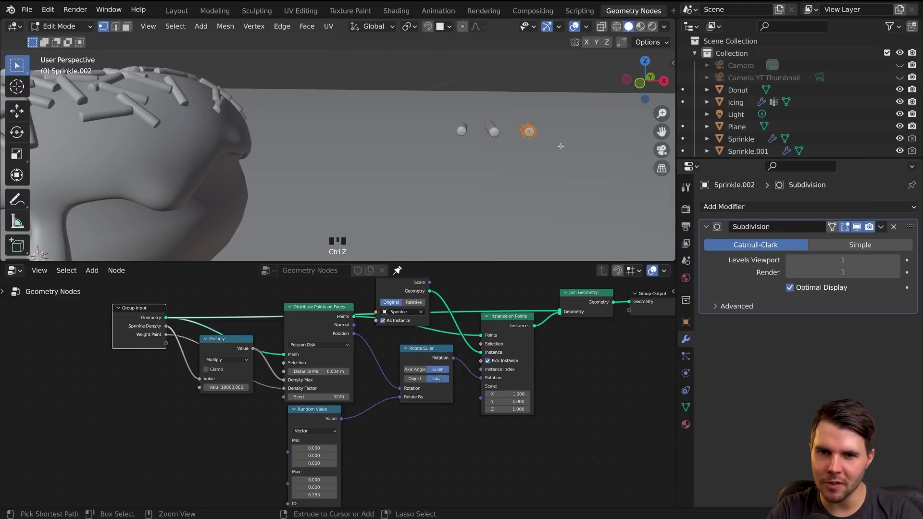
key("g")
key("z")
right_click(538, 132)
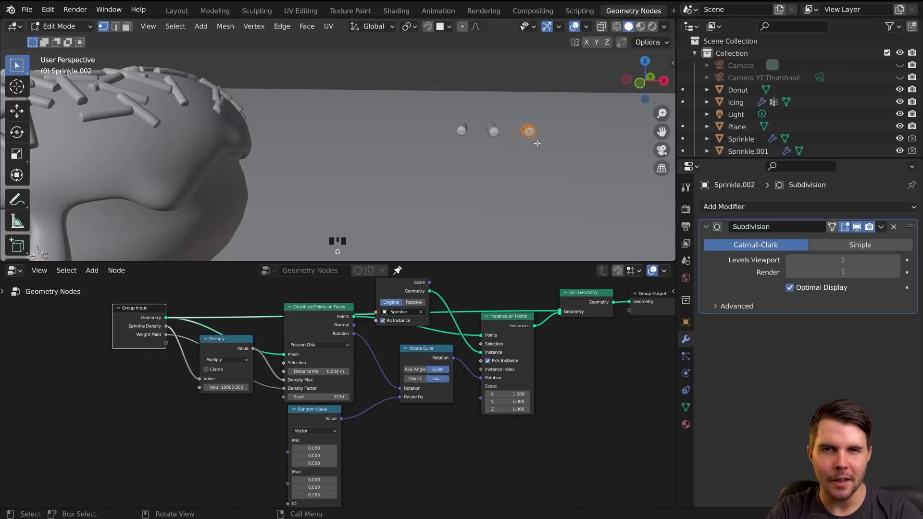
key("Tab")
Move the long sprinkle's whole mesh along Y to centre it on its origin, and return to Object Mode.
middle_click_drag(536, 141, 471, 153)
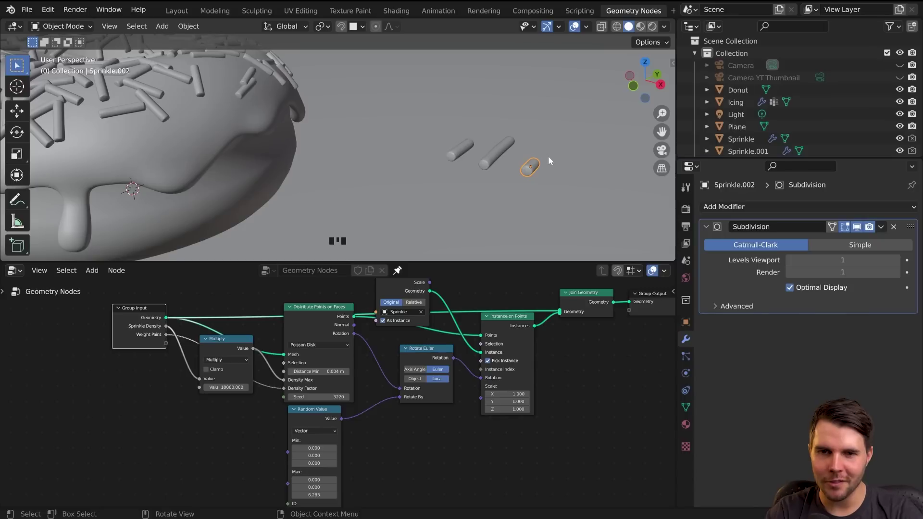
middle_click_drag(548, 156, 422, 137)
left_click(364, 138)
middle_click_drag(379, 163, 436, 169)
key("Tab")
key("a")
key("g")
key("y")
left_click(377, 146)
key("Tab")
Select the short sprinkle and compare the three sprinkle variants with the pink-and-white donut reference photo.
left_click(454, 141)
middle_click_drag(436, 169, 396, 126, "shift")
scroll(396, 126, "down", 5)
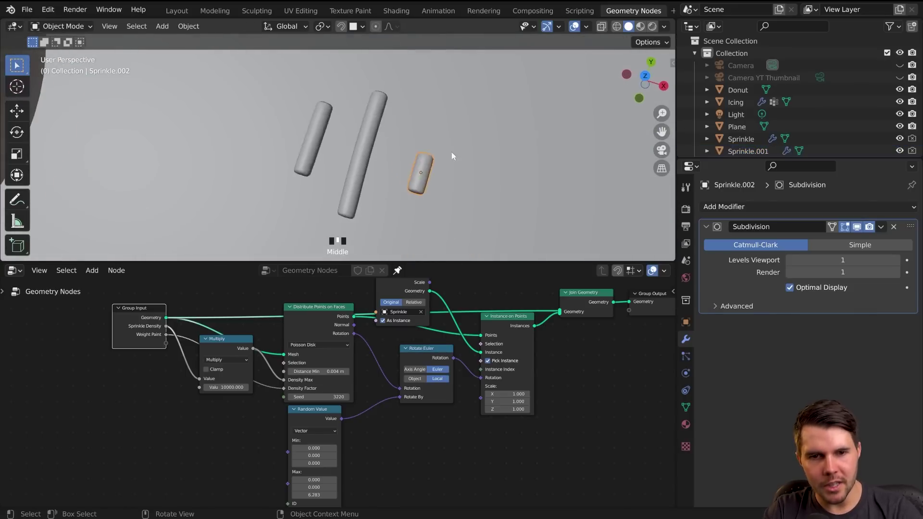
key("alt+Tab")
scroll(707, 231, "up", 2)
scroll(708, 232, "down", 5)
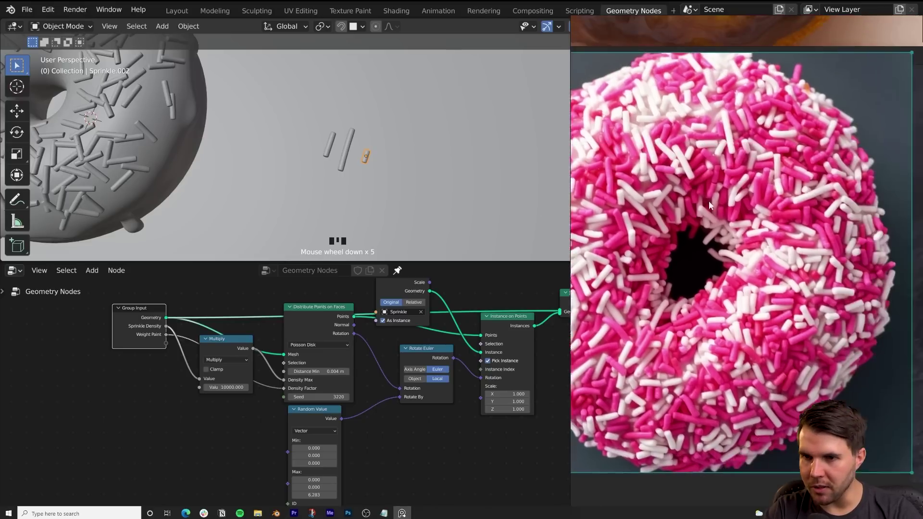
Examine the sprinkle shapes in the close-up reference photo of the chocolate-iced donut.
scroll(678, 240, "up", 5)
scroll(689, 183, "up", 2)
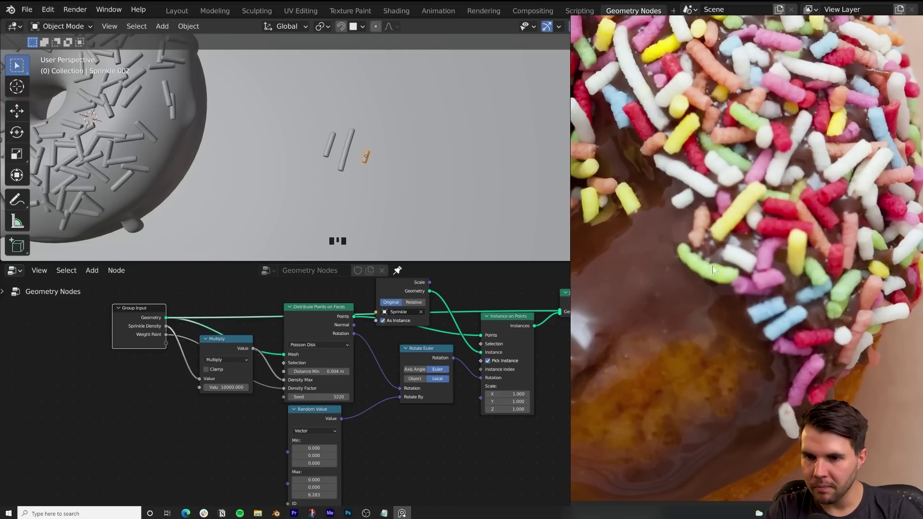
scroll(683, 195, "up", 2)
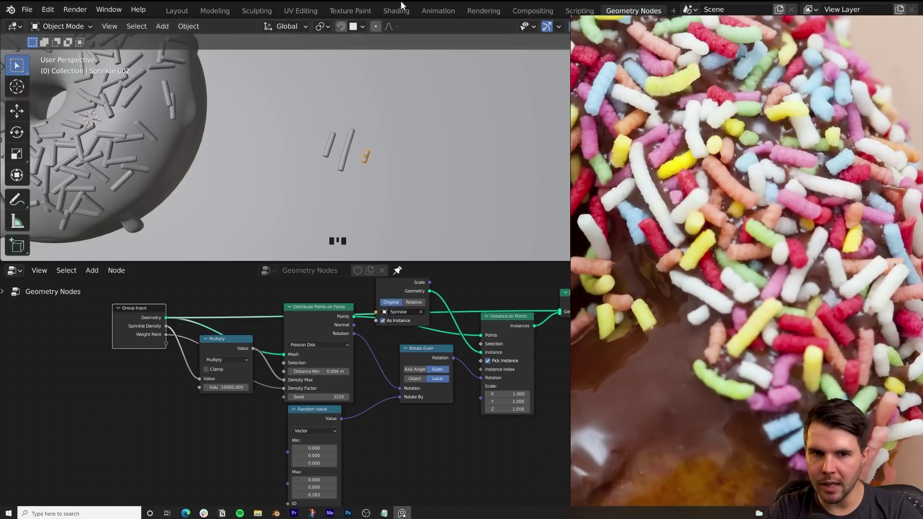
left_click(401, 2)
Duplicate the original straight sprinkle and move the copy along X, placing it beyond the short sprinkle.
scroll(383, 164, "up", 4)
left_click(324, 143)
key("shift+d")
key("x")
left_click(424, 170)
middle_click_drag(474, 172, 396, 142, "shift")
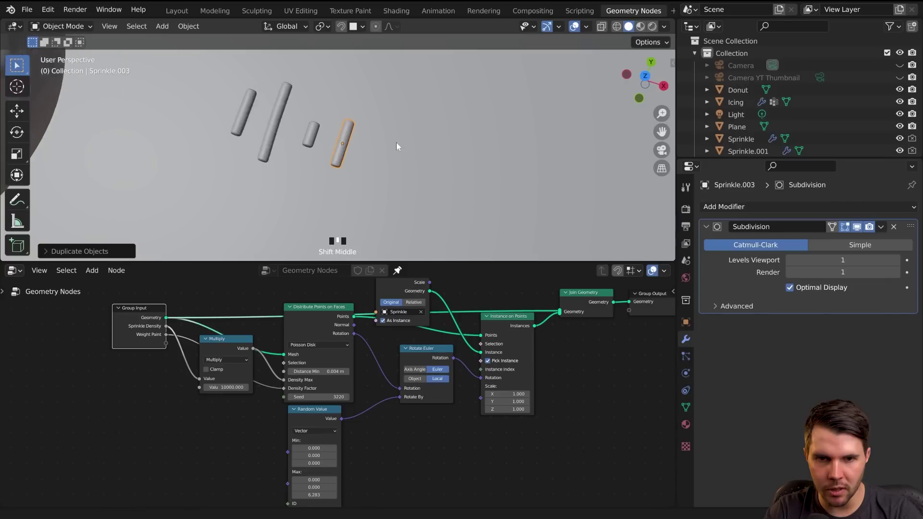
Add two evenly spaced, unslid loop cuts across the middle of the new sprinkle's mesh in Edit Mode.
key("Tab")
scroll(396, 142, "up", 2)
key("ctrl+r")
scroll(360, 145, "up", 1)
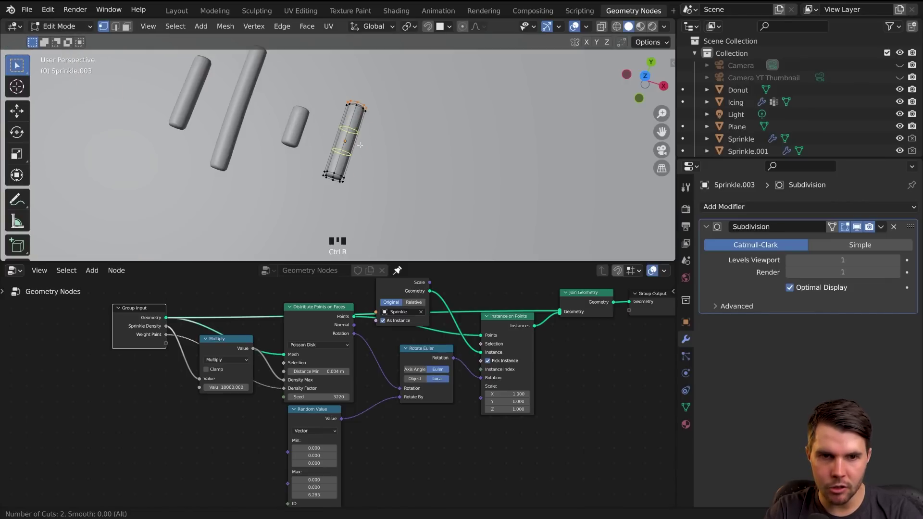
scroll(334, 164, "down", 1)
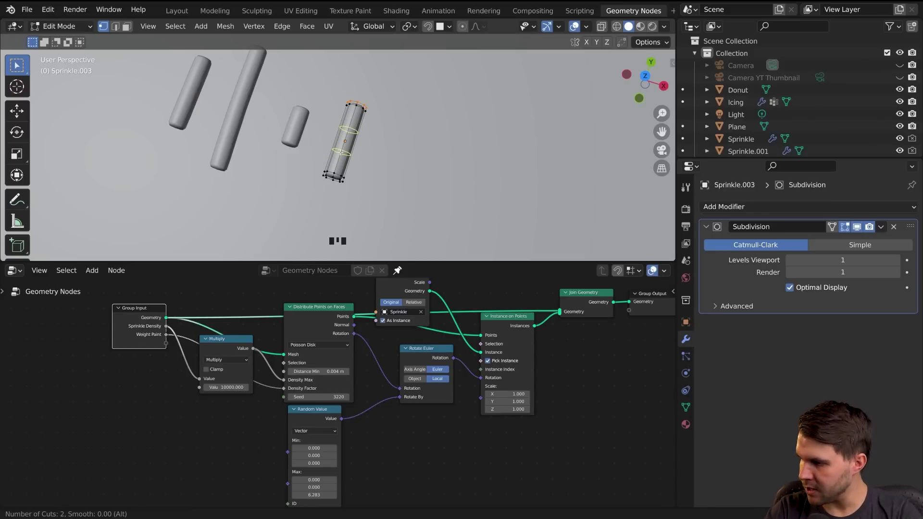
left_click(340, 152)
right_click(340, 152)
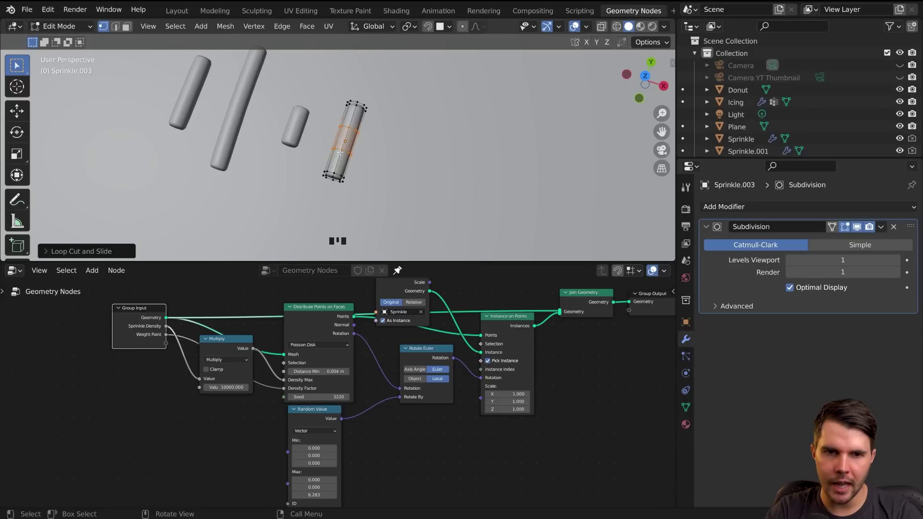
Try bending the new sprinkle by moving its two middle edge loops along X.
scroll(343, 152, "up", 3)
middle_click_drag(343, 152, 372, 143)
key("g")
key("x")
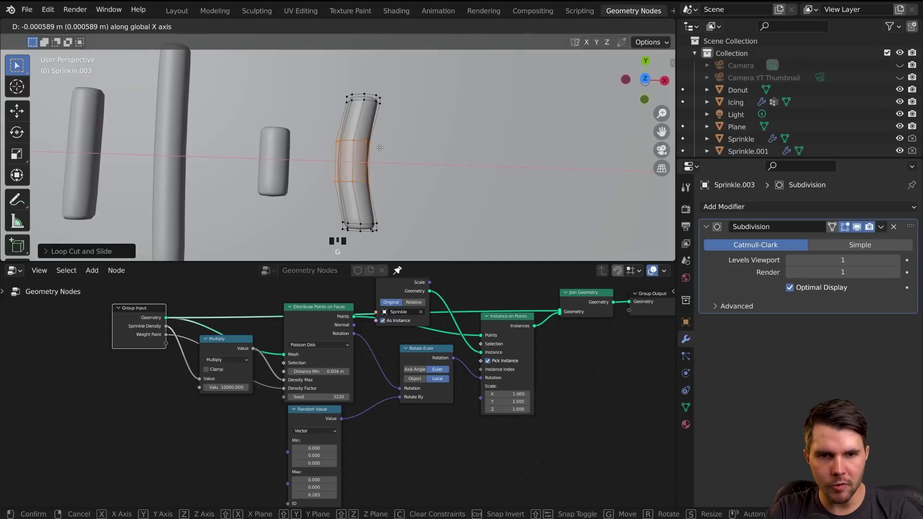
left_click(370, 142)
Rotate the vertices at the new sprinkle's upper end by about 18° in top wireframe view, using smooth proportional editing.
key("KP_7")
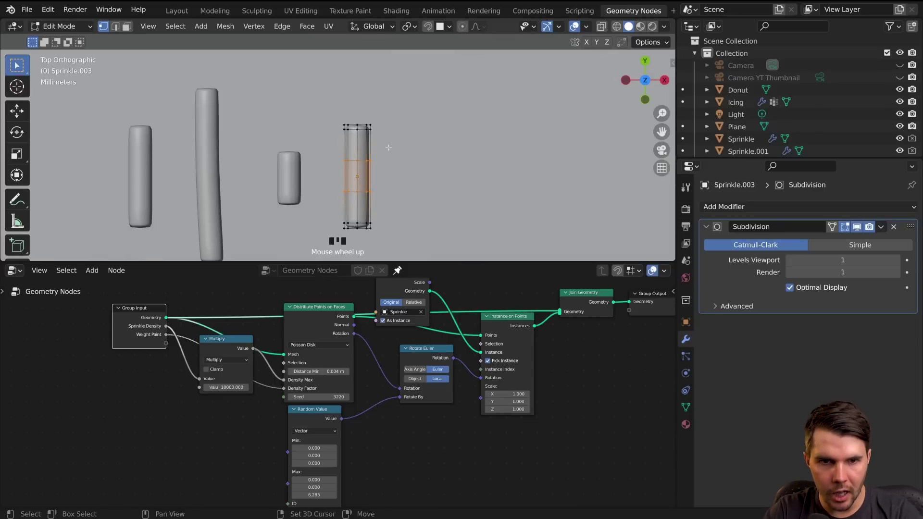
key("z")
left_click_drag(259, 71, 447, 125)
key("z")
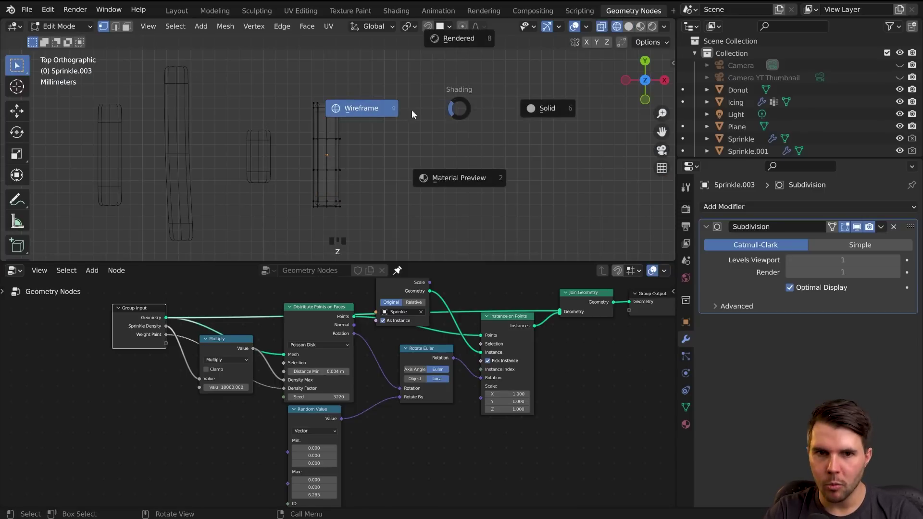
left_click(543, 107)
key("z")
left_click(402, 107)
left_click_drag(253, 72, 406, 131)
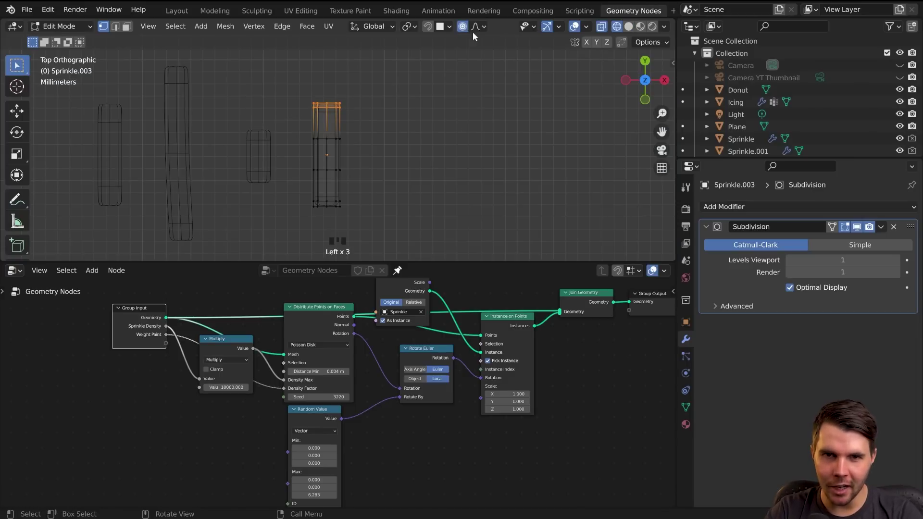
key("r")
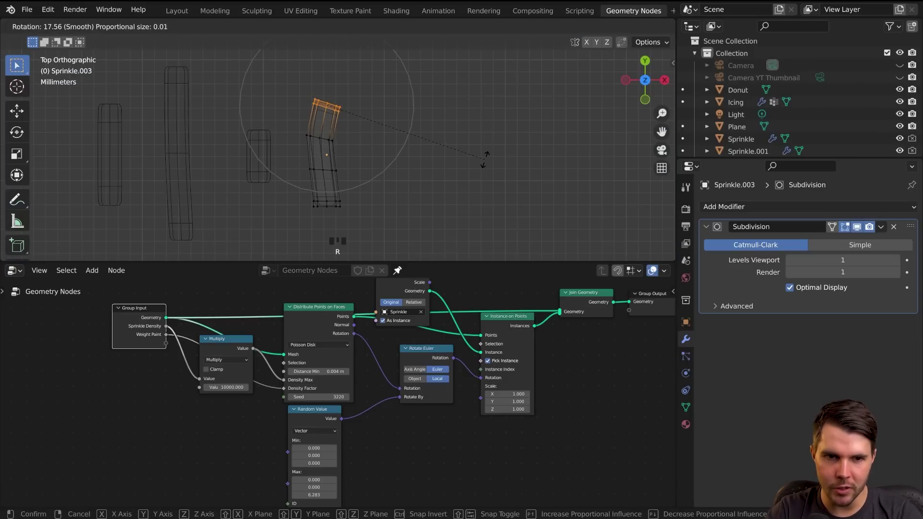
left_click(299, 198)
Rotate the sprinkle's lower end by about -19° and shift it slightly to complete the bend, then return to solid-shaded Object Mode.
left_click_drag(277, 189, 347, 211)
key("r")
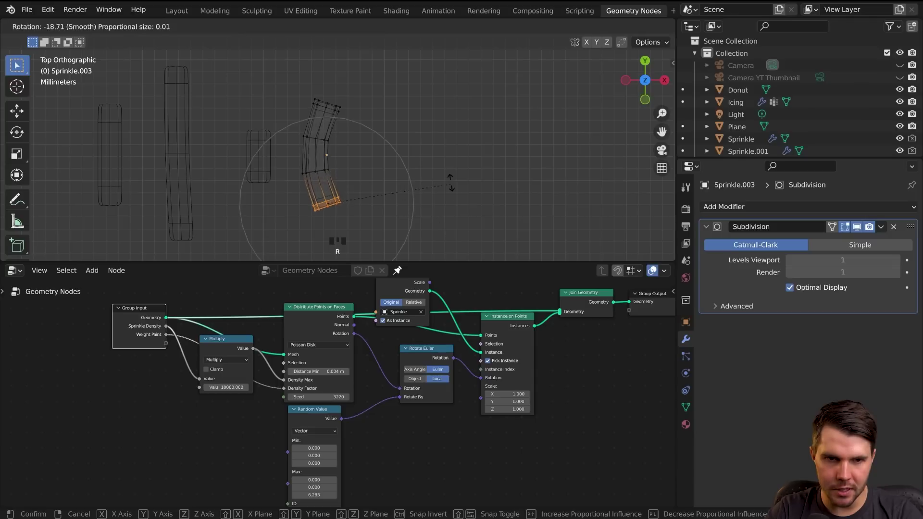
left_click(450, 179)
key("g")
left_click(430, 178)
key("Tab")
scroll(430, 179, "down", 4)
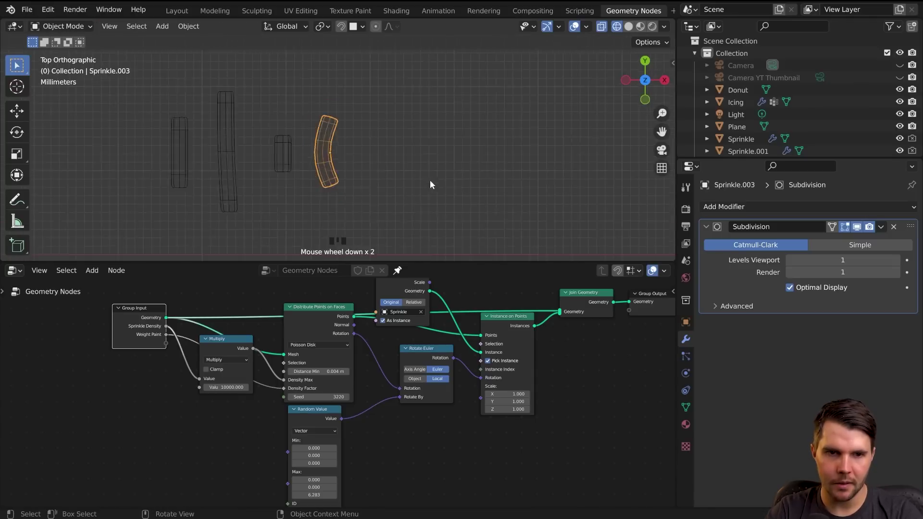
key("z")
Compare the bent sprinkle with the curved sprinkles in the chocolate donut reference photo.
middle_click_drag(459, 168, 389, 156)
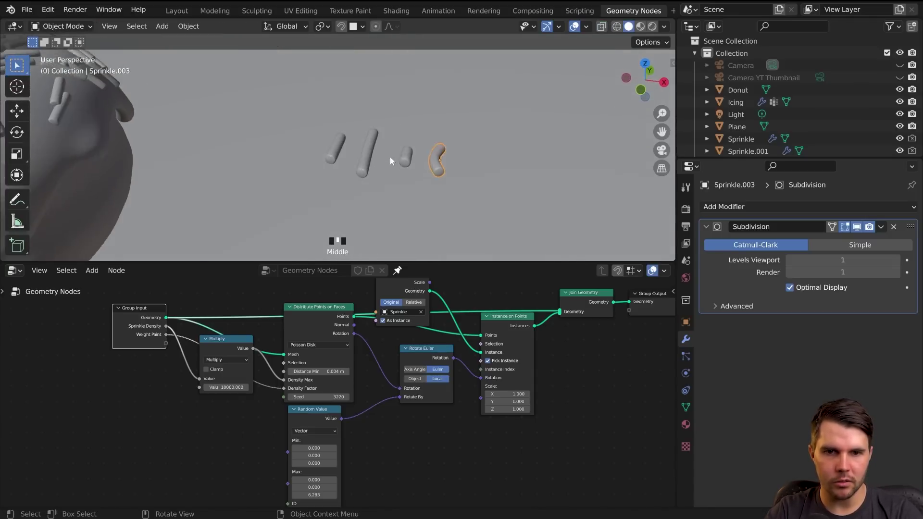
scroll(390, 156, "down", 1)
key("alt+Tab")
scroll(717, 261, "down", 3)
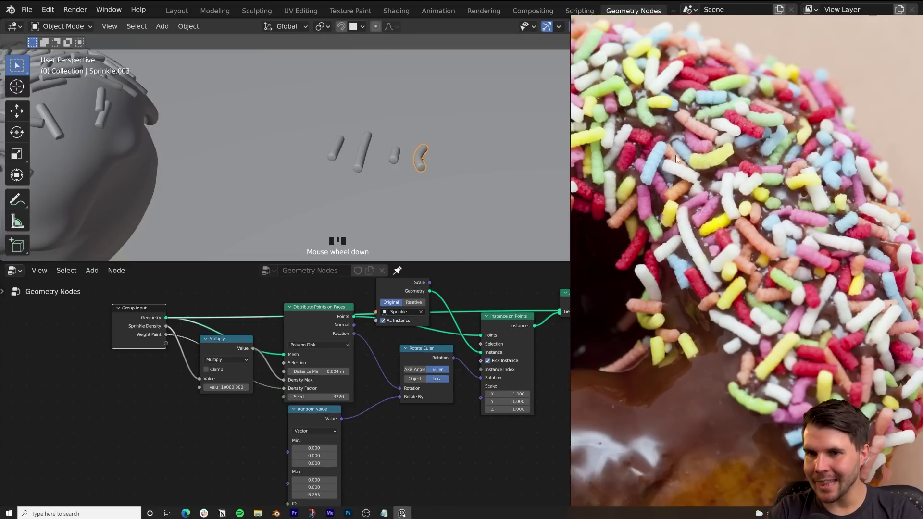
scroll(753, 163, "up", 3)
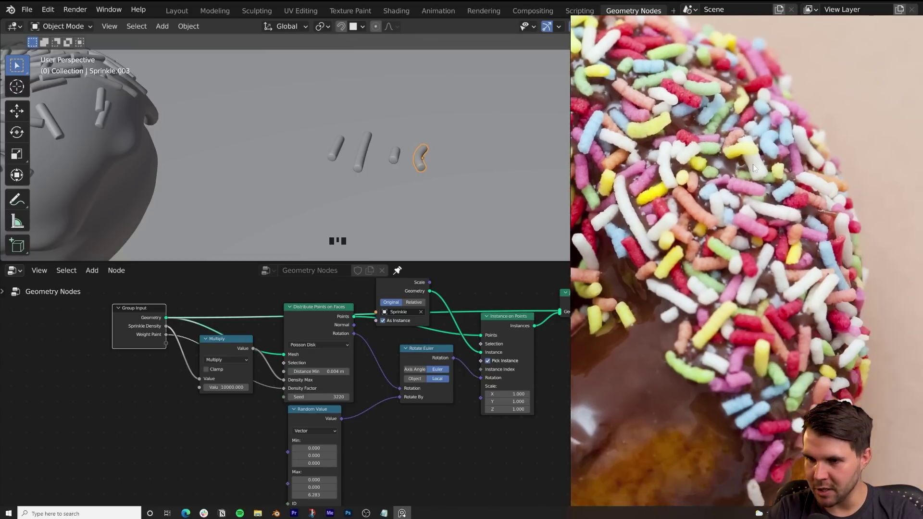
left_click_drag(788, 218, 787, 164)
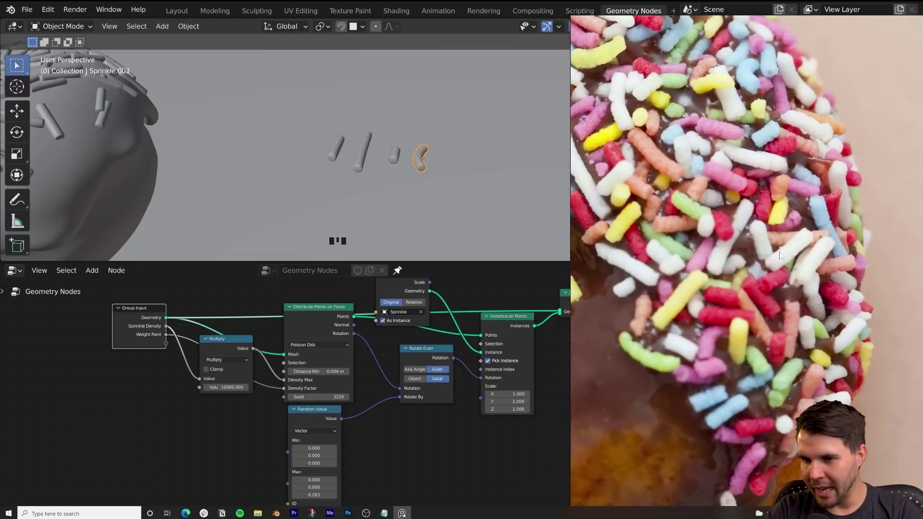
Duplicate the bent sprinkle in top view and place the copy beside it.
middle_click_drag(400, 206, 386, 198)
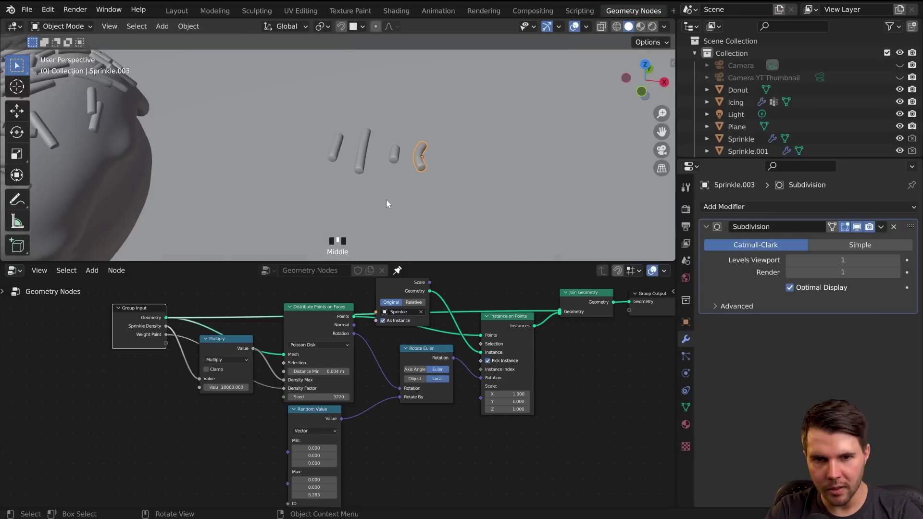
key("KP_7")
scroll(385, 198, "up", 2)
key("Tab")
middle_click_drag(456, 143, 313, 143, "shift")
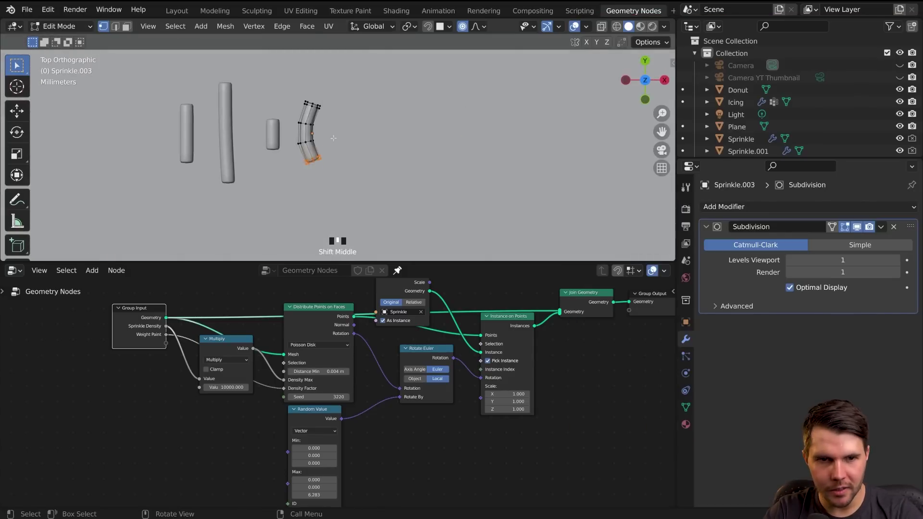
key("Tab")
key("shift+d")
left_click(375, 144)
Rotate the lower end of the duplicated bent sprinkle to straighten its lower half, and return to Object Mode.
scroll(375, 144, "up", 2)
key("Tab")
middle_click_drag(375, 145, 368, 172, "shift")
key("r")
left_click(433, 206)
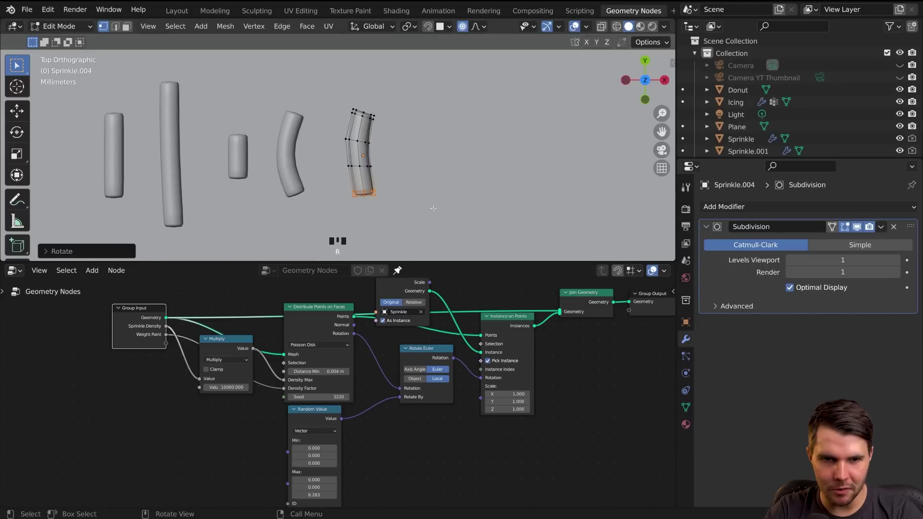
key("r")
left_click(402, 172)
key("Tab")
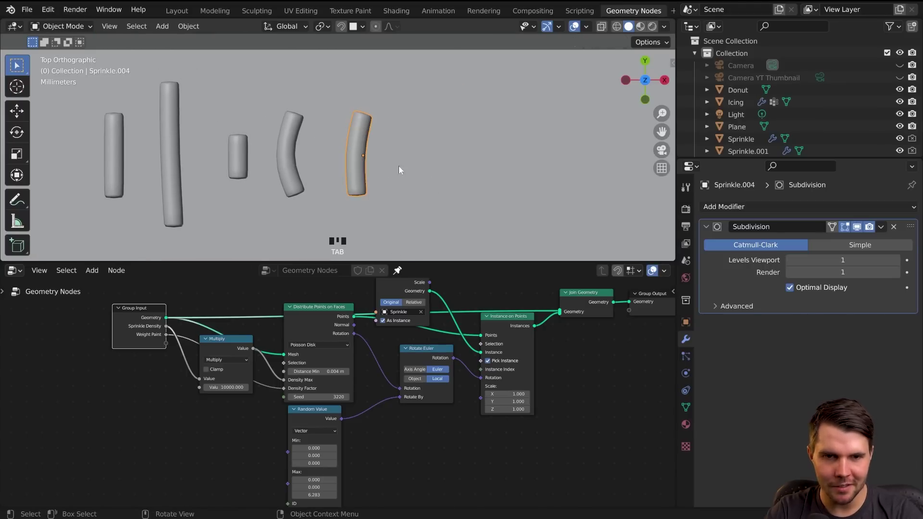
Select the copy's upper-end vertices in wireframe and rotate them to tilt that end further.
key("Tab")
key("z")
key("z")
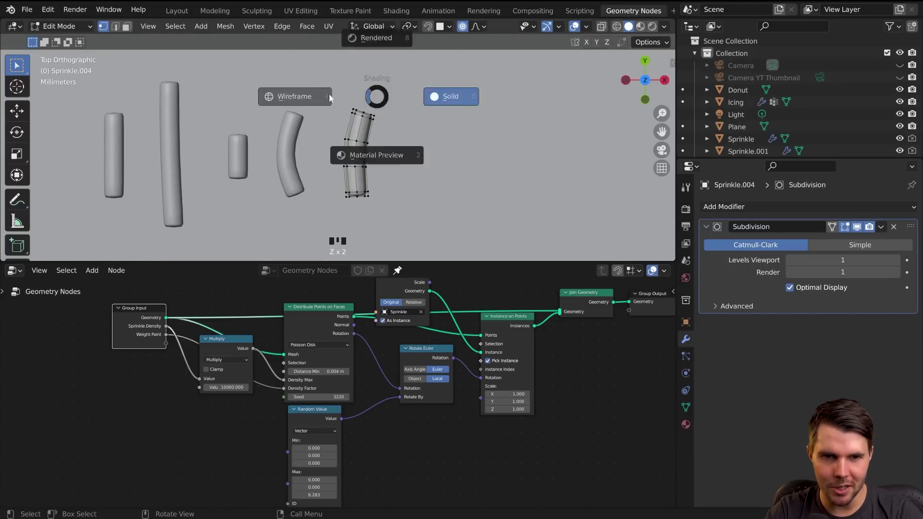
key("alt+a")
key("b")
left_click_drag(321, 83, 414, 134)
key("r")
left_click(431, 155)
Rotate the copy's lower-end vertices by about 10° with proportional editing, and return to solid-shaded Object Mode.
key("alt+a")
key("b")
left_click_drag(328, 178, 409, 209)
key("r")
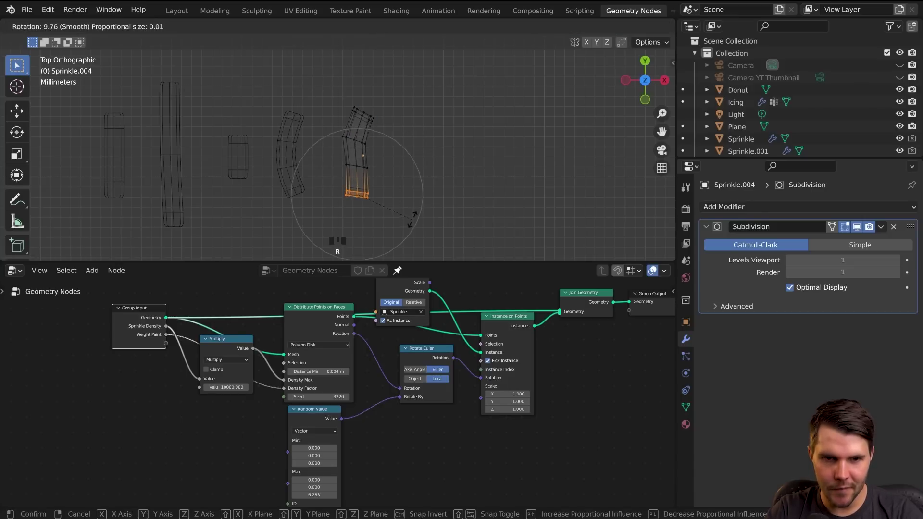
left_click(414, 207)
key("Tab")
key("z")
Shorten the copied sprinkle by moving its lower end about 0.0009 m along Y with proportional editing.
mouse_move(450, 174)
middle_mouse_down()
mouse_move(392, 90)
mouse_move(379, 183)
middle_mouse_up()
key("Tab")
scroll(385, 217, "up", 2)
key("KP_7")
key("g")
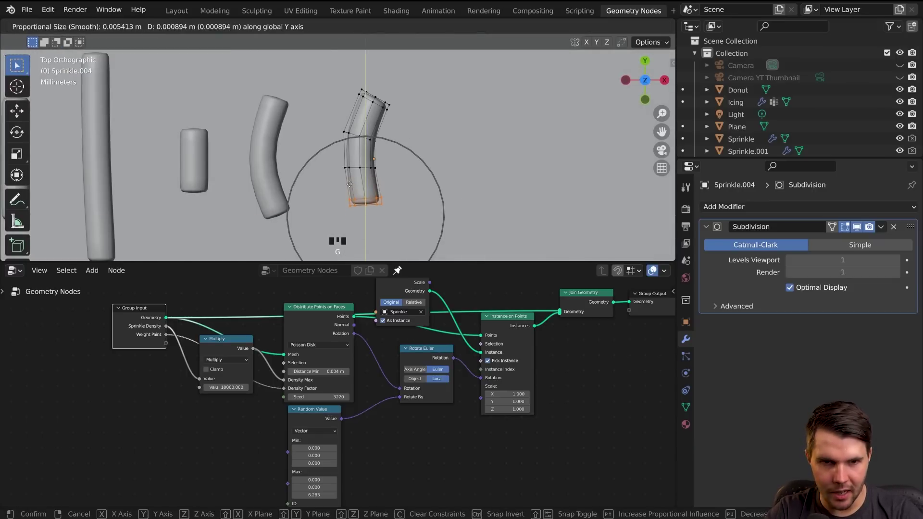
left_click(350, 182)
Move the copy's upper middle edge loop with proportional editing to reshape its curve, and return to Object Mode.
left_click(362, 136)
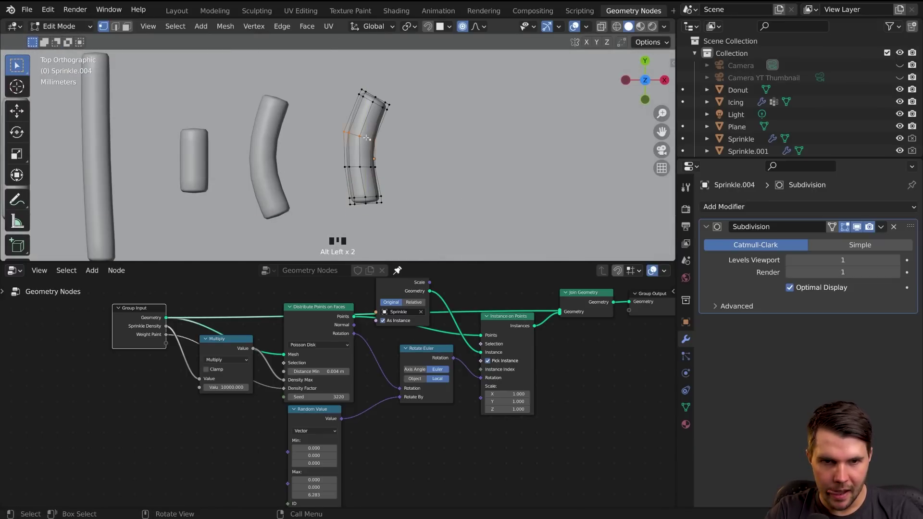
key("g")
scroll(368, 131, "up", 1)
left_click(369, 129)
key("Tab")
scroll(402, 156, "down", 7)
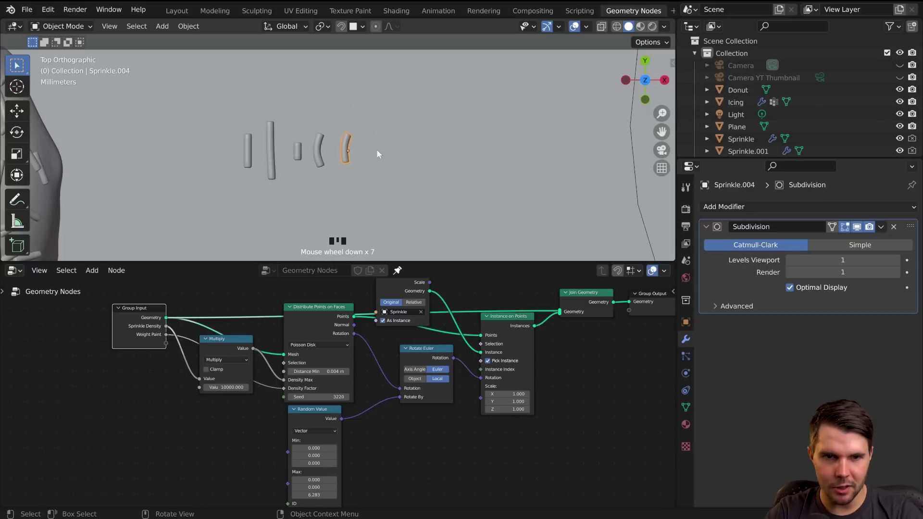
Rotate the copy's selected middle edge loop with proportional editing to refine the bend, and return to Object Mode.
scroll(377, 149, "up", 2)
key("Tab")
scroll(376, 139, "up", 2)
key("r")
left_click(385, 168)
key("Tab")
Select the original straight sprinkle and view the five variants next to the donut.
scroll(385, 181, "down", 8)
middle_click_drag(235, 188, 417, 137, "shift")
scroll(414, 171, "up", 3)
middle_click_drag(415, 171, 420, 114, "shift")
left_click(320, 153)
left_click(420, 113)
left_click(418, 108)
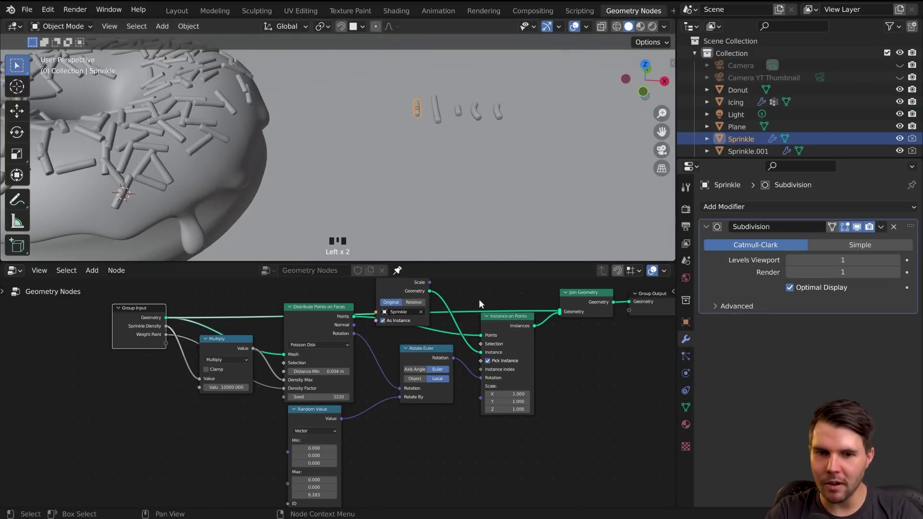
Try scattering the long sprinkle by setting the Object Info node's object to Sprinkle.001.
scroll(478, 299, "up", 2)
mouse_move(356, 321)
left_mouse_down()
mouse_move(356, 289)
mouse_move(368, 316)
left_mouse_up()
scroll(369, 319, "up", 2)
left_click(376, 351)
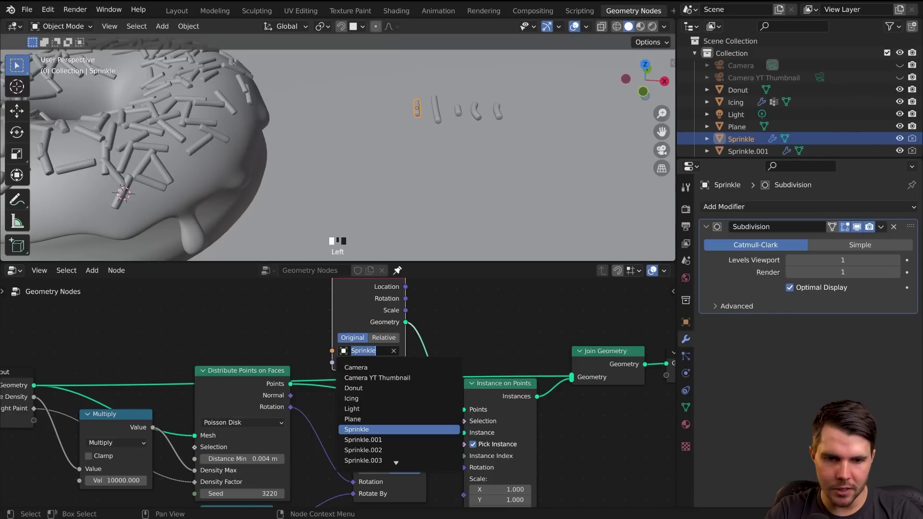
left_click(381, 439)
scroll(258, 174, "down", 1)
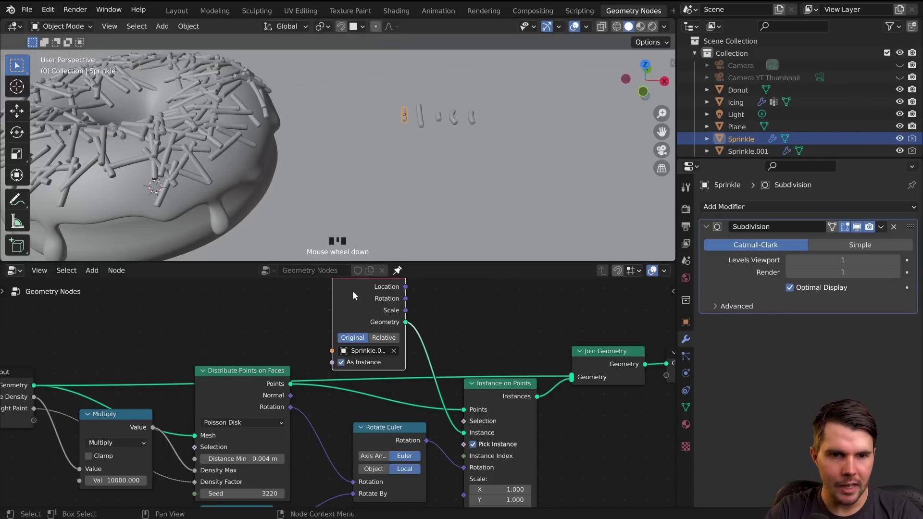
Set the Object Info node's object back to Sprinkle and reposition the node.
left_click(361, 350)
left_click(367, 429)
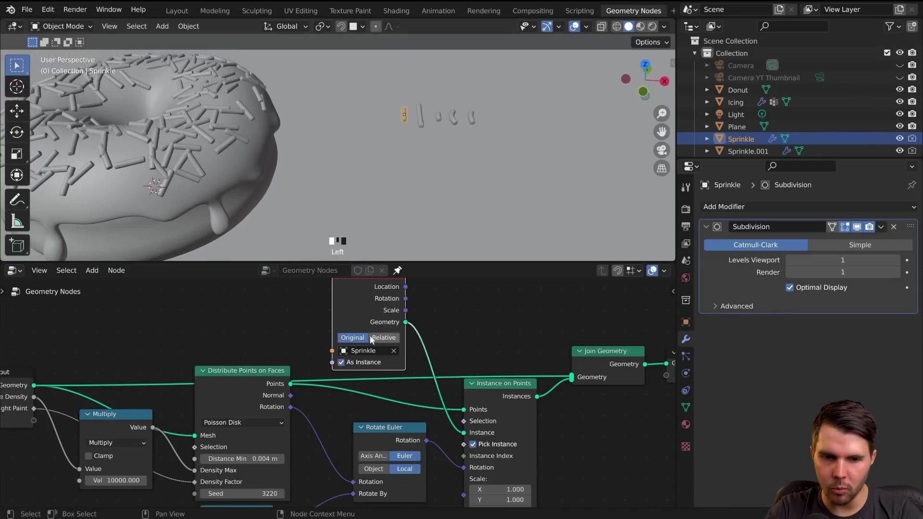
scroll(365, 313, "down", 2)
middle_click_drag(365, 314, 332, 329)
scroll(333, 328, "up", 1)
left_click_drag(327, 309, 322, 305)
Enlarge the Outliner and select all five sprinkle variants beside the donut.
left_click_drag(772, 166, 771, 218)
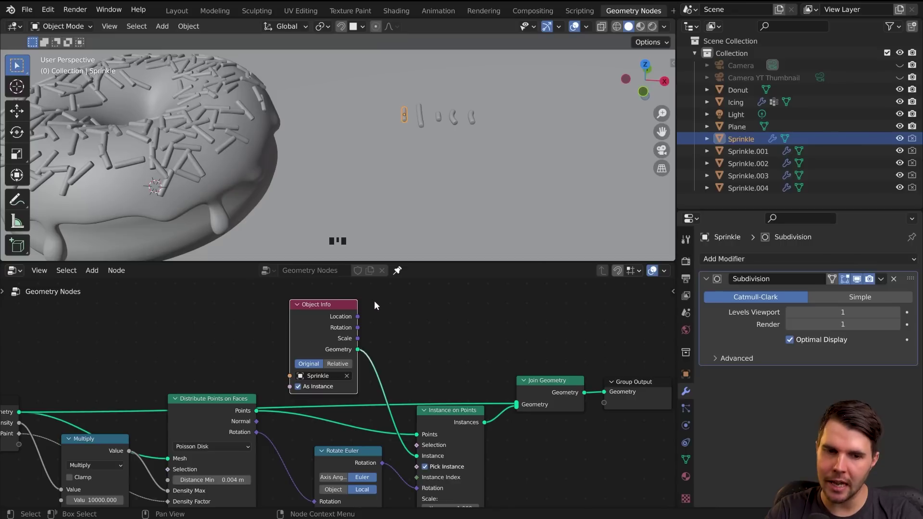
left_click(419, 115)
left_click(438, 115)
left_click(454, 117)
middle_click_drag(405, 116, 381, 143)
left_click(374, 142, "shift")
left_click(393, 148, "shift")
left_click(413, 155, "shift")
left_click(456, 169, "shift")
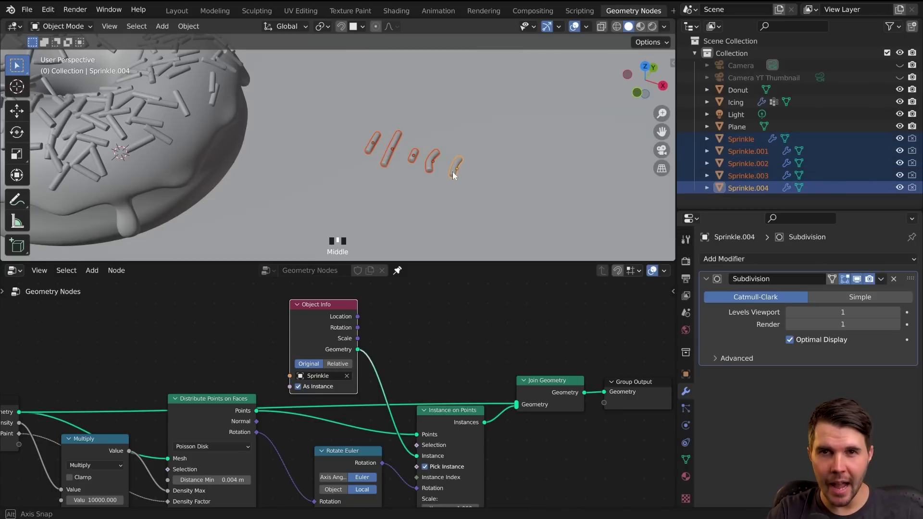
Move the five selected sprinkles into a new collection named Sprinkles.
scroll(451, 171, "up", 2)
middle_click_drag(487, 157, 459, 162, "shift")
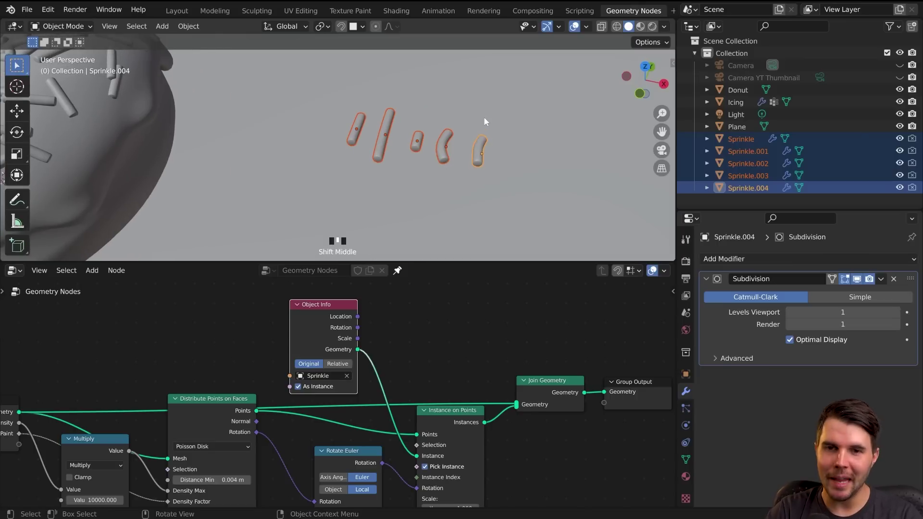
key("m")
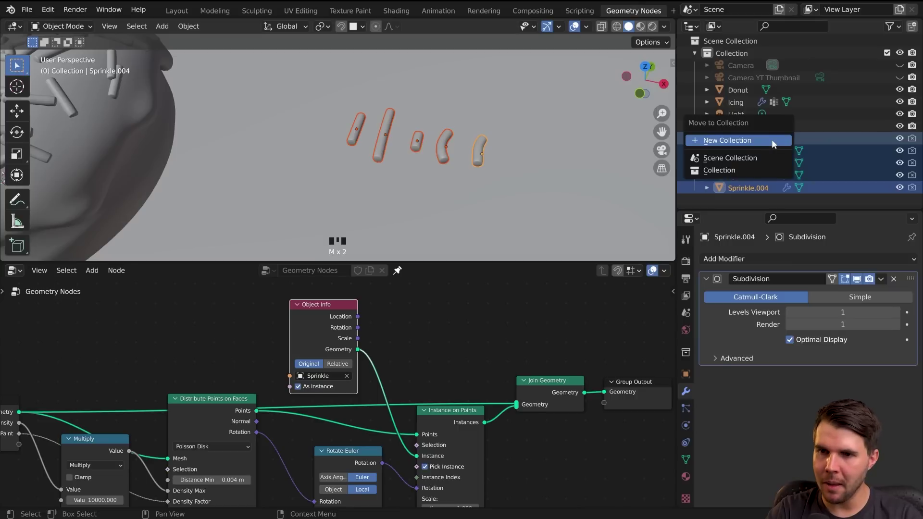
left_click(757, 140)
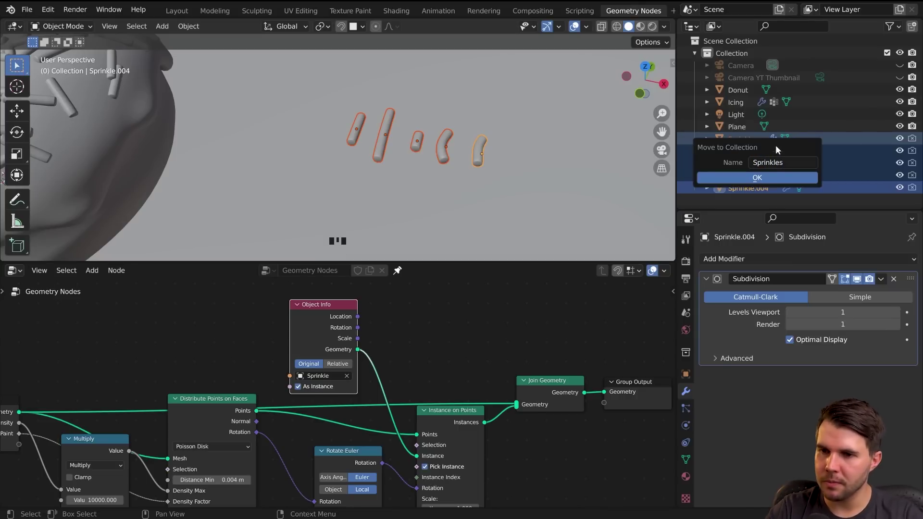
left_click(771, 178)
left_click(695, 139)
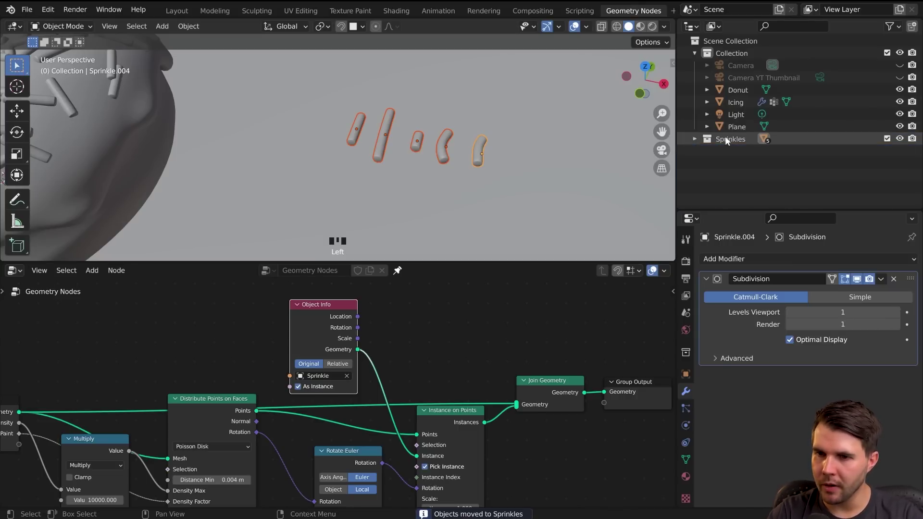
With the icing selected, replace the Object Info node with a Collection Info node for the Sprinkles collection.
scroll(426, 167, "down", 6)
left_click(405, 159)
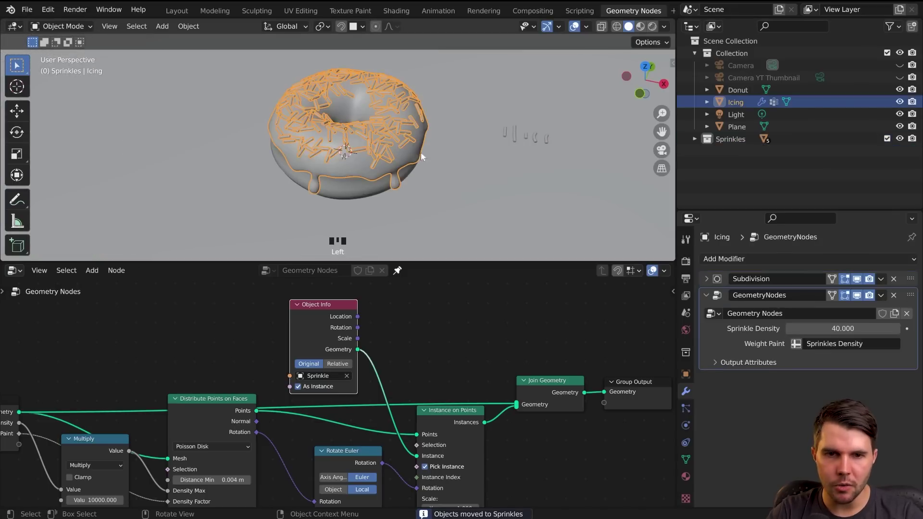
left_click(732, 139)
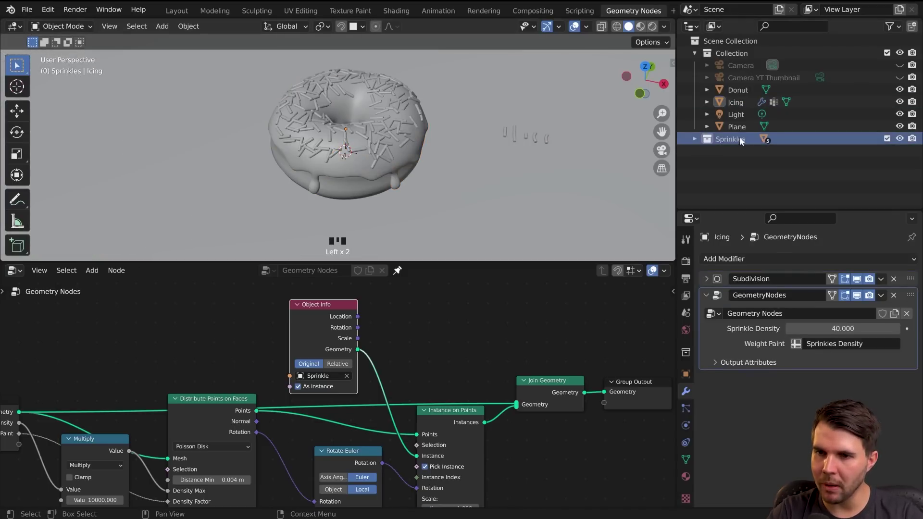
left_click_drag(740, 137, 425, 307)
scroll(462, 313, "down", 1)
scroll(439, 323, "up", 3)
left_click(453, 329)
key("Escape")
left_click(334, 294)
key("x")
left_click_drag(438, 290, 330, 294)
left_click(694, 139)
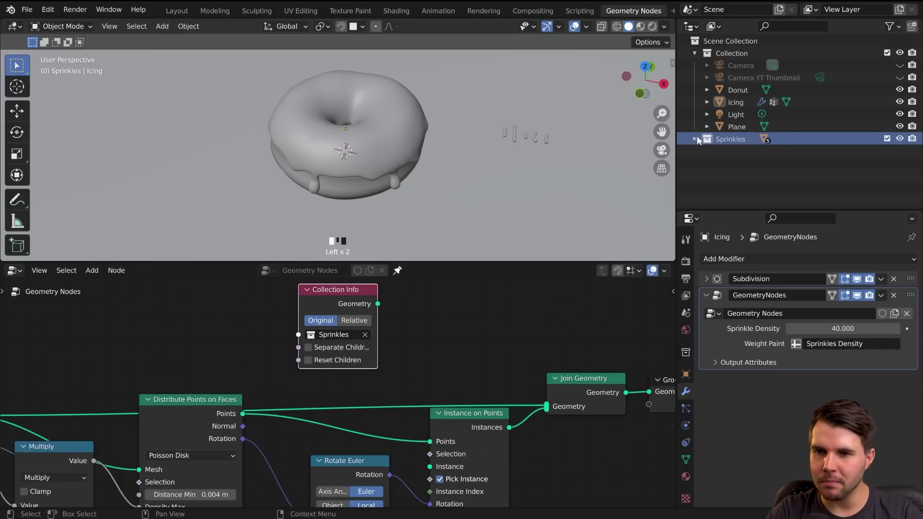
left_click(695, 139)
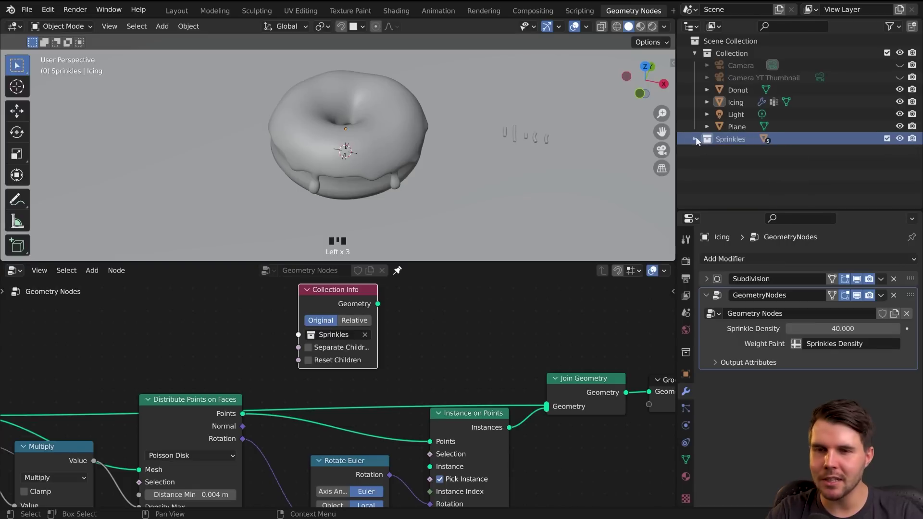
left_click(695, 139)
left_click(695, 139)
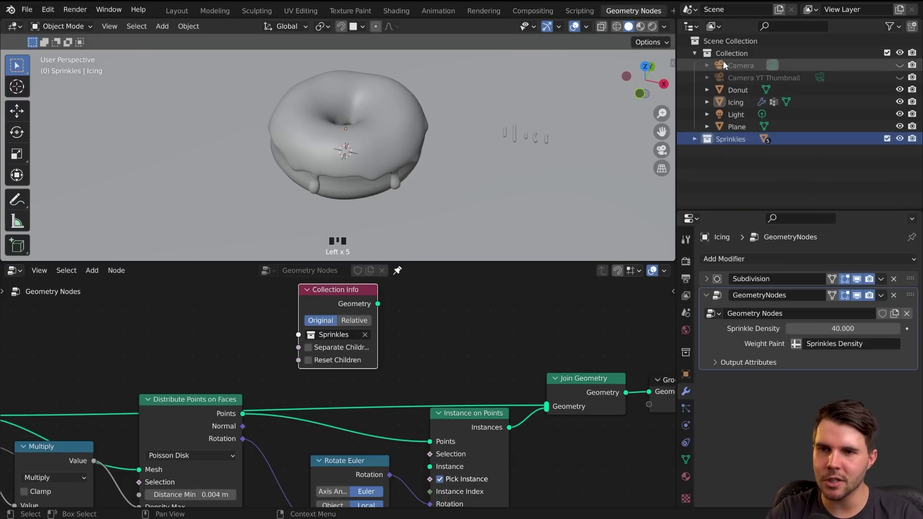
left_click(712, 54)
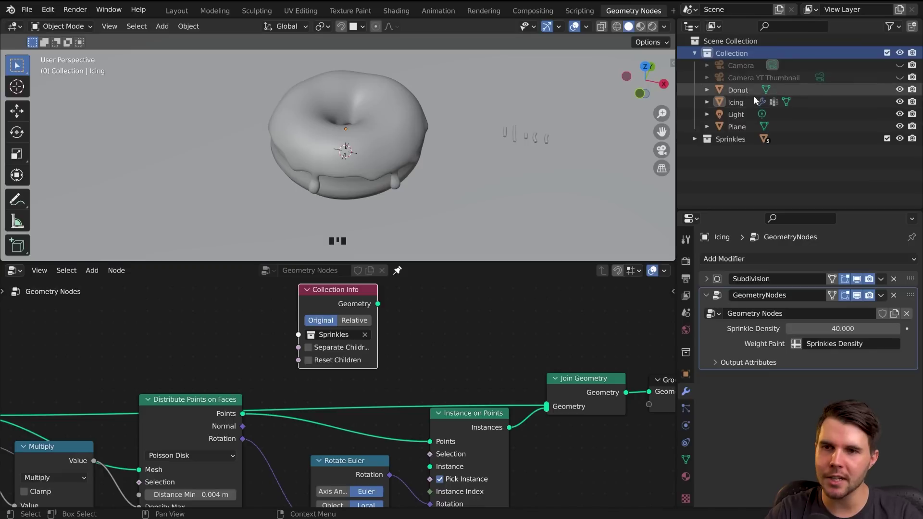
left_click(728, 138)
Connect the Collection Info node's Geometry output to the Instance input of Instance on Points.
middle_click_drag(418, 344, 353, 359)
scroll(378, 335, "up", 2)
scroll(319, 366, "down", 1)
scroll(353, 359, "down", 2)
scroll(353, 360, "down", 2)
left_click_drag(329, 297, 397, 343)
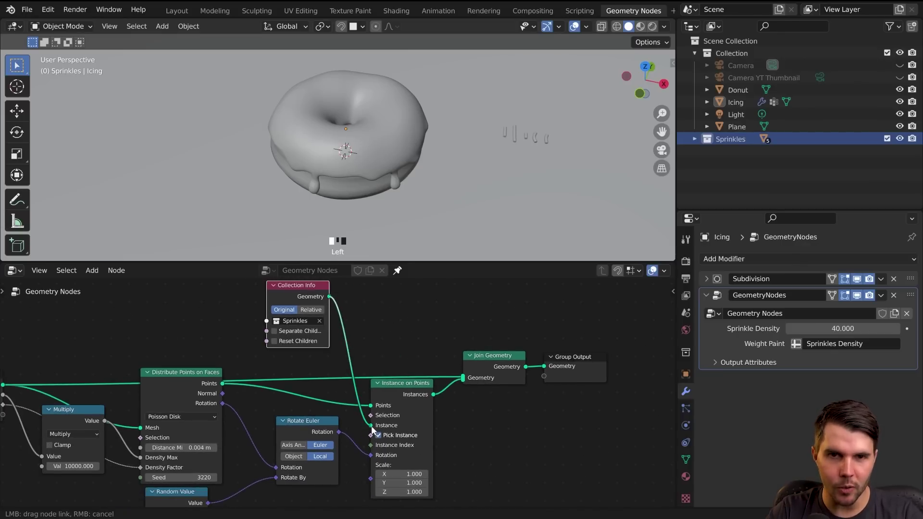
left_click_drag(373, 430, 370, 425)
middle_click_drag(411, 195, 435, 163)
scroll(396, 170, "up", 4)
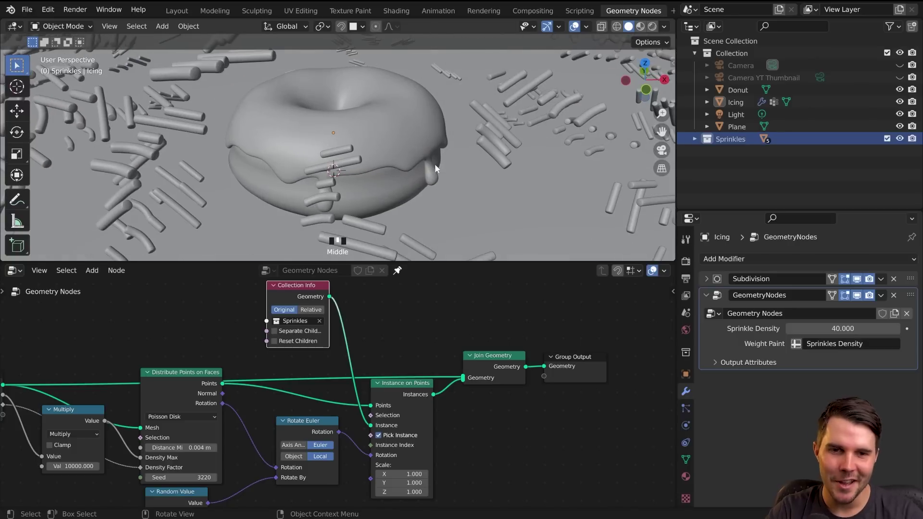
Enable Separate Children and Reset Children on the Collection Info node.
scroll(428, 177, "down", 2)
scroll(297, 332, "up", 2)
left_click_drag(292, 289, 333, 339)
middle_click_drag(404, 464, 411, 394)
left_click_drag(408, 351, 413, 346)
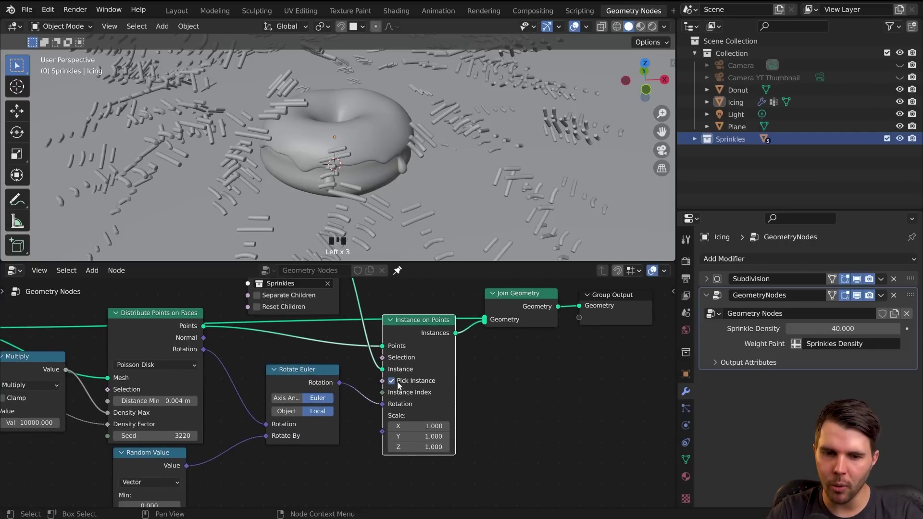
middle_click_drag(409, 369, 433, 411)
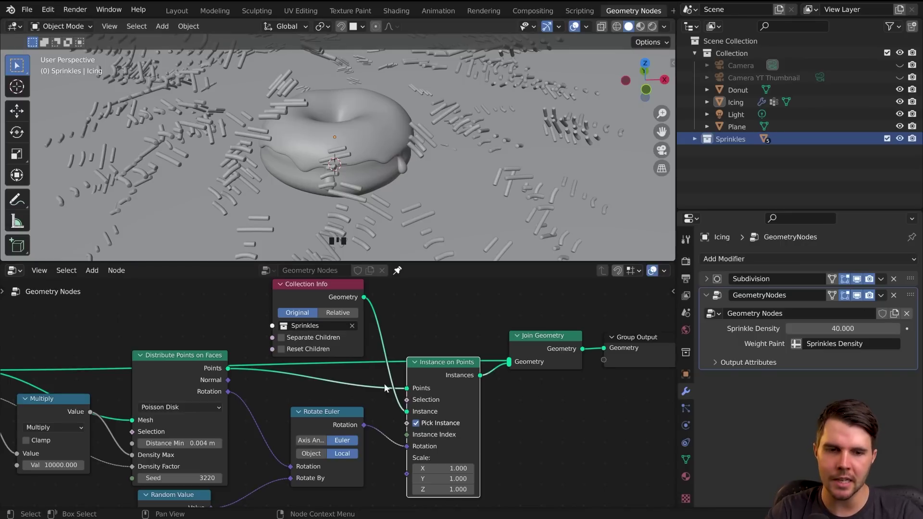
left_click(302, 339)
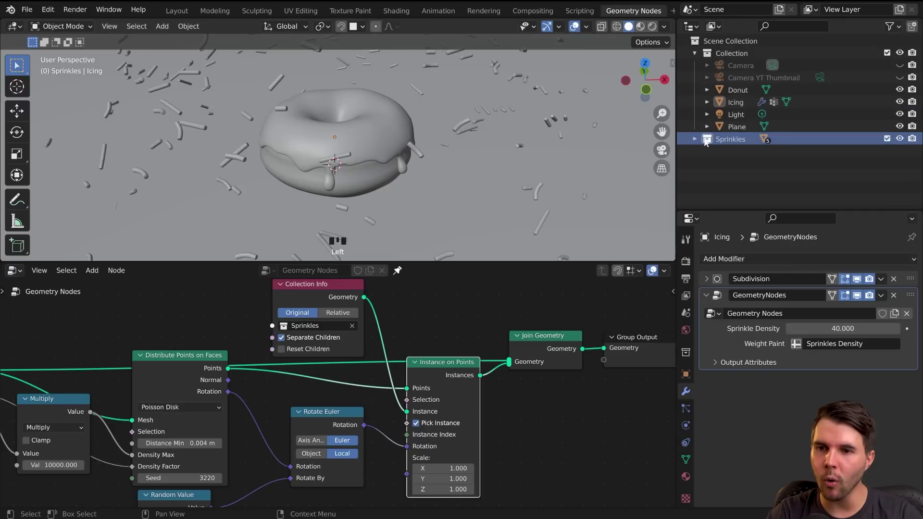
left_click(694, 138)
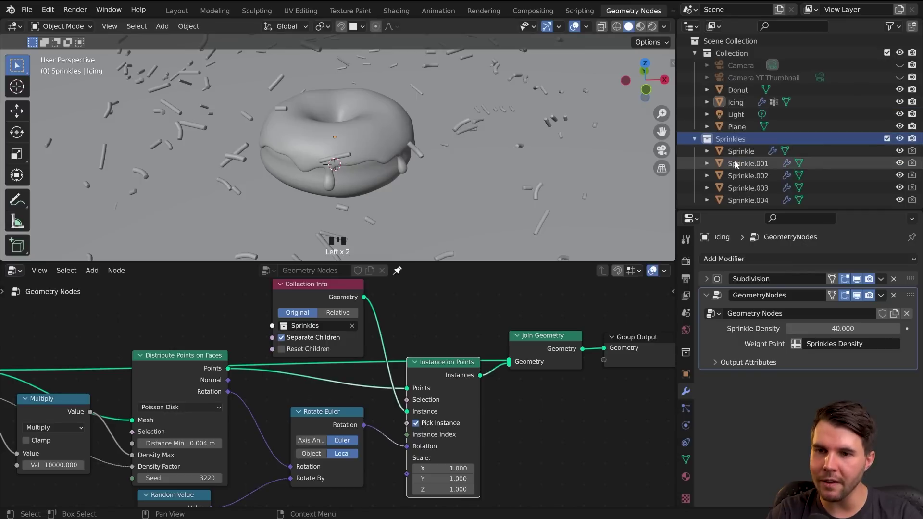
left_click(284, 350)
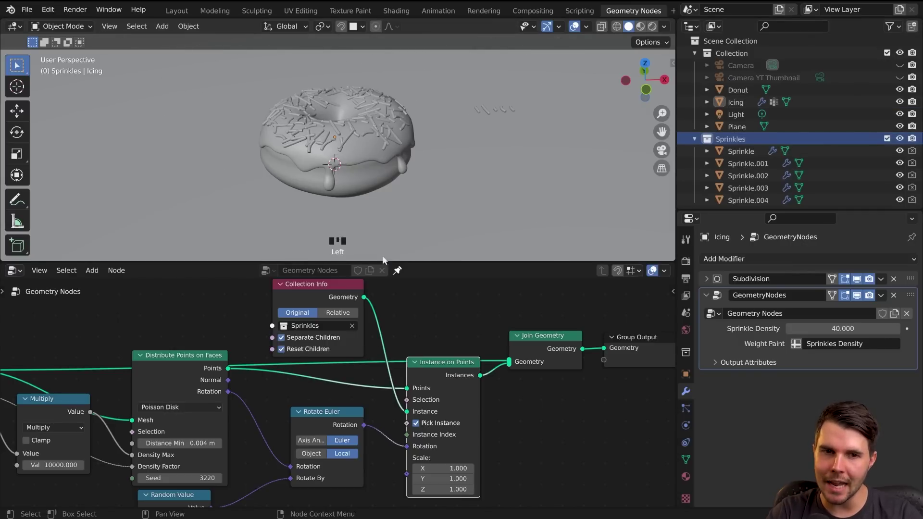
Examine the mix of sprinkle variants on the icing and compare it with the source sprinkles beside the donut.
scroll(423, 158, "up", 4)
middle_click_drag(395, 151, 353, 151)
scroll(354, 149, "down", 3)
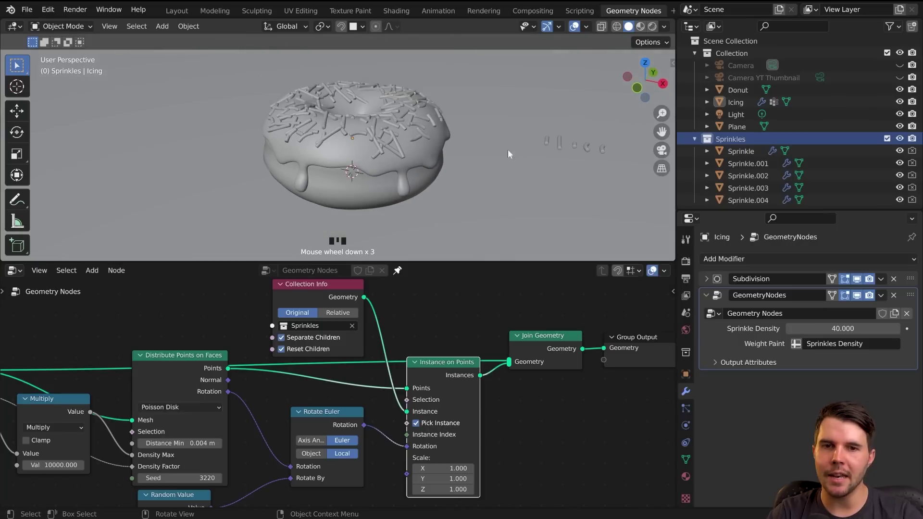
left_click(547, 143)
left_click(371, 141)
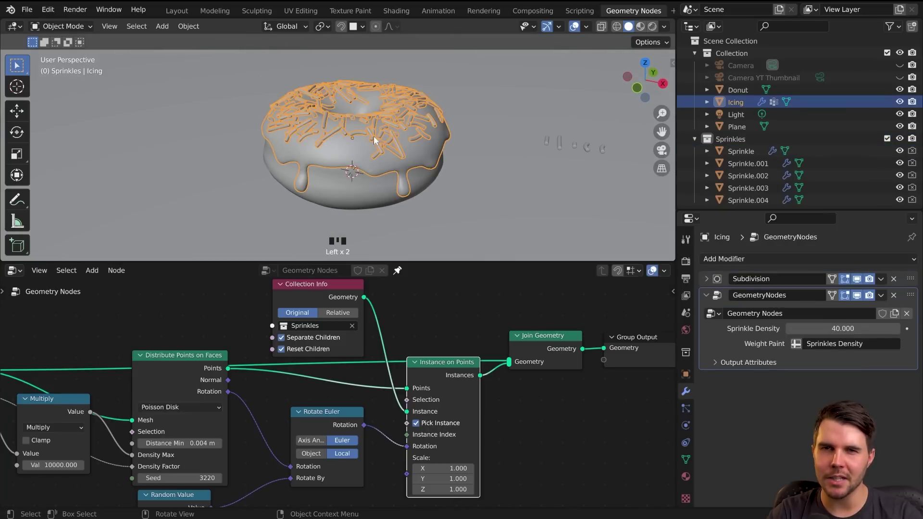
scroll(370, 178, "down", 3)
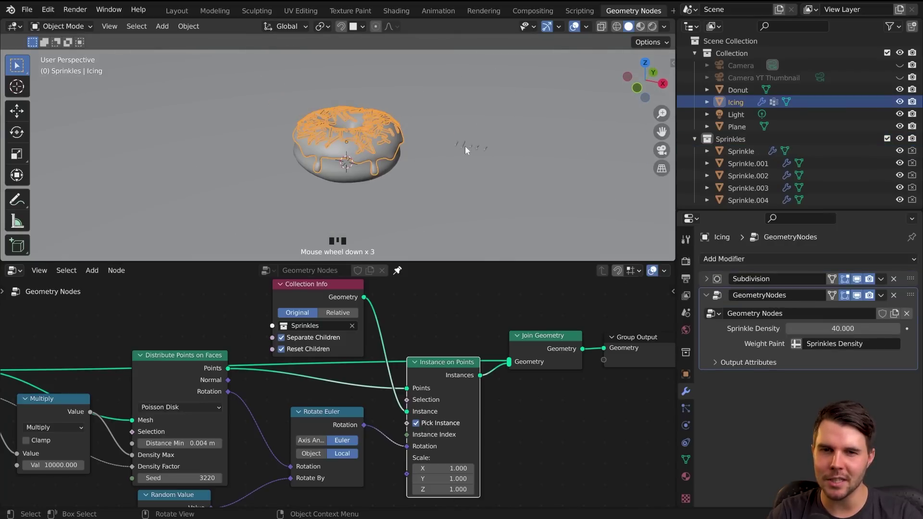
left_click(445, 144)
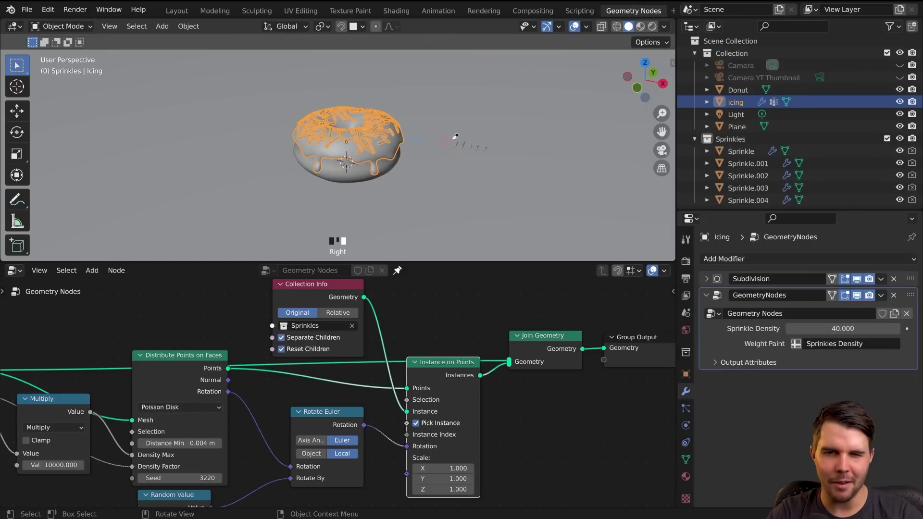
scroll(359, 172, "up", 5)
middle_click_drag(359, 173, 382, 176)
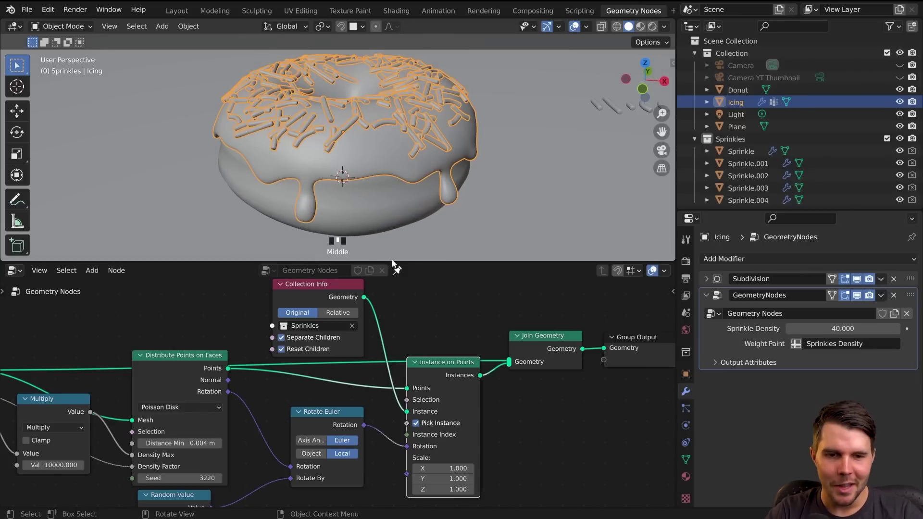
Toggle Separate Children and Reset Children off and on again on the Collection Info node.
left_click(313, 338)
left_click(344, 348)
left_click(313, 348)
left_click(318, 336)
Select the long sprinkle, Sprinkle.001, and frame it in Edit Mode from the top view.
middle_click_drag(416, 222, 393, 156)
scroll(434, 150, "up", 3)
middle_click_drag(263, 132, 484, 143, "shift")
middle_click_drag(577, 147, 371, 154, "shift")
left_click(446, 125)
scroll(371, 153, "down", 2)
key("Tab")
scroll(371, 154, "up", 3)
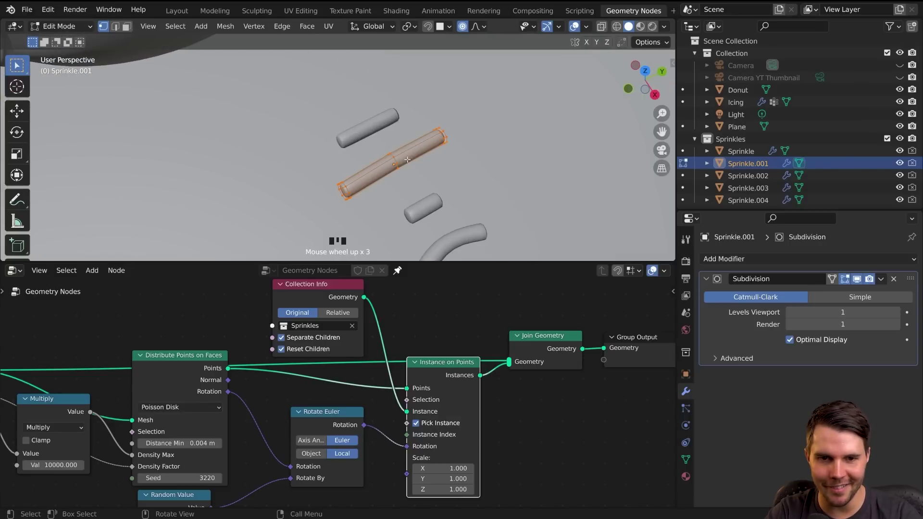
key("KP_7")
scroll(412, 154, "down", 5)
middle_click_drag(241, 155, 373, 150, "shift")
key("Tab")
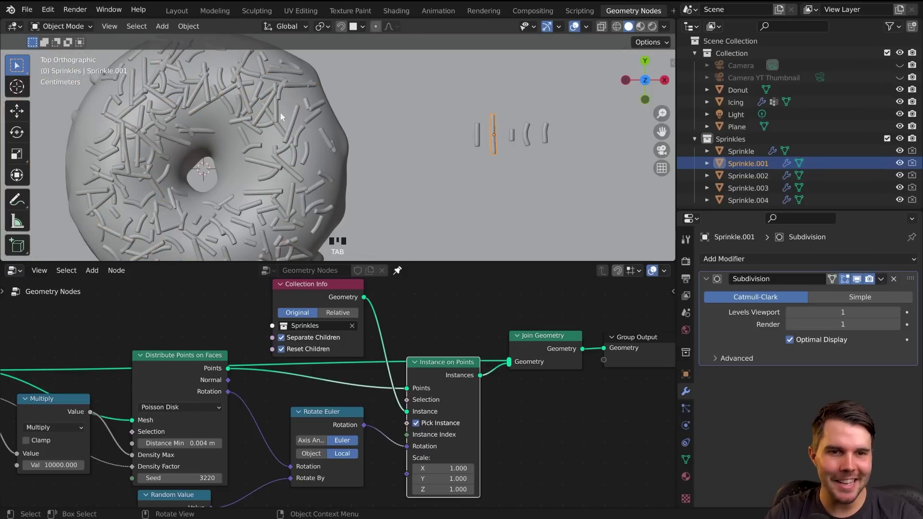
key("Tab")
key("KP_Decimal")
Shorten the long sprinkle by moving its lower end inward along the Y axis.
key("b")
left_click_drag(354, 160, 406, 184)
key("g")
key("y")
left_click(423, 165)
Select only the long sprinkle's upper end and move it inward about 0.0045 m along the Y axis.
key("a")
key("b")
left_click_drag(339, 79, 390, 107)
key("alt+a")
key("b")
left_click_drag(315, 75, 408, 103)
key("g")
key("y")
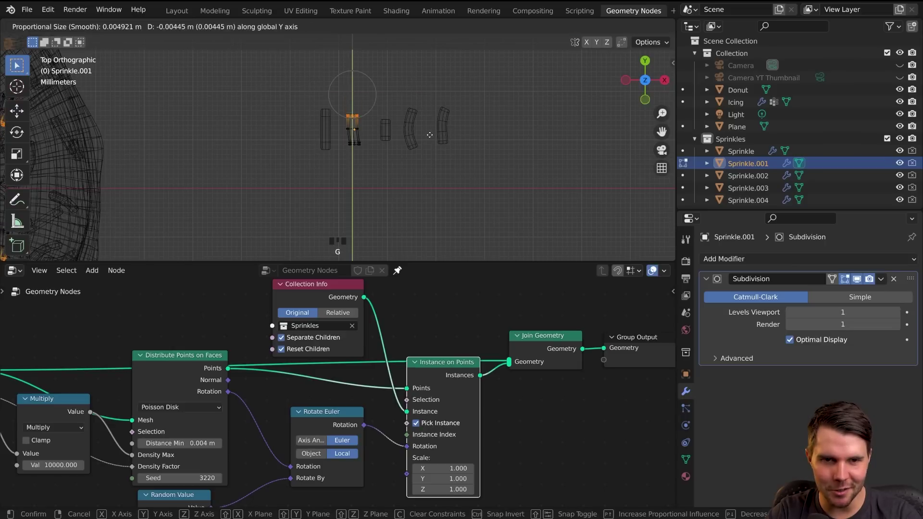
left_click(430, 135)
Shift and rotate the sprinkle's upper end to bend it slightly, and return to Object Mode.
key("g")
left_click(441, 135)
key("r")
left_click(443, 145)
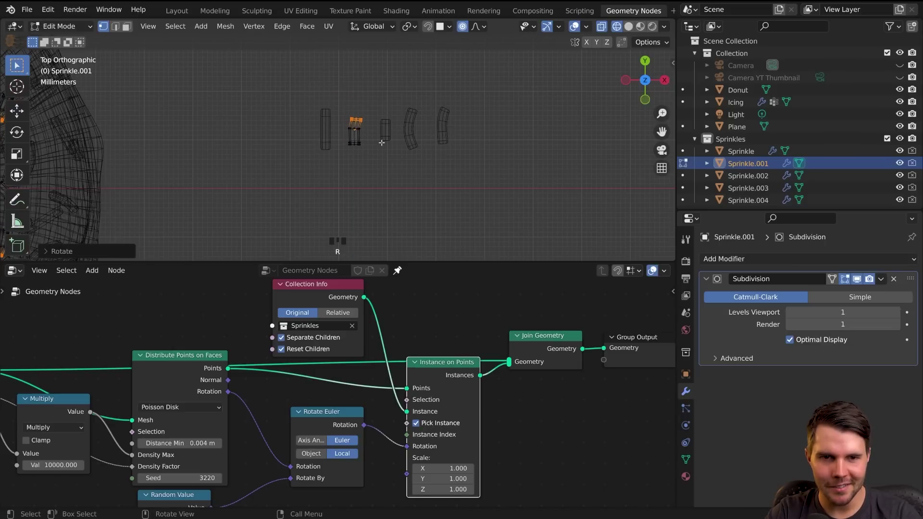
key("Tab")
Turn off wireframe shading and examine the shortened sprinkles on the donut.
scroll(387, 144, "down", 6)
key("shift+z")
scroll(479, 121, "up", 5)
middle_click_drag(431, 135, 424, 108)
scroll(350, 105, "down", 2)
scroll(350, 105, "up", 2)
scroll(424, 107, "down", 2)
middle_click_drag(321, 149, 412, 130, "shift")
scroll(355, 385, "down", 3)
middle_click_drag(354, 385, 342, 378)
mouse_move(514, 159)
middle_mouse_down("shift")
mouse_move(440, 172)
mouse_move(469, 154)
mouse_move(350, 161)
mouse_move(406, 158)
mouse_move(373, 150)
mouse_move(379, 185)
mouse_move(365, 158)
middle_mouse_up("shift")
Switch the viewport to Material Preview shading, deselect everything and view the sprinkles beside the donut.
left_click(640, 25)
scroll(406, 157, "up", 3)
scroll(365, 157, "down", 2)
scroll(366, 156, "down", 1)
middle_click_drag(457, 153, 400, 140, "shift")
scroll(393, 149, "up", 2)
key("alt+a")
scroll(335, 150, "down", 3)
scroll(335, 150, "down", 6)
scroll(333, 150, "up", 9)
middle_click_drag(519, 129, 428, 140, "shift")
scroll(433, 137, "up", 3)
Add a new material to the straight sprinkle, Sprinkle, and set its base color to orange.
left_click(455, 118)
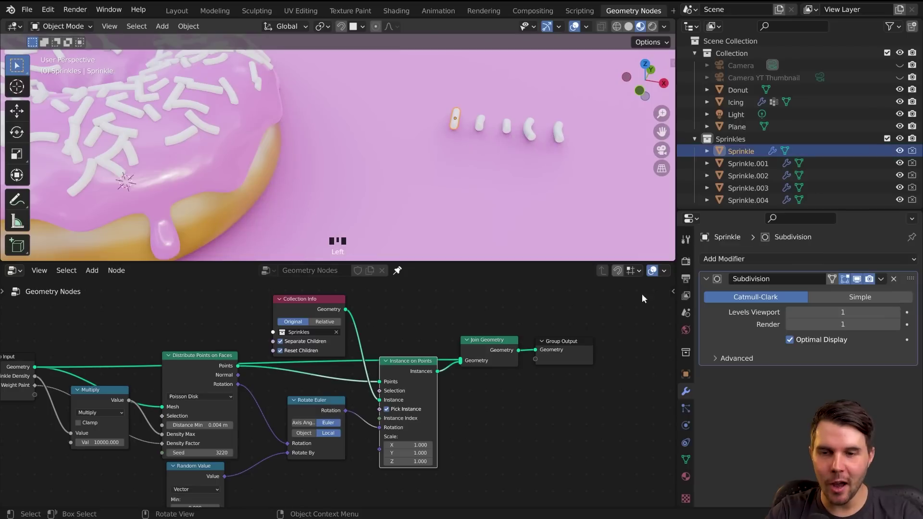
left_click(685, 476)
left_click(777, 310)
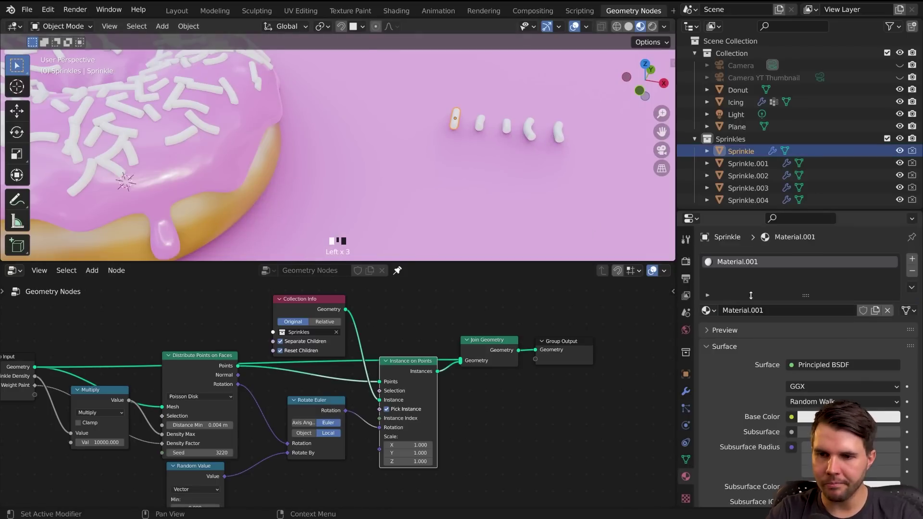
left_click(816, 417)
left_click_drag(829, 308, 830, 312)
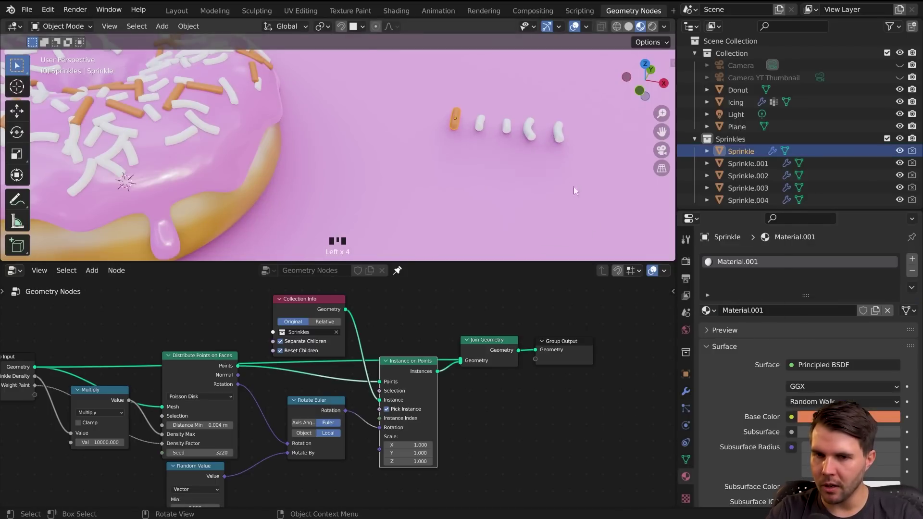
Give Sprinkle.001 a new white material and the bent Sprinkle.003 a new material with a blue base color.
left_click(481, 121)
left_click(823, 310)
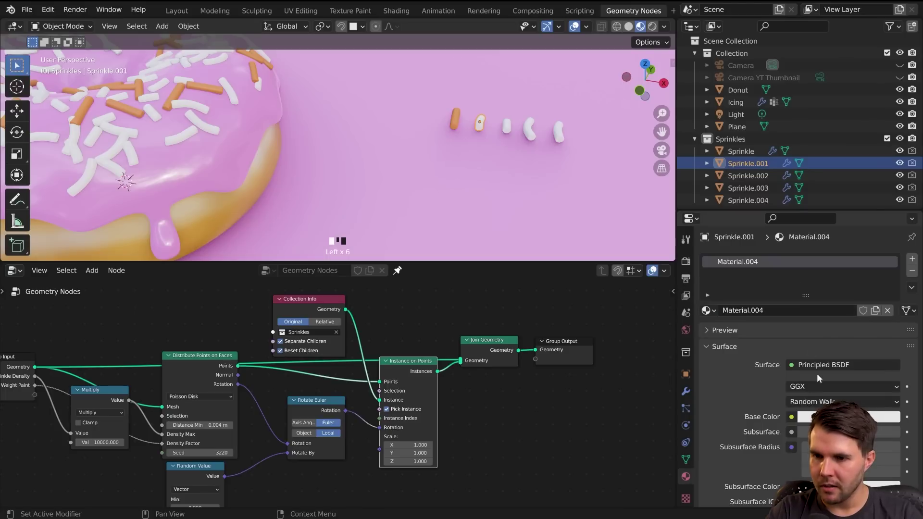
left_click(530, 129)
left_click(821, 310)
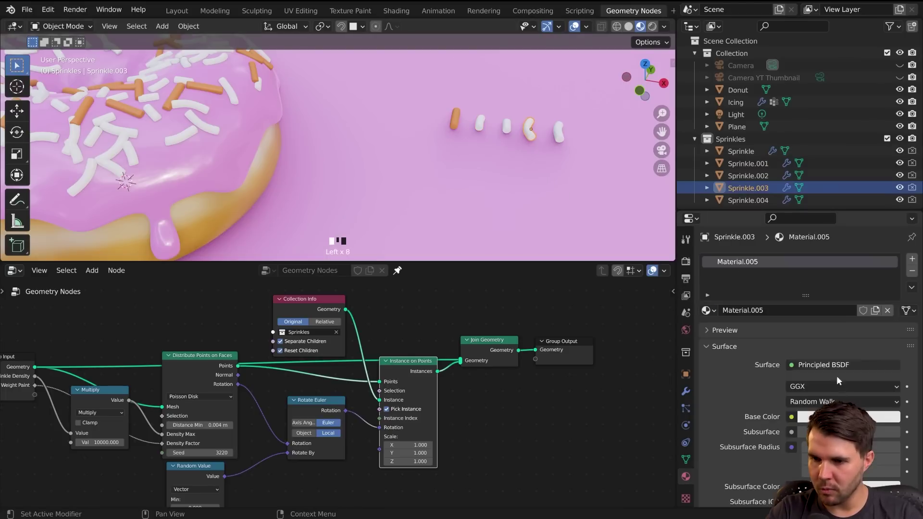
left_click(814, 417)
left_click_drag(837, 284, 852, 260)
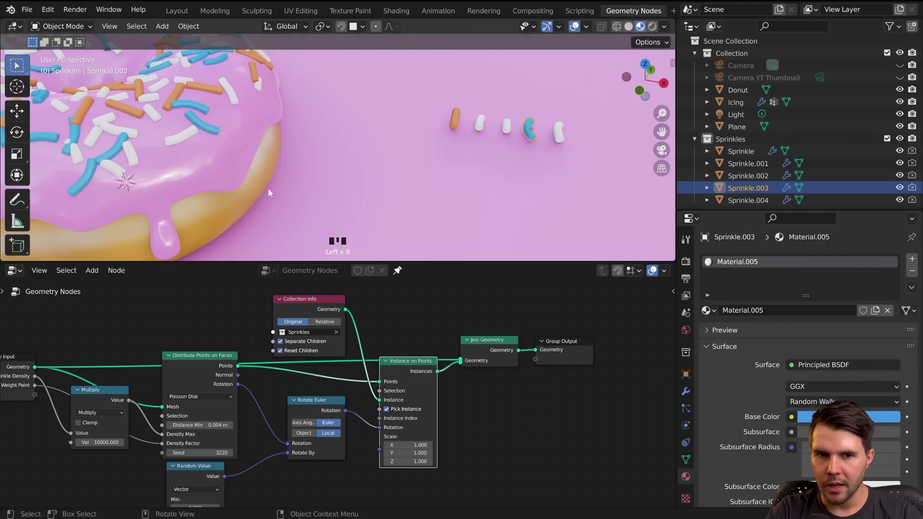
Deselect everything and examine the colored sprinkles on the donut up close.
scroll(260, 178, "down", 3)
key("alt+a")
scroll(230, 144, "up", 8)
middle_click_drag(377, 155, 305, 140)
scroll(375, 153, "down", 6)
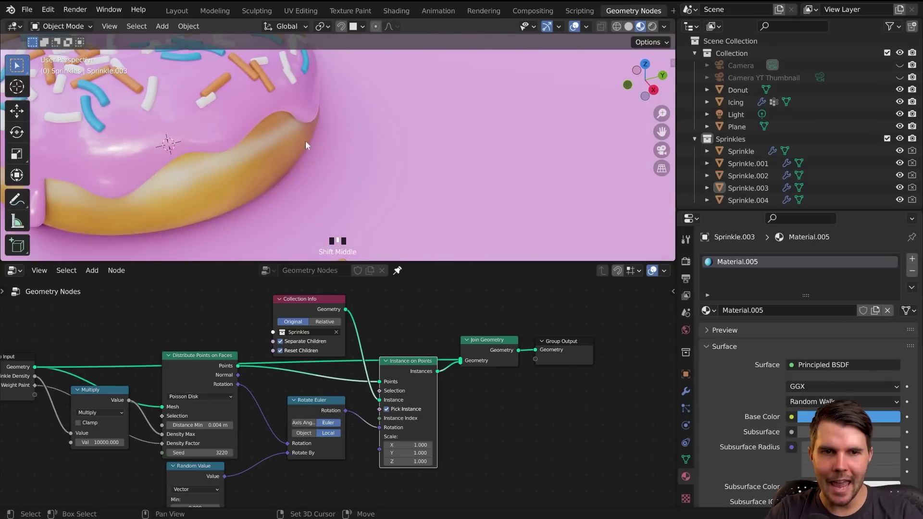
Examine the colored sprinkles on the donut and the source sprinkles beside it from several angles.
middle_click_drag(424, 164, 358, 167, "shift")
scroll(460, 167, "down", 5)
scroll(306, 210, "up", 7)
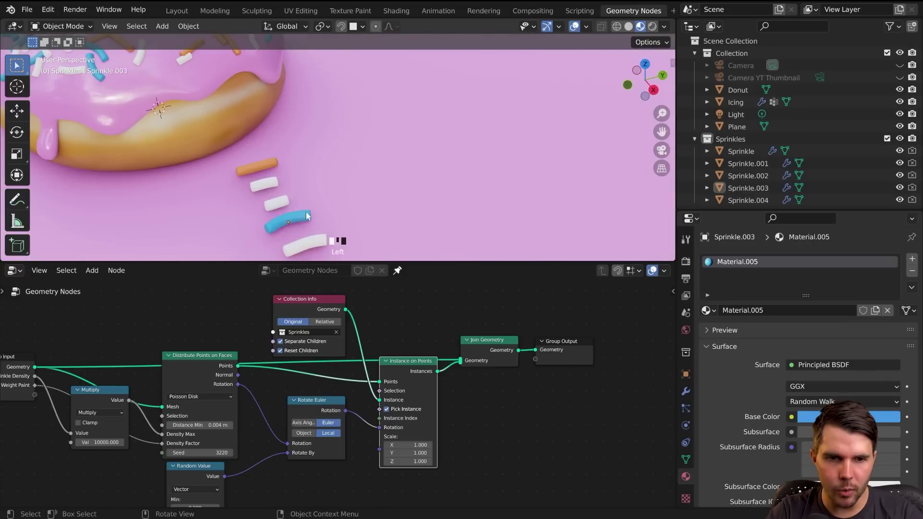
left_click(309, 214)
key("KP_Decimal")
middle_click_drag(212, 160, 327, 123)
scroll(293, 153, "down", 8)
mouse_move(293, 153)
middle_mouse_down()
mouse_move(198, 159)
mouse_move(426, 132)
mouse_move(298, 161)
middle_mouse_up()
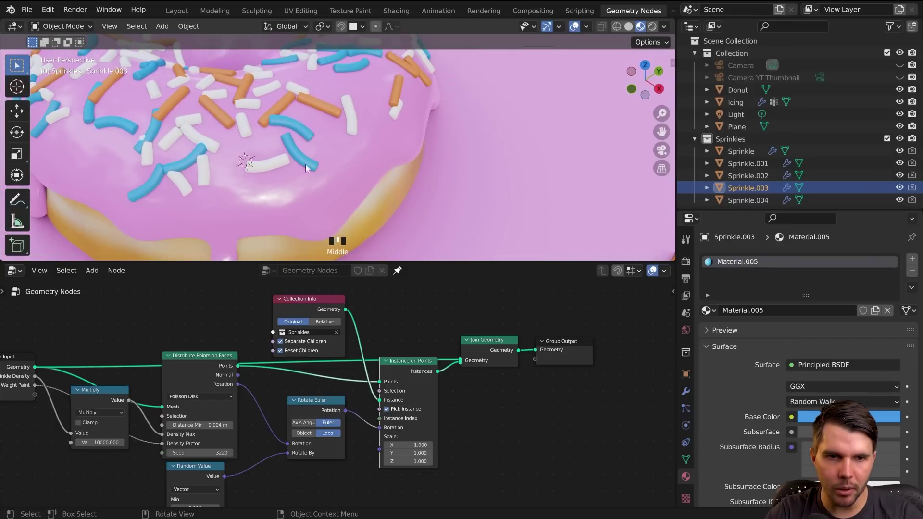
scroll(309, 160, "down", 4)
middle_click_drag(306, 155, 418, 173)
scroll(352, 181, "up", 2)
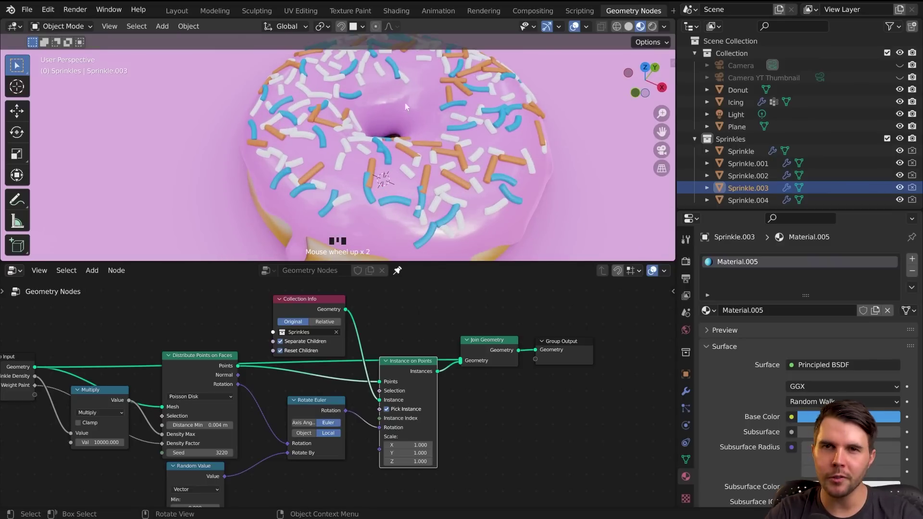
scroll(468, 151, "down", 1)
middle_click_drag(452, 153, 463, 172, "shift")
scroll(281, 122, "up", 2)
scroll(463, 172, "down", 2)
middle_click_drag(638, 201, 514, 168, "shift")
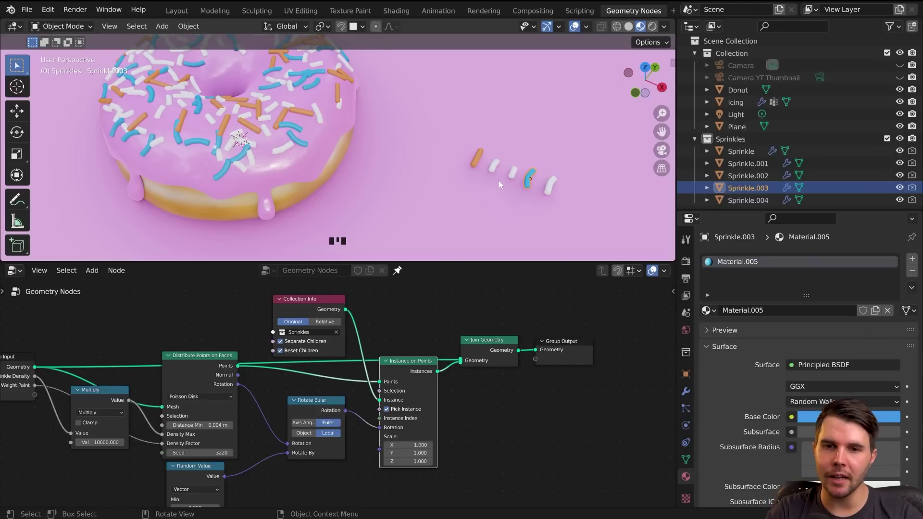
Unlink the blue material from the bent sprinkle, Sprinkle.003.
left_click(475, 157)
left_click(495, 168)
left_click(513, 172)
left_click(530, 178)
left_click(887, 311)
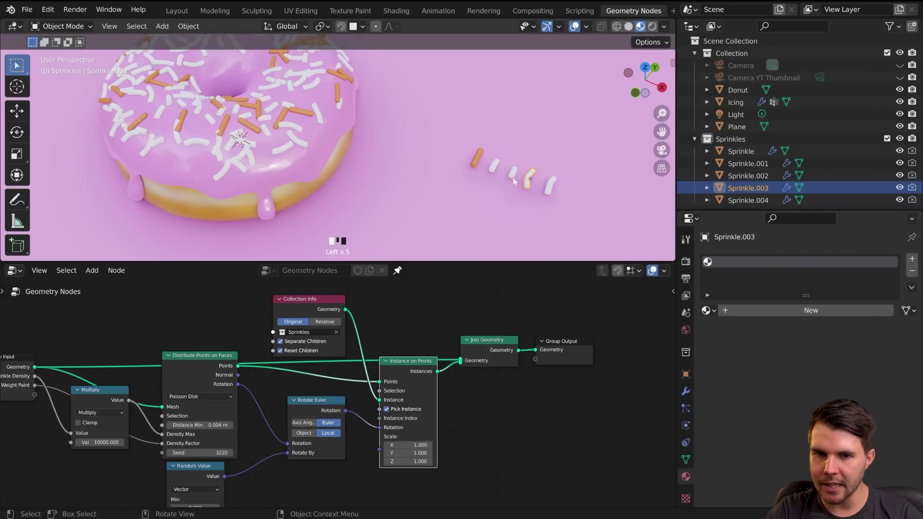
Rename the orange material on the straight sprinkle, Sprinkle, as Sprinkles.
left_click(740, 151)
double_click(756, 310)
type("Sprinkles")
key("Return")
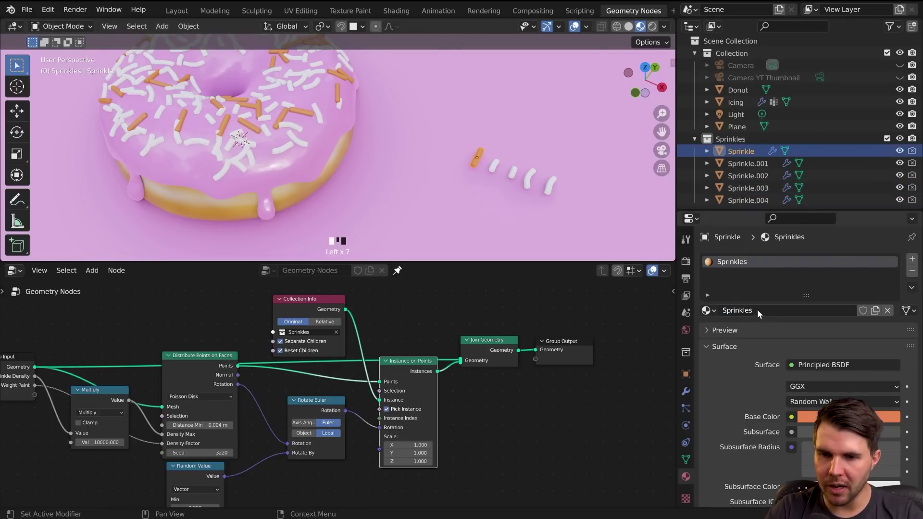
scroll(507, 185, "up", 5)
left_click(417, 176, "shift")
left_click(443, 181, "shift")
left_click(458, 188, "shift")
left_click(482, 196, "shift")
left_click(404, 159, "shift")
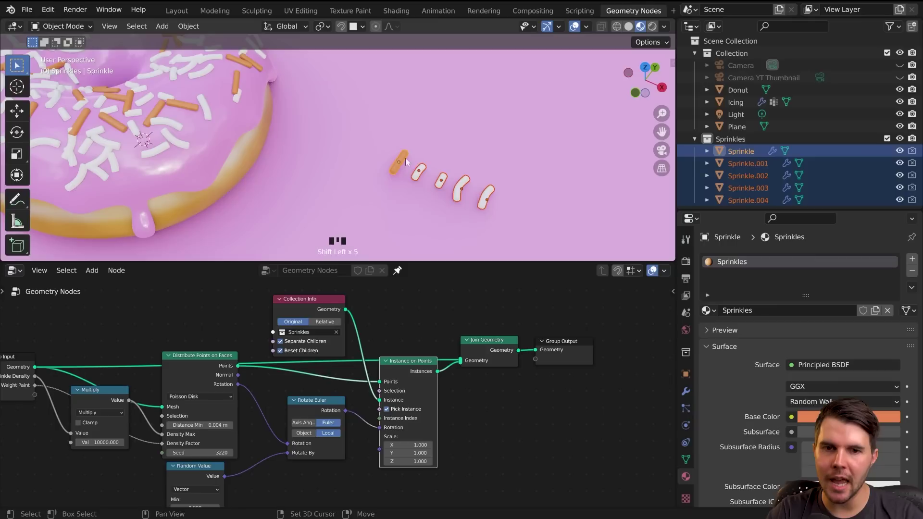
Assign the existing Sprinkles material to Sprinkle.001 and Sprinkle.002.
left_click(417, 168)
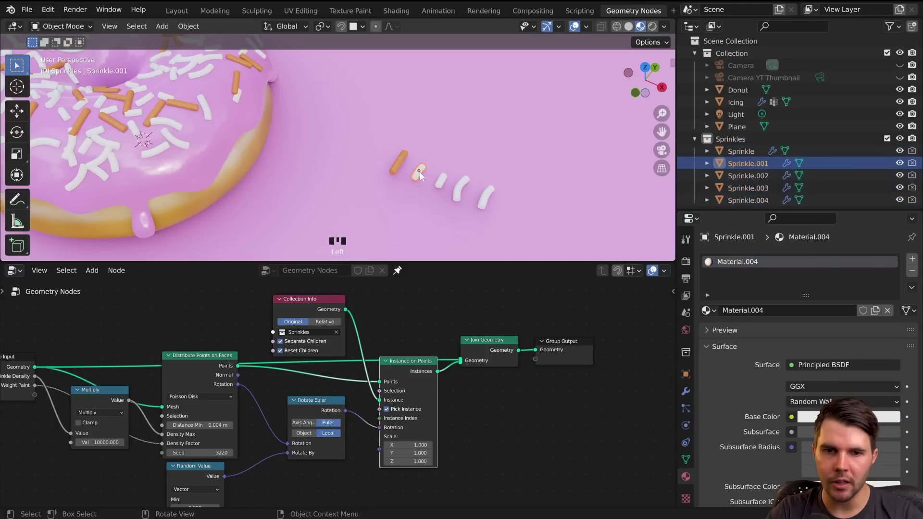
left_click(706, 310)
left_click(730, 388)
left_click(448, 189)
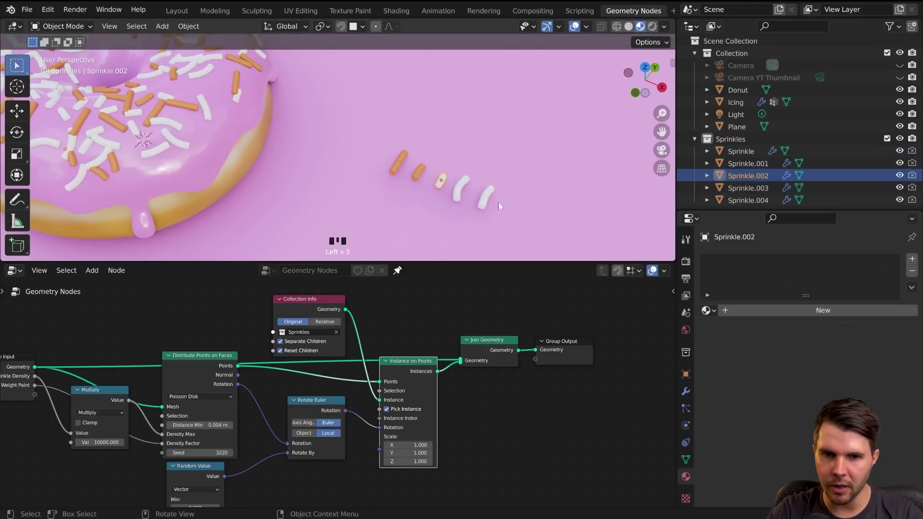
left_click(706, 310)
left_click(730, 388)
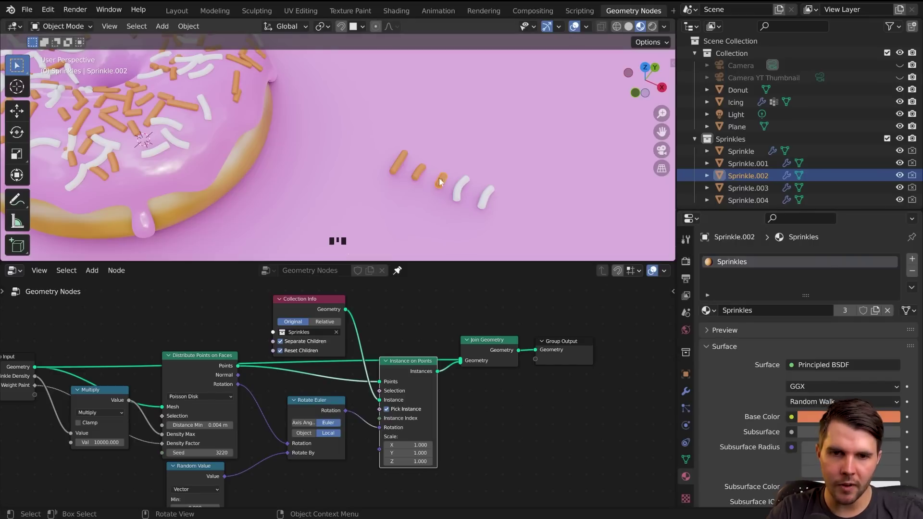
Link the material of Sprinkle.001 to Sprinkle.002, Sprinkle.003 and Sprinkle.004, and deselect everything.
left_click(459, 192, "shift")
left_click(486, 197, "shift")
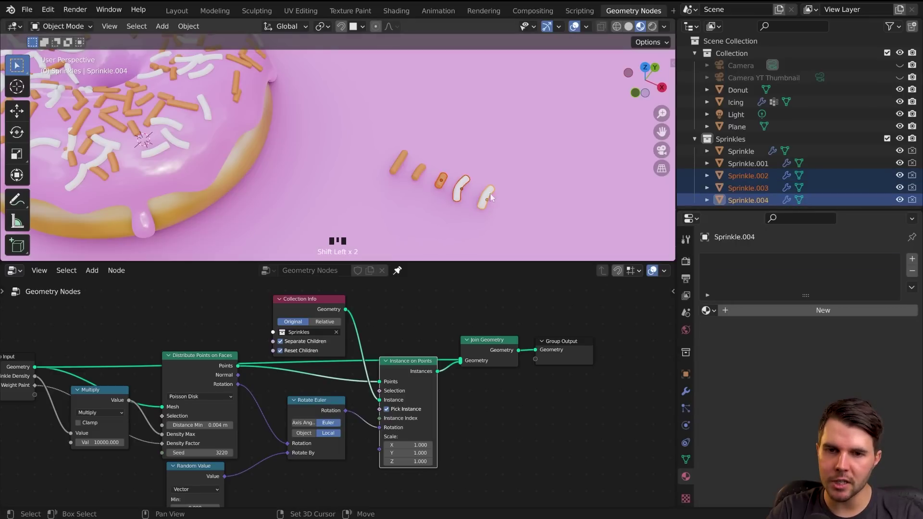
left_click(422, 173, "shift")
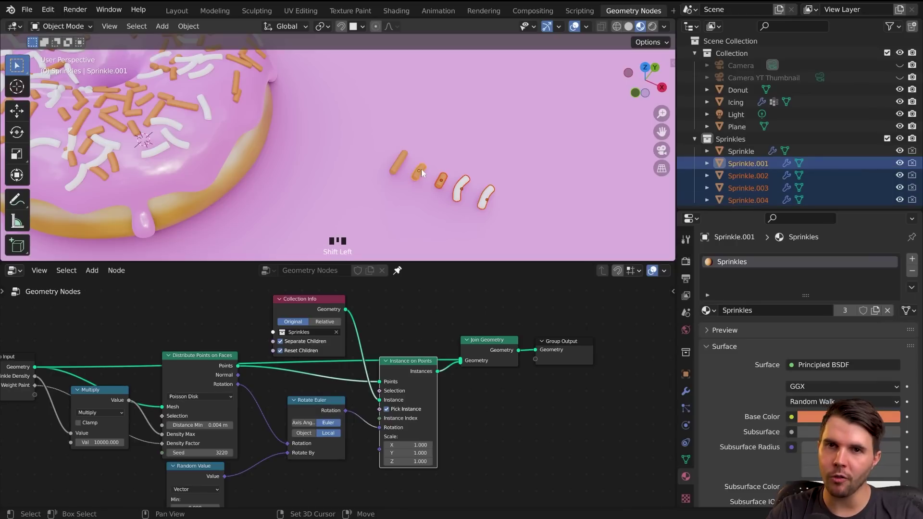
key("ctrl+l")
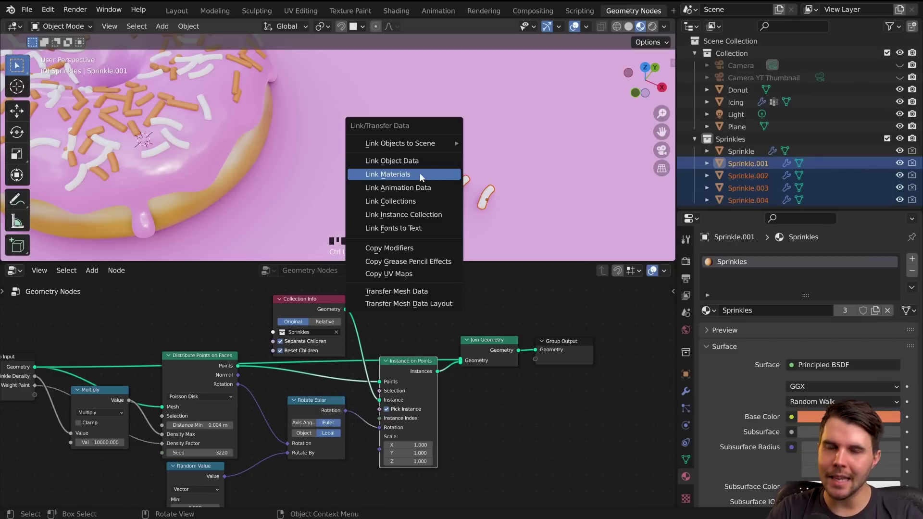
left_click(420, 172)
key("alt+a")
middle_click_drag(419, 174, 485, 145)
scroll(620, 171, "down", 3)
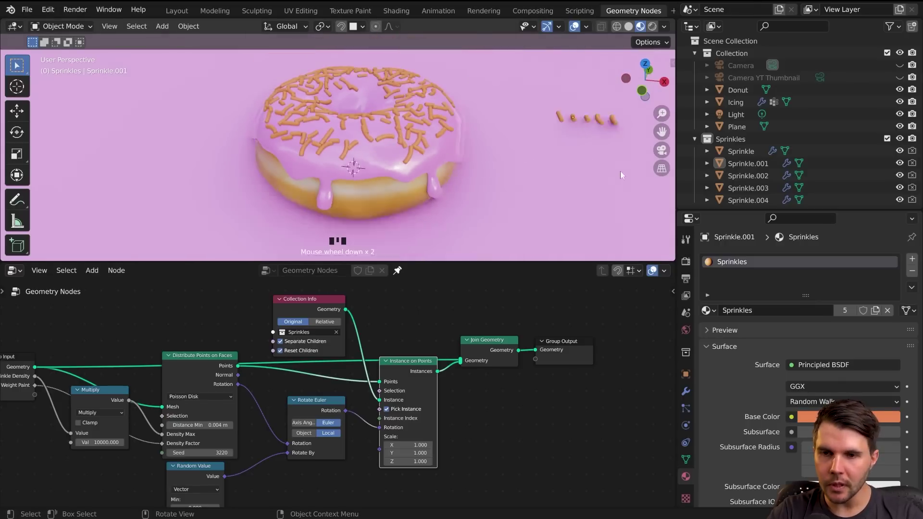
Switch to the Shading workspace and change the Sprinkles material's base color to a paler, pinkish orange.
left_click(387, 10)
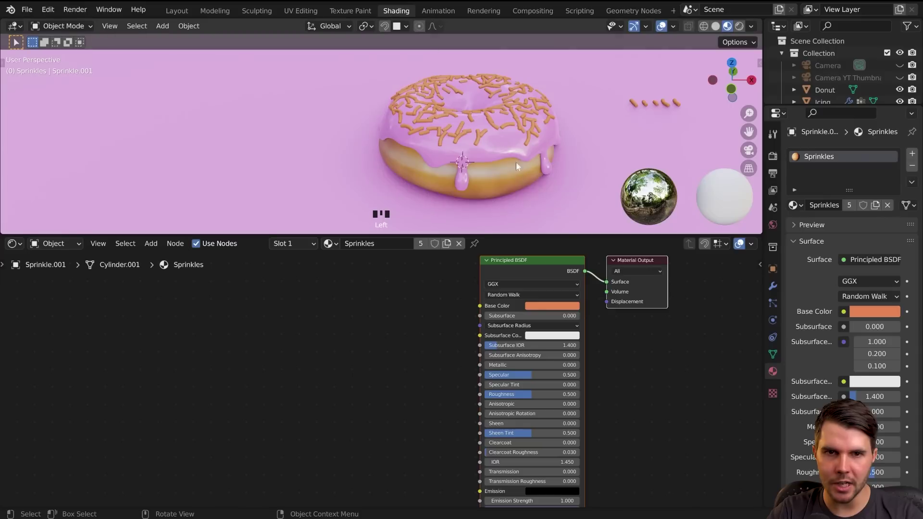
scroll(416, 150, "up", 3)
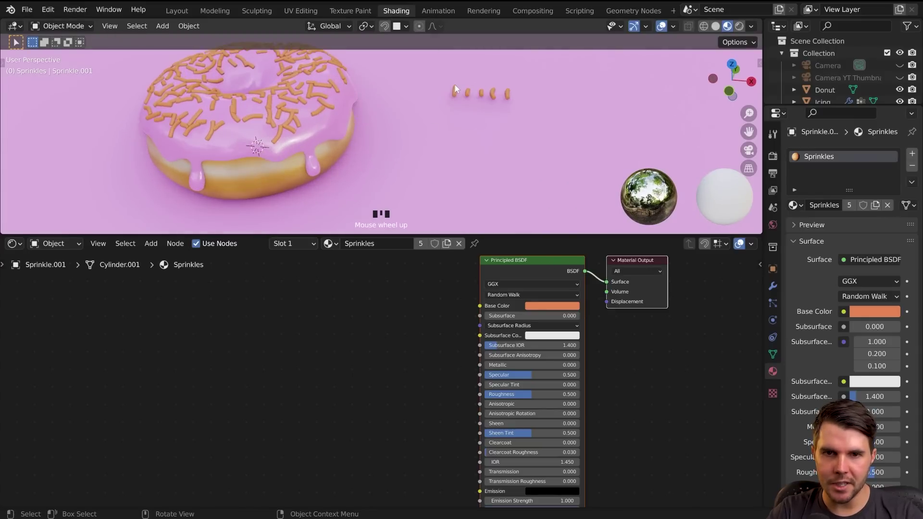
left_click(455, 86)
left_click(543, 305)
mouse_move(565, 230)
left_mouse_down()
mouse_move(573, 202)
mouse_move(539, 212)
mouse_move(558, 227)
left_mouse_up()
scroll(402, 319, "up", 1)
middle_click_drag(421, 323, 370, 353)
scroll(389, 350, "up", 2)
left_click_drag(435, 346, 419, 344)
left_click_drag(356, 347, 360, 343)
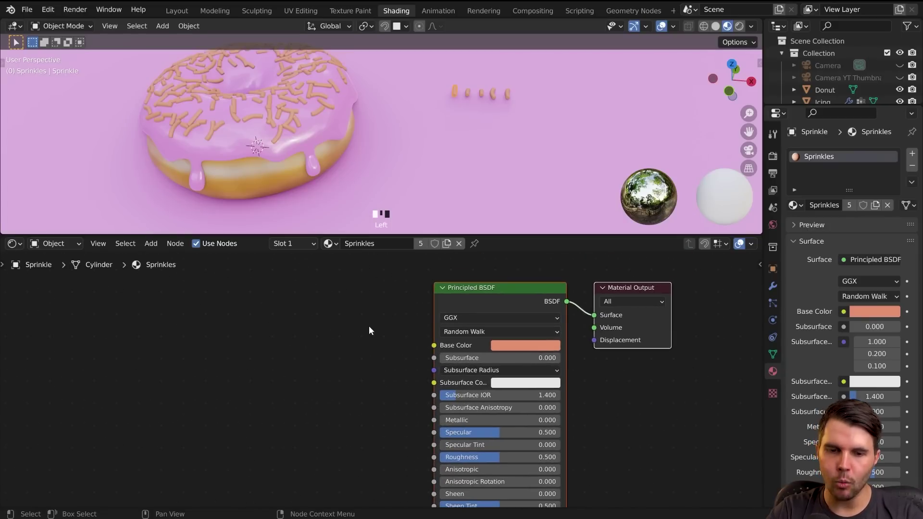
Add an Object Info node to the Sprinkles material and place it in front of the Principled BSDF node.
middle_click_drag(305, 139, 354, 175)
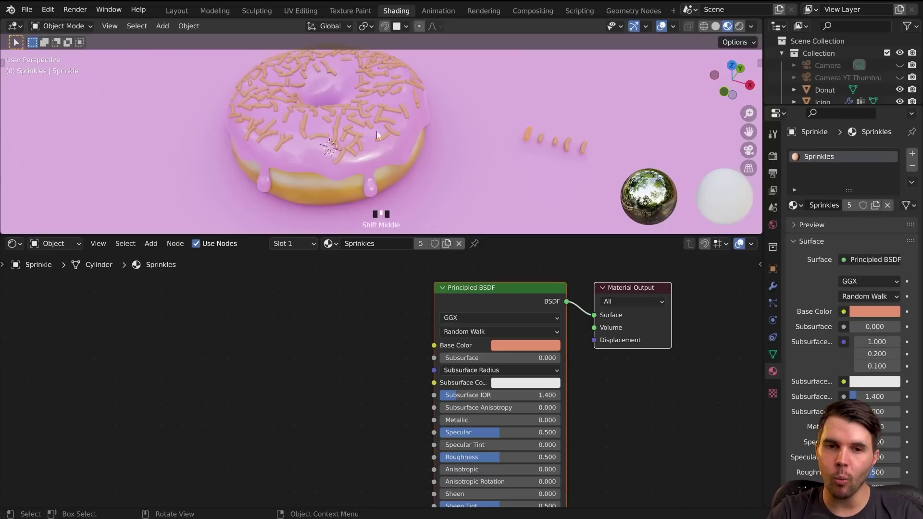
scroll(377, 128, "up", 1)
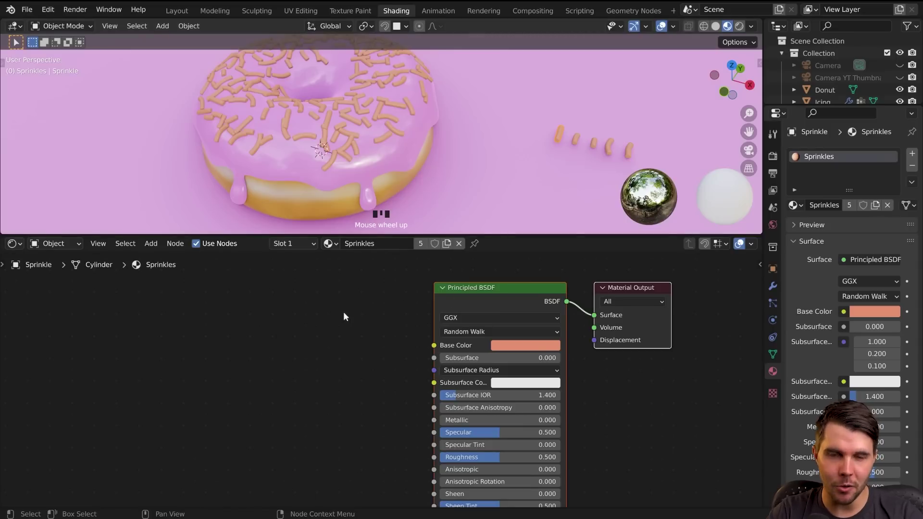
scroll(363, 308, "up", 1)
key("shift+a")
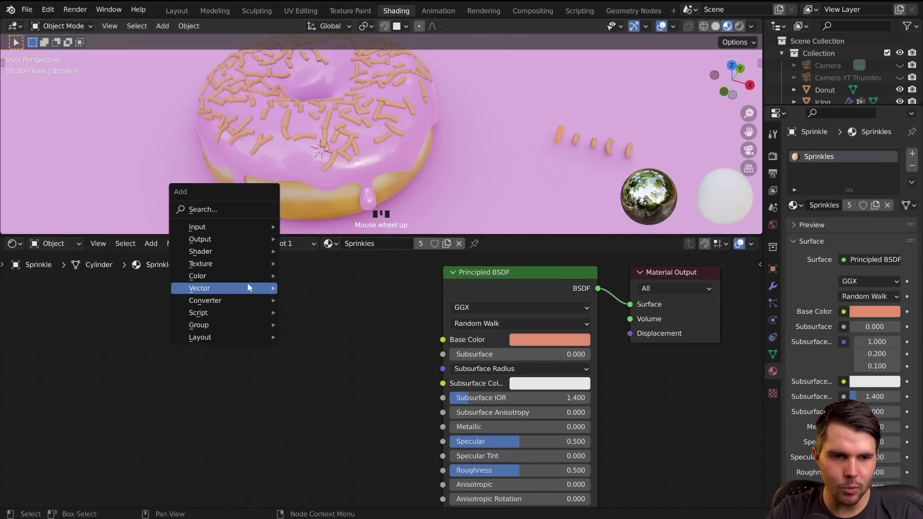
mouse_move(230, 229)
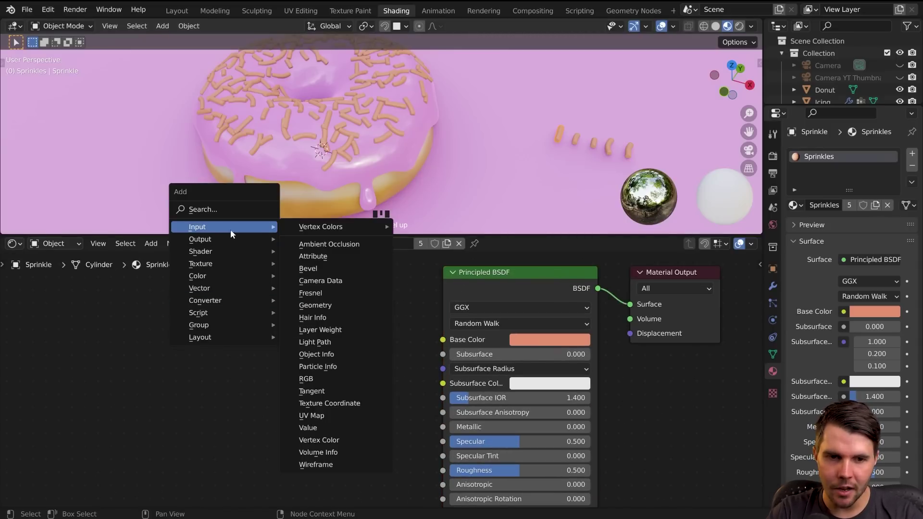
left_click(344, 356)
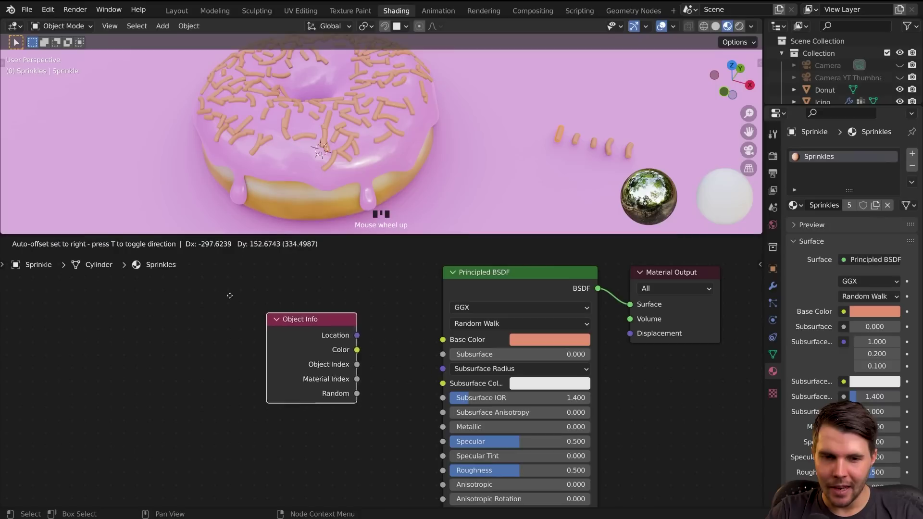
left_click(172, 298)
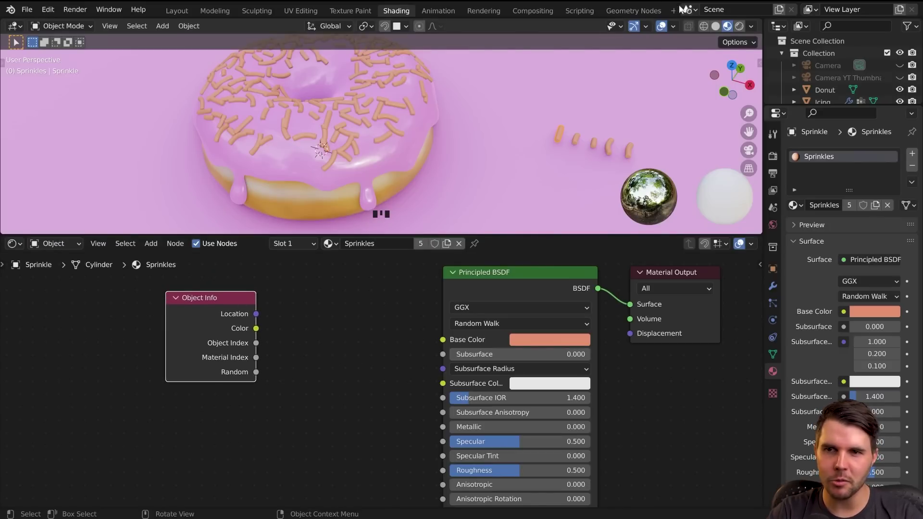
Look over the icing's instancing setup in the Geometry Nodes workspace and return to the Shading workspace.
left_click(634, 10)
scroll(332, 404, "up", 5)
left_click_drag(358, 355, 359, 354)
left_click(396, 10)
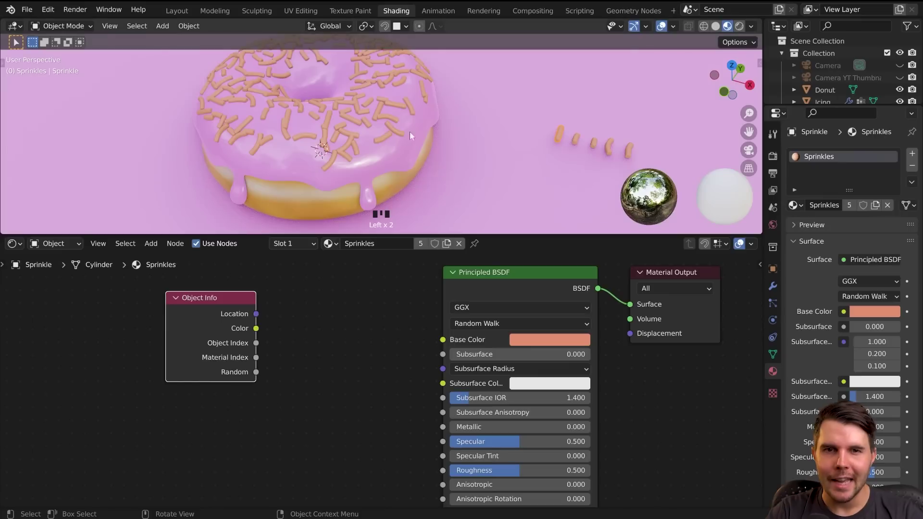
Reposition the Object Info node and connect its Random output to the Principled BSDF's Base Color.
middle_click_drag(341, 331, 351, 347)
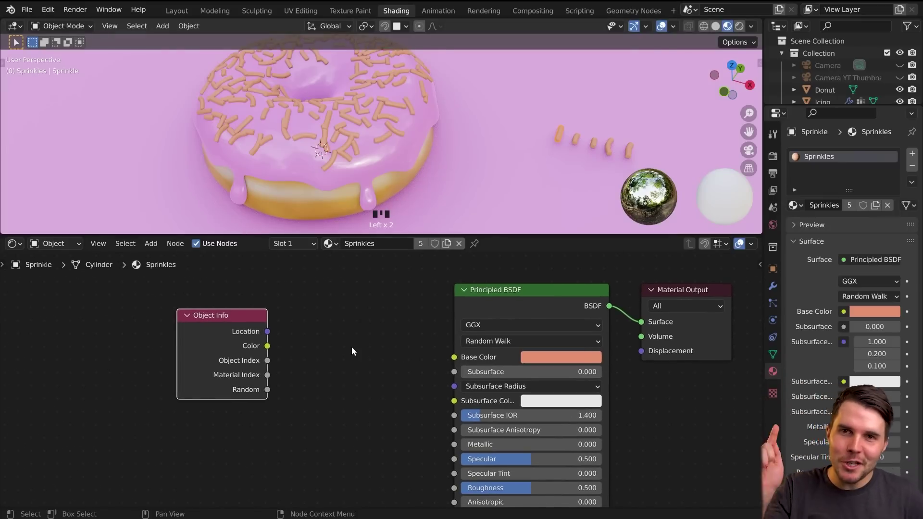
left_click_drag(229, 343, 237, 327)
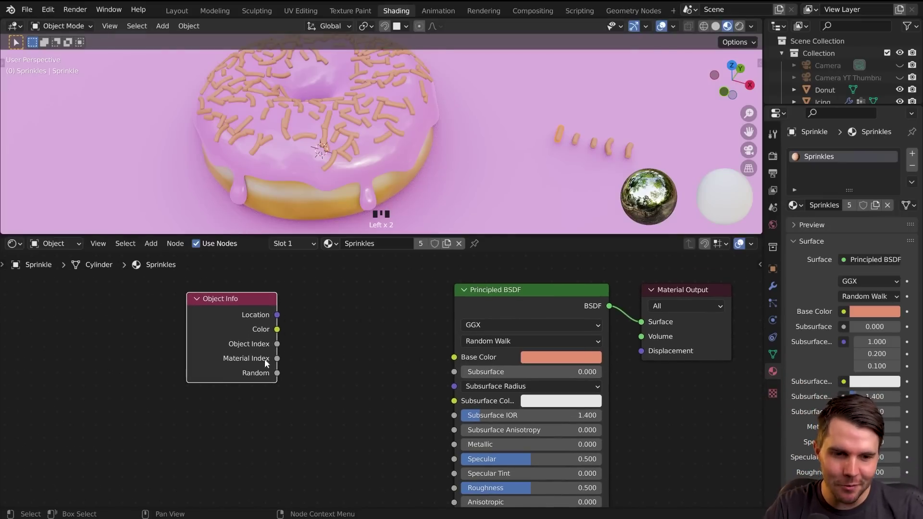
mouse_move(277, 373)
left_mouse_down()
mouse_move(303, 376)
mouse_move(283, 371)
left_mouse_up()
left_click_drag(199, 326, 182, 330)
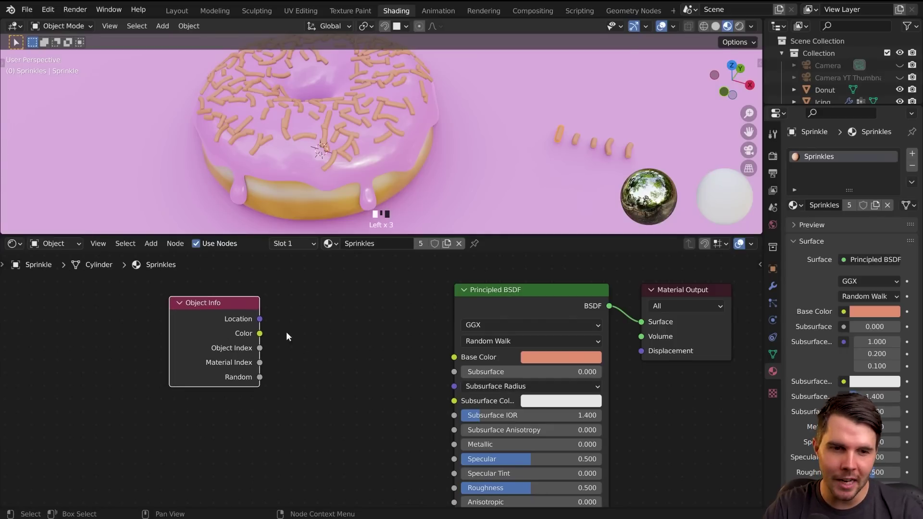
left_click_drag(259, 377, 454, 357)
Inspect the shading variation of the sprinkles on the donut up close and hide the viewport gizmos.
middle_click_drag(473, 160, 434, 170, "shift")
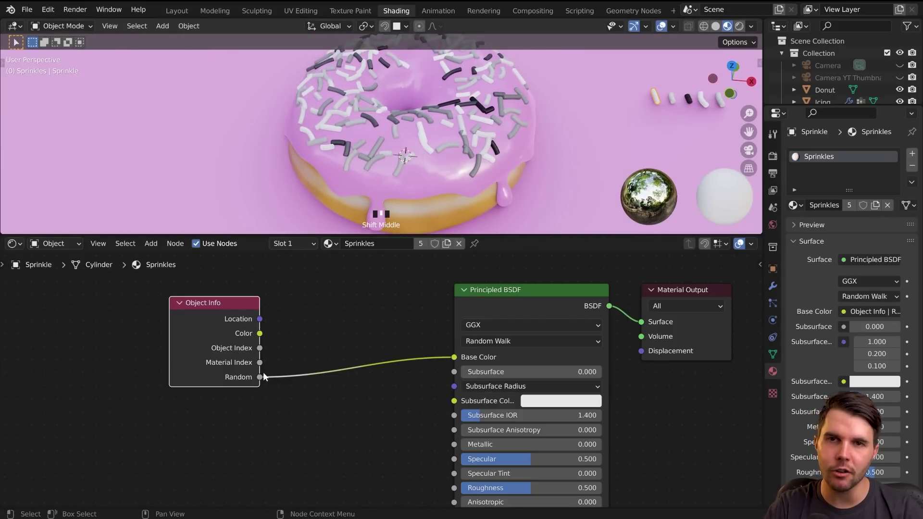
scroll(432, 130, "up", 2)
middle_click_drag(433, 127, 408, 143)
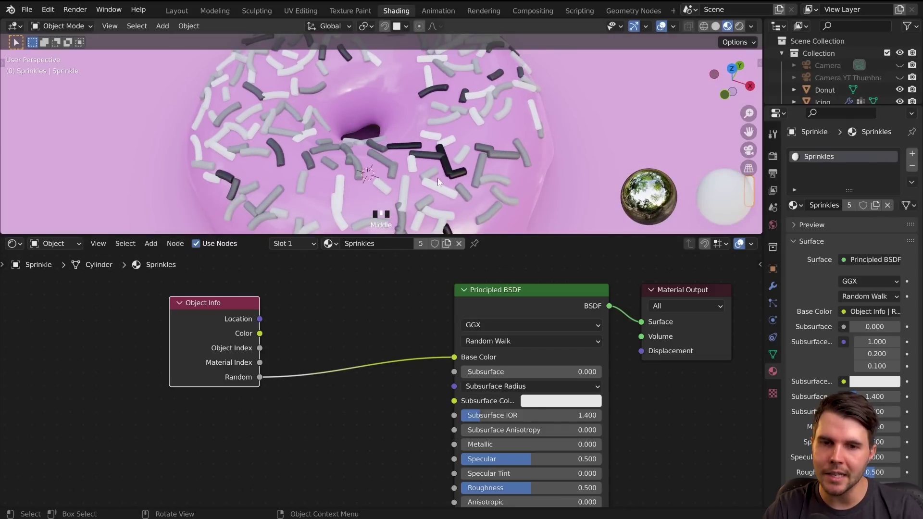
middle_click_drag(436, 190, 460, 129)
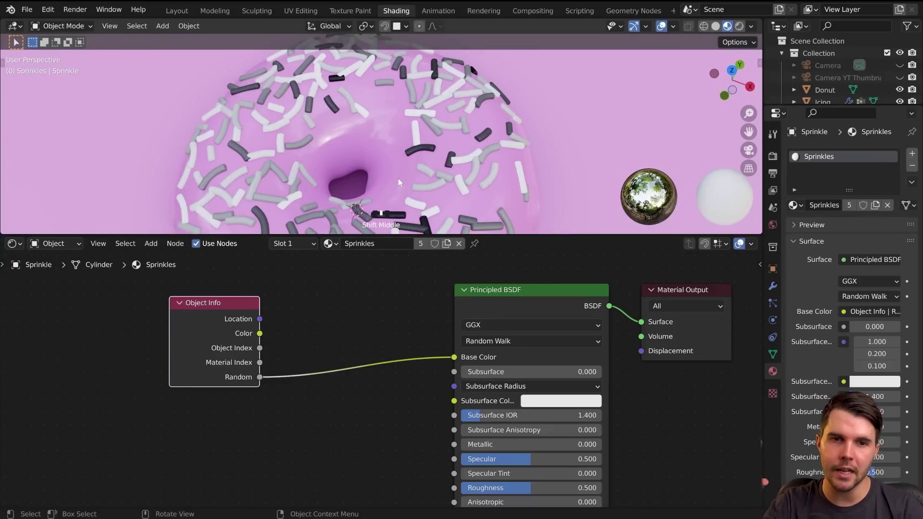
scroll(492, 194, "down", 3)
middle_click_drag(490, 192, 519, 116, "shift")
left_click(633, 26)
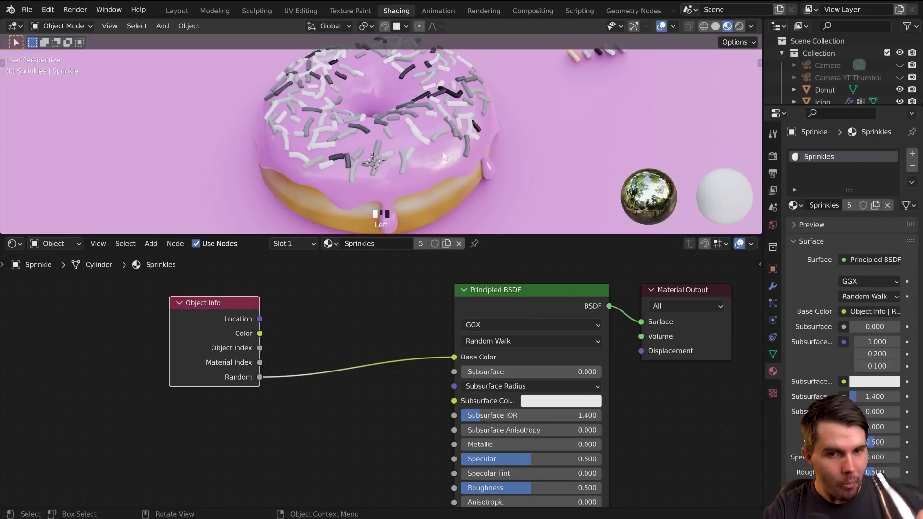
Try darkening the icing material's base color and subsurface color to near black.
left_click(822, 101)
left_click(869, 313)
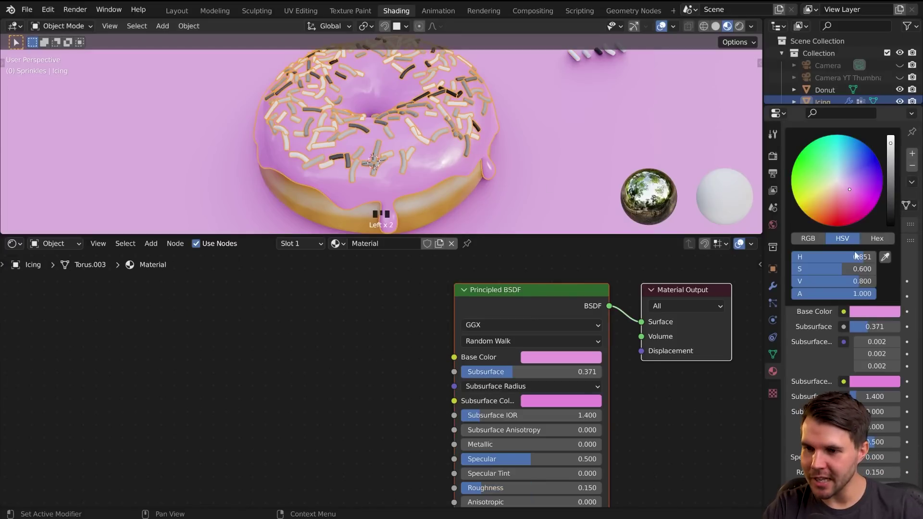
left_click_drag(852, 273, 758, 280)
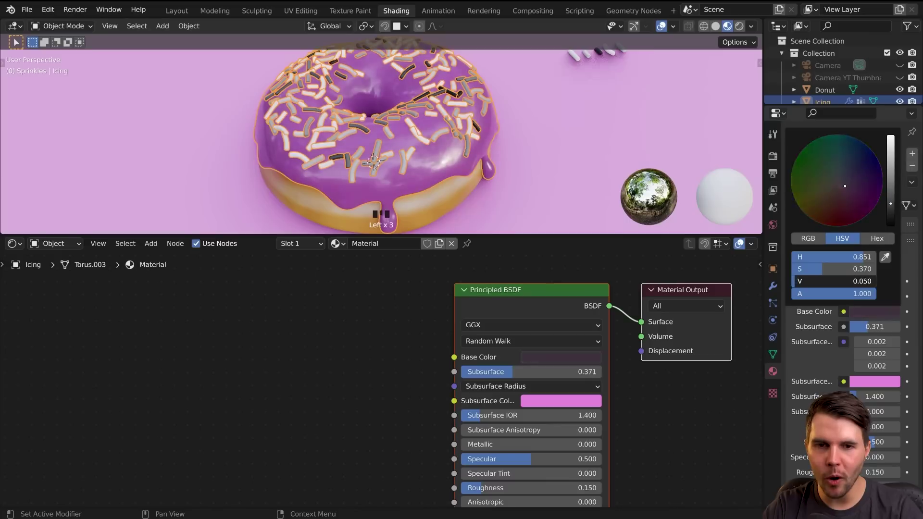
left_click(865, 381)
left_click_drag(848, 350, 788, 352)
scroll(413, 146, "down", 3)
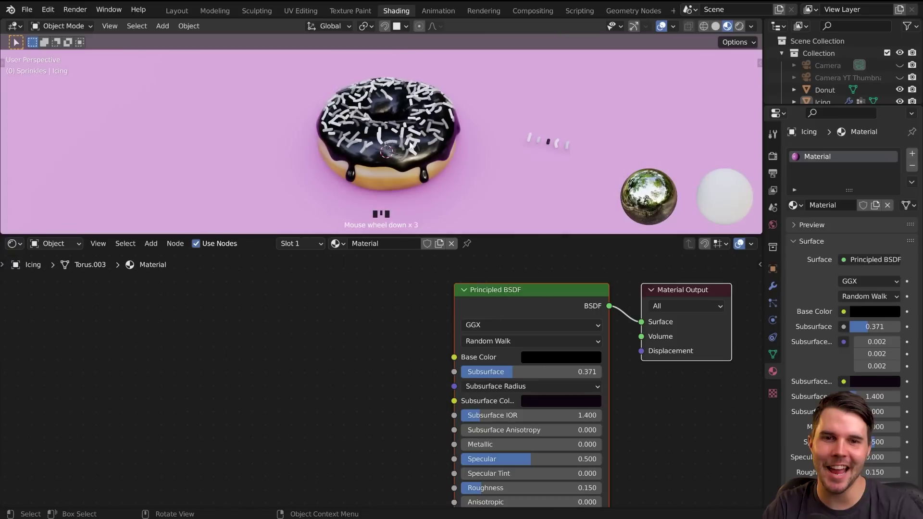
Undo the dark color changes on the icing material.
key("ctrl+z")
key("ctrl+z")
key("ctrl+z")
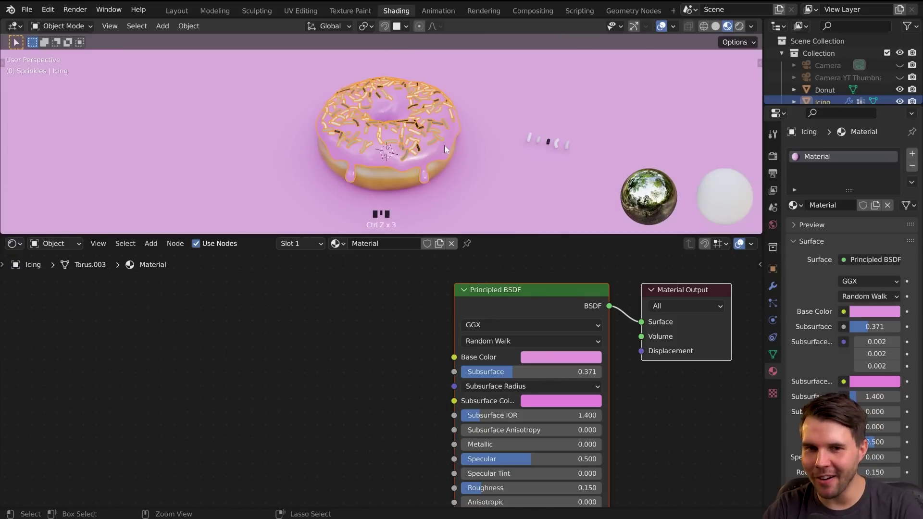
Select the first loose sprinkle beside the donut and move its Object Info node farther from the Principled BSDF.
scroll(447, 144, "up", 2)
key("alt+a")
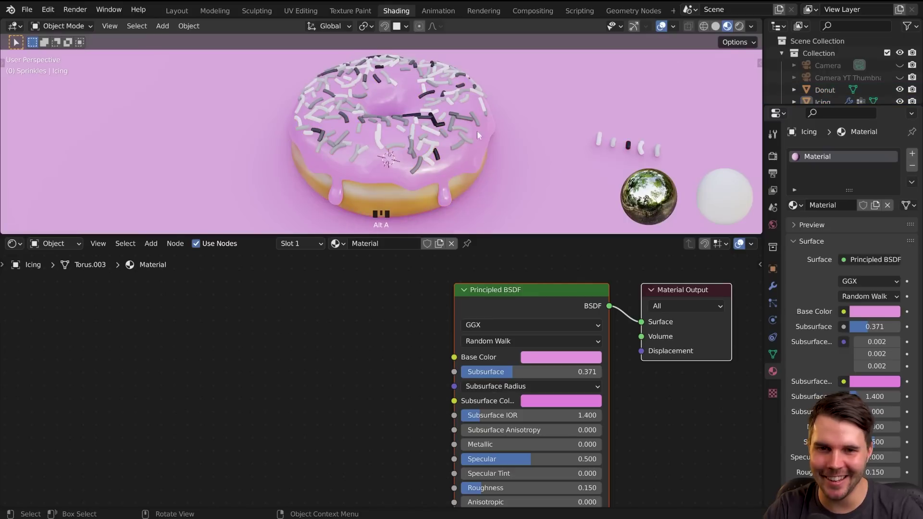
left_click(600, 139)
middle_click_drag(399, 333, 458, 332)
left_click_drag(260, 329, 220, 328)
left_click(329, 311)
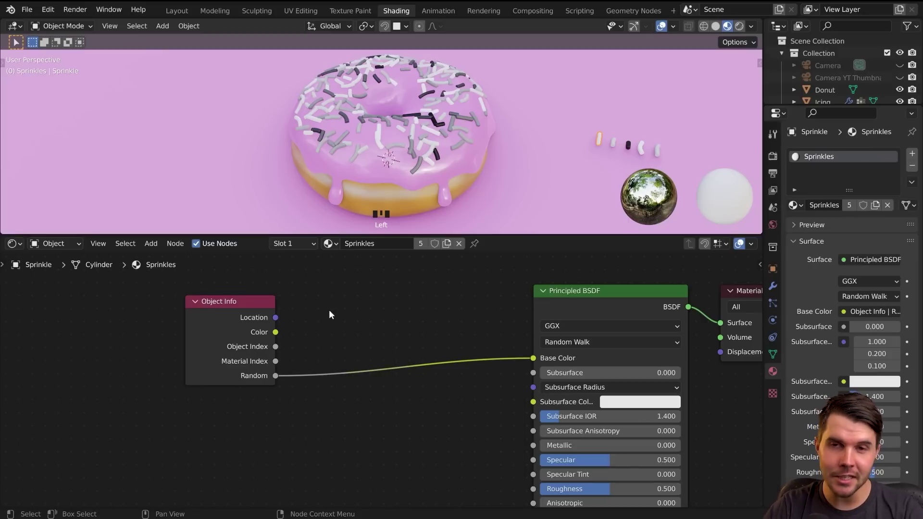
Insert a ColorRamp converter node between the Object Info's Random output and the Principled BSDF's Base Color.
key("shift+a")
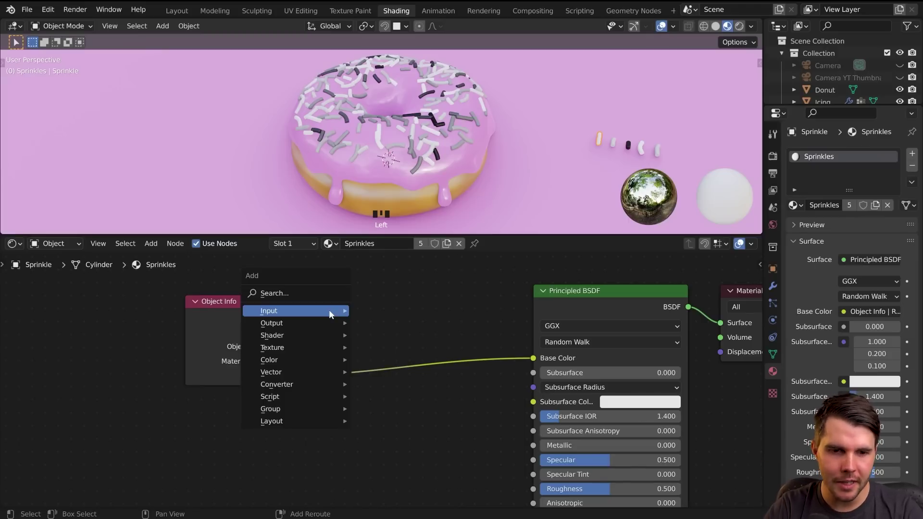
mouse_move(330, 315)
mouse_move(298, 381)
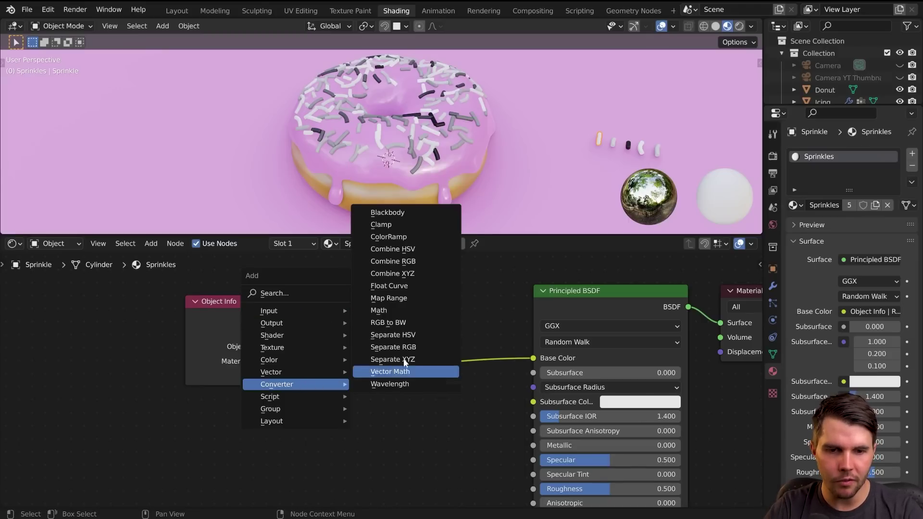
left_click(410, 240)
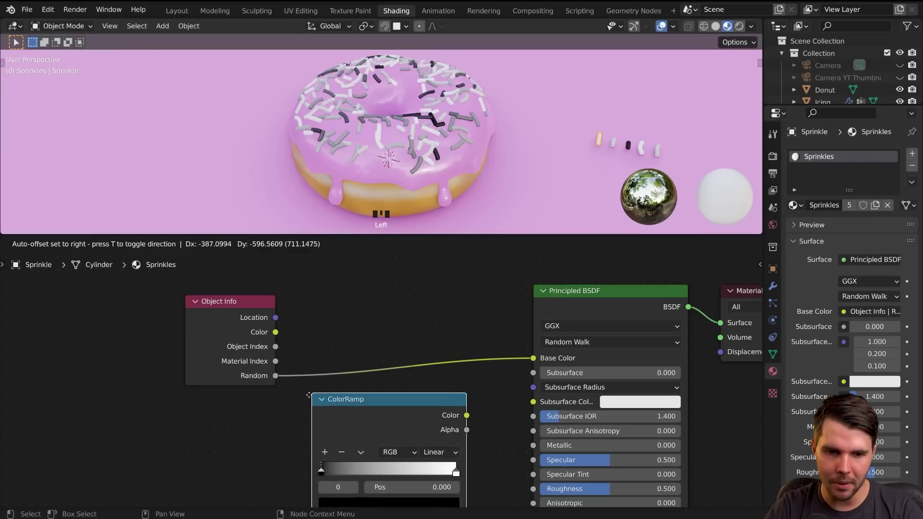
left_click(340, 299)
left_click(230, 340)
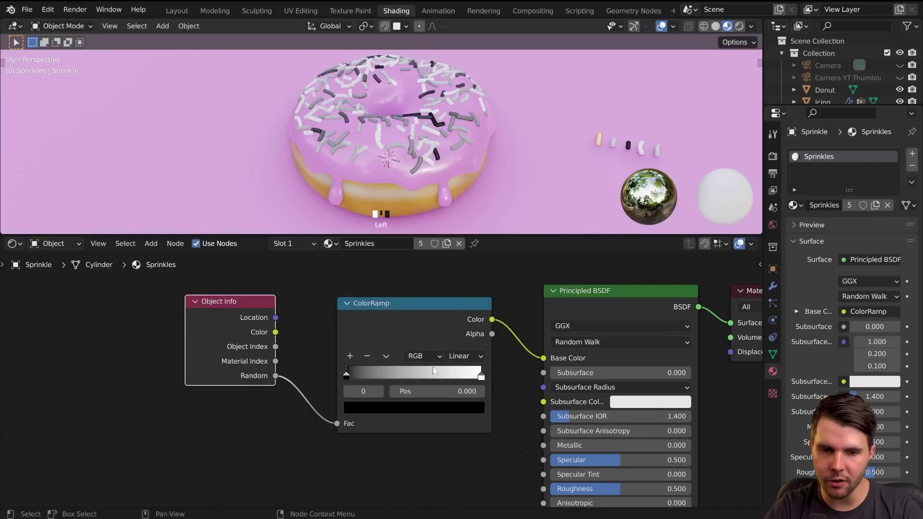
Try sliding the ColorRamp's black and white stops along the gradient.
mouse_move(348, 374)
left_mouse_down()
mouse_move(365, 370)
mouse_move(349, 375)
left_mouse_up()
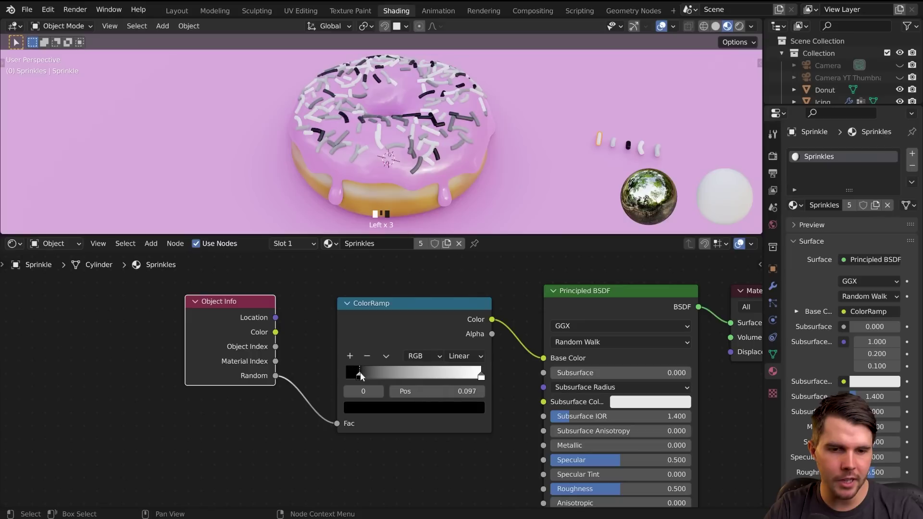
left_click(481, 376)
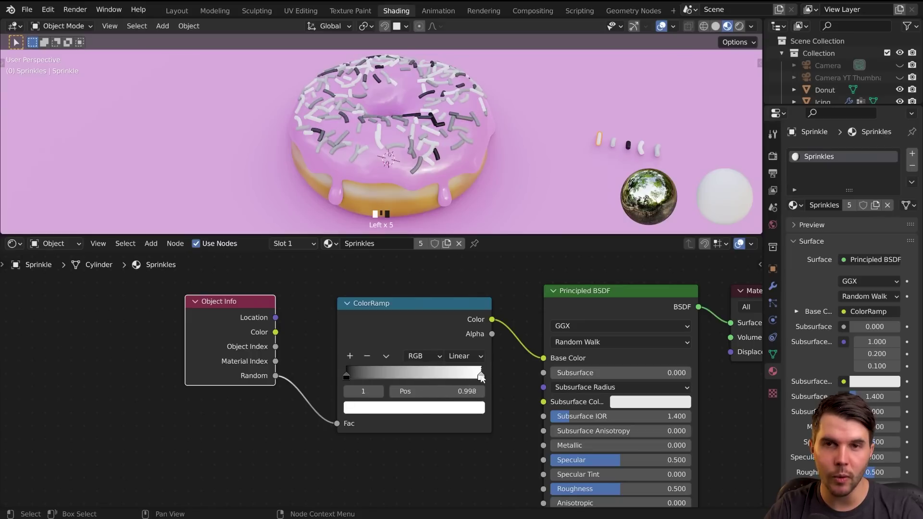
left_click_drag(481, 377, 502, 379)
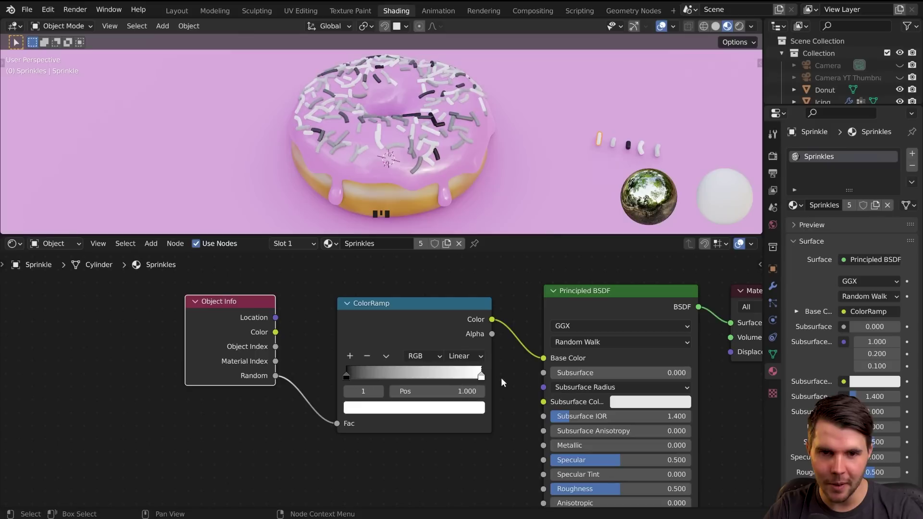
Color the ColorRamp's end stop crimson red and its start stop bright blue.
left_click(453, 415)
left_click(440, 411)
left_click(410, 310)
left_click(347, 375)
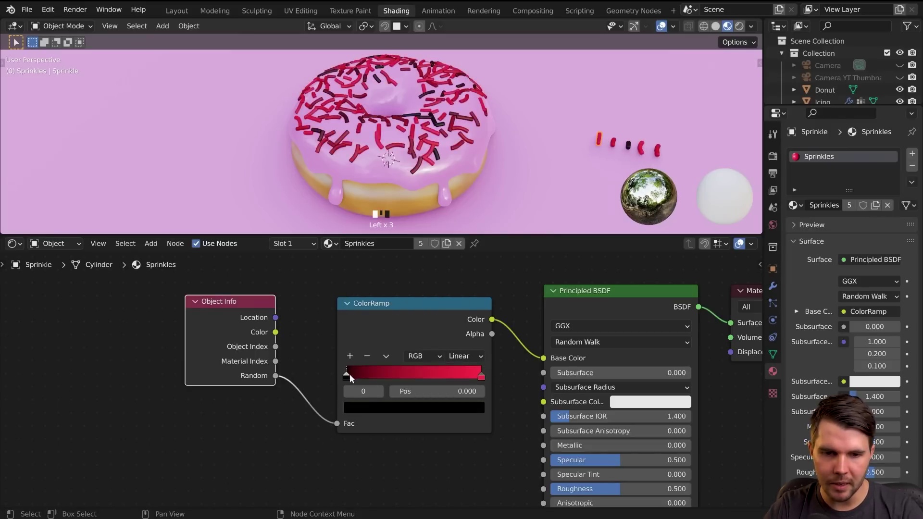
left_click(372, 408)
left_click_drag(455, 241, 456, 219)
left_click_drag(411, 257, 424, 247)
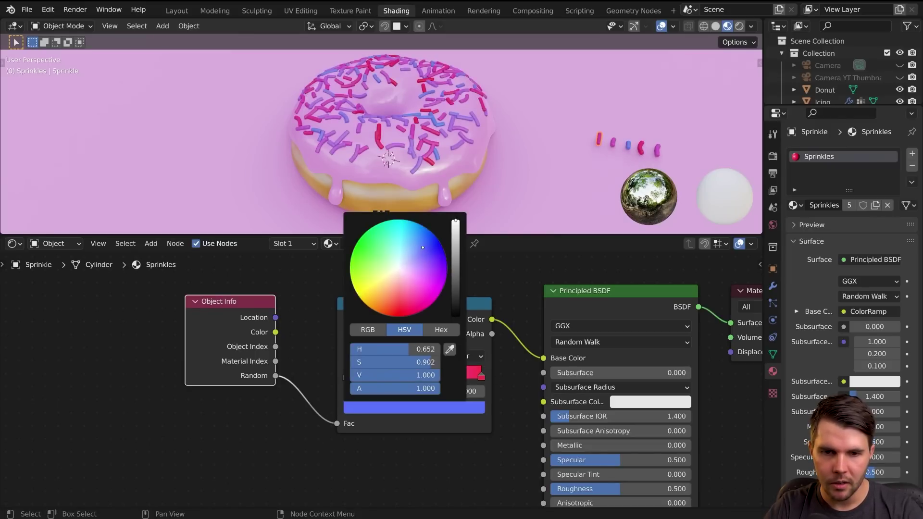
Examine the blended blue, purple and red sprinkle colors on the donut from several distances and angles.
middle_click_drag(441, 74, 362, 138)
scroll(445, 125, "up", 3)
scroll(461, 133, "down", 6)
scroll(387, 138, "down", 3)
scroll(363, 137, "up", 6)
scroll(373, 134, "down", 2)
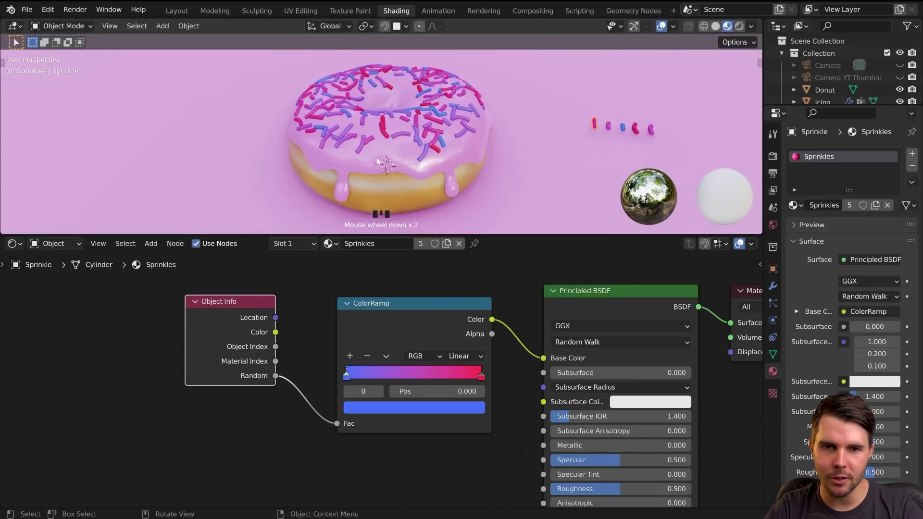
scroll(406, 162, "up", 2)
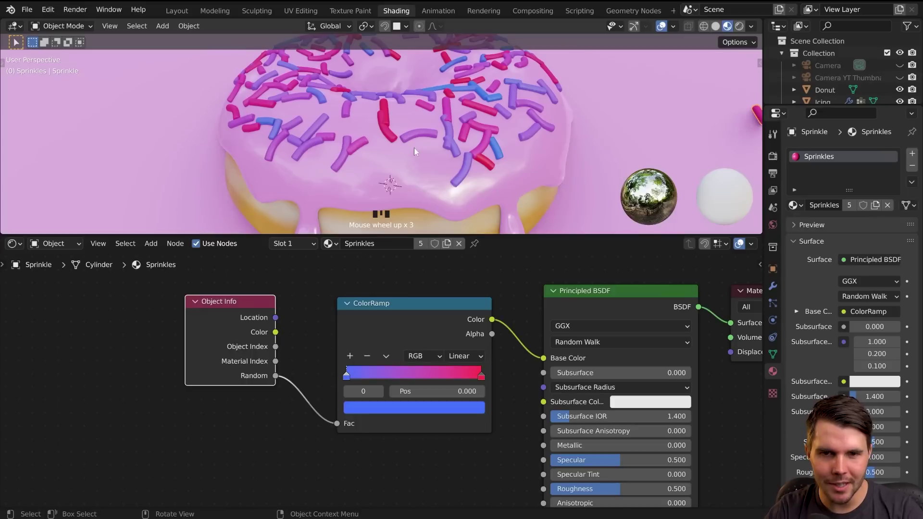
scroll(423, 154, "up", 2)
mouse_move(476, 160)
middle_mouse_down()
mouse_move(497, 154)
mouse_move(445, 131)
middle_mouse_up()
left_click_drag(426, 97, 438, 95)
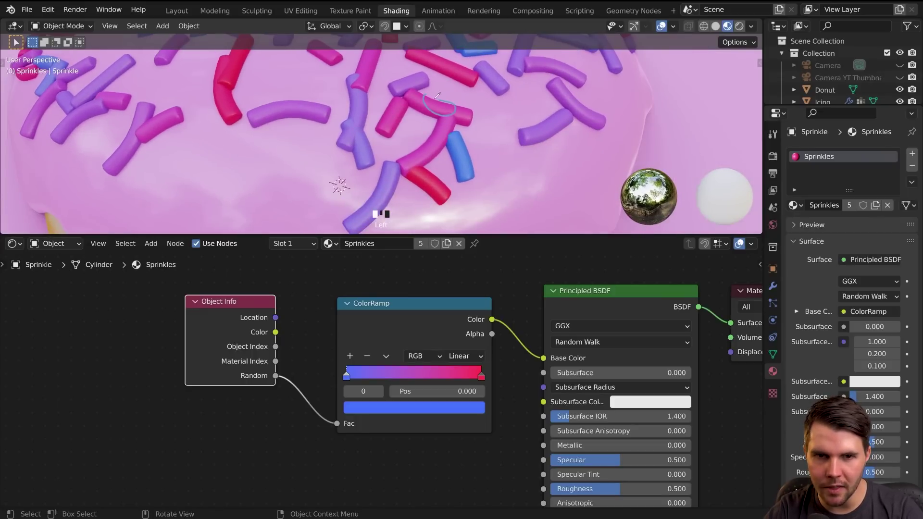
mouse_move(427, 100)
right_mouse_down()
mouse_move(444, 111)
mouse_move(447, 103)
mouse_move(445, 145)
mouse_move(398, 112)
right_mouse_up()
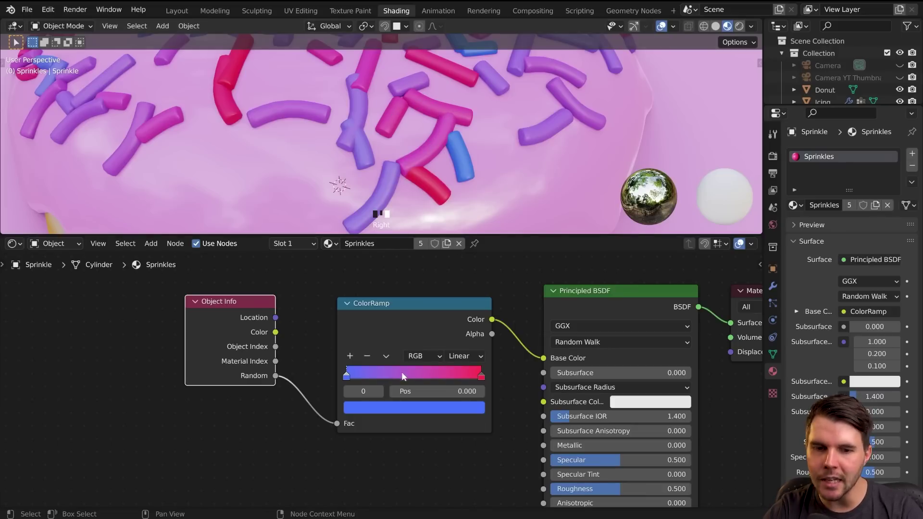
scroll(463, 149, "down", 5)
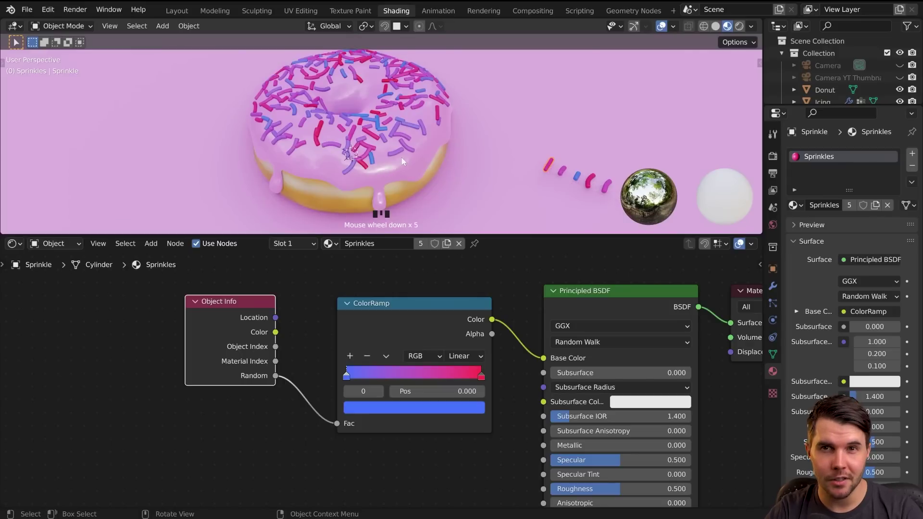
scroll(463, 150, "up", 4)
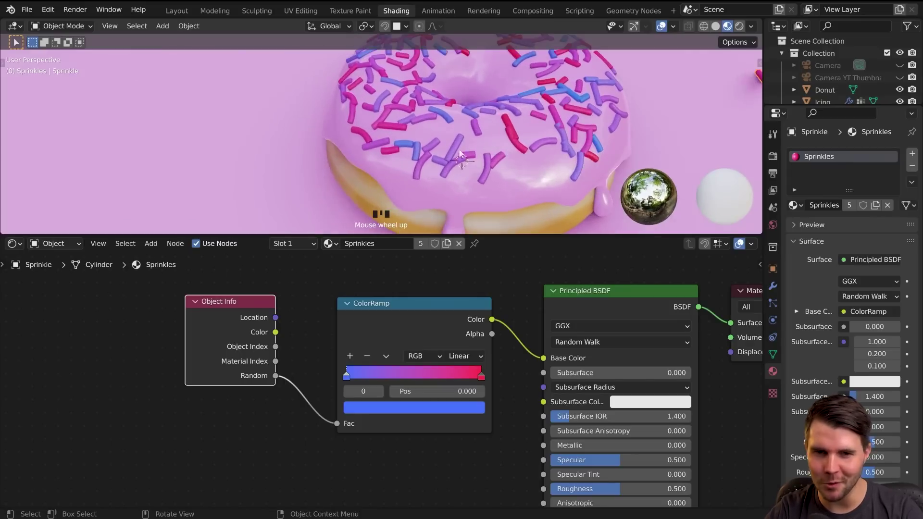
scroll(463, 150, "up", 2)
middle_click_drag(464, 150, 437, 144, "shift")
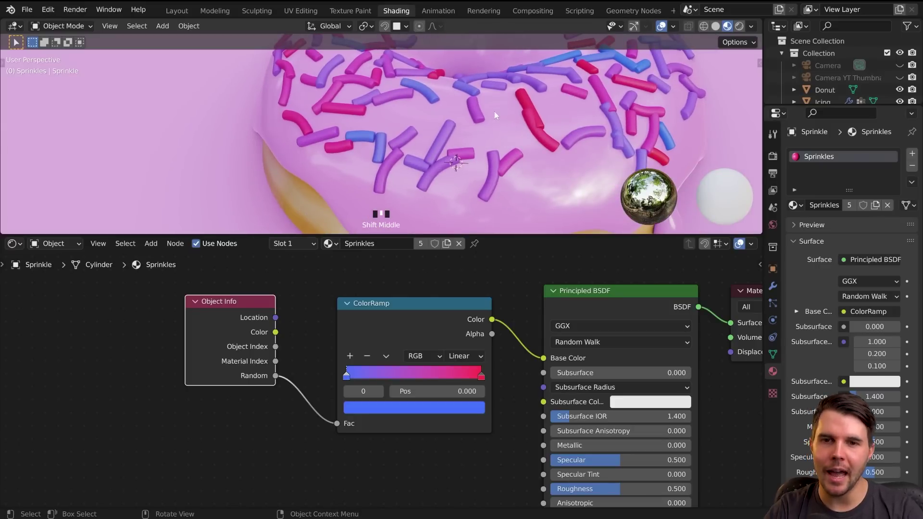
Switch to the donut reference image, examine the individual sprinkle colors up close, and return to Blender.
key("alt+Tab")
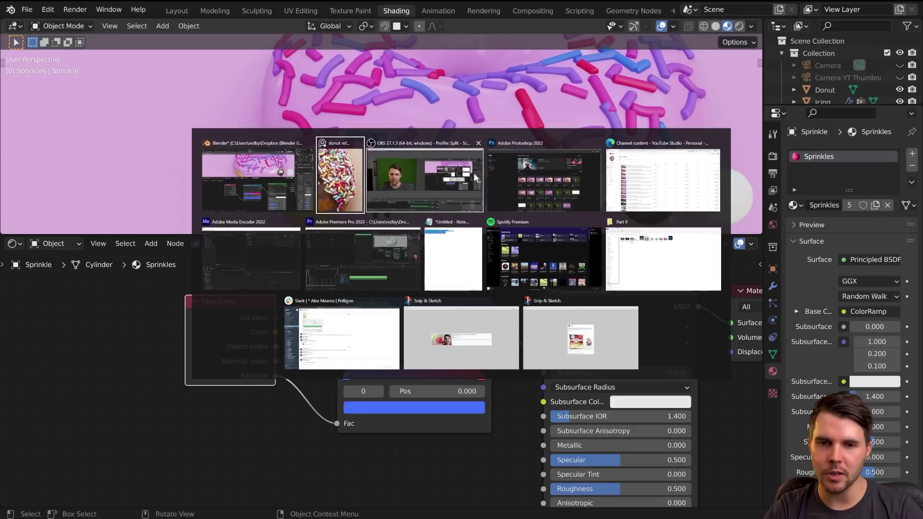
left_click(347, 189)
scroll(687, 220, "down", 3)
scroll(713, 190, "up", 4)
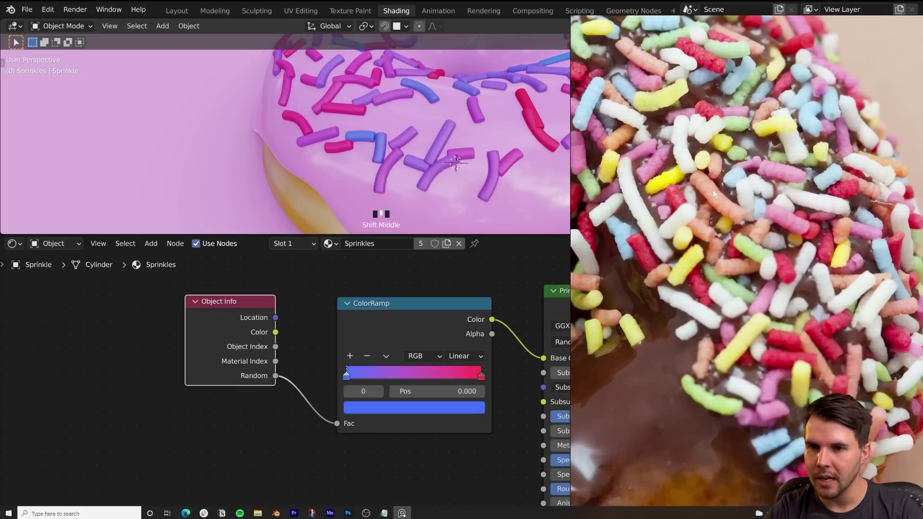
middle_click_drag(713, 190, 749, 212)
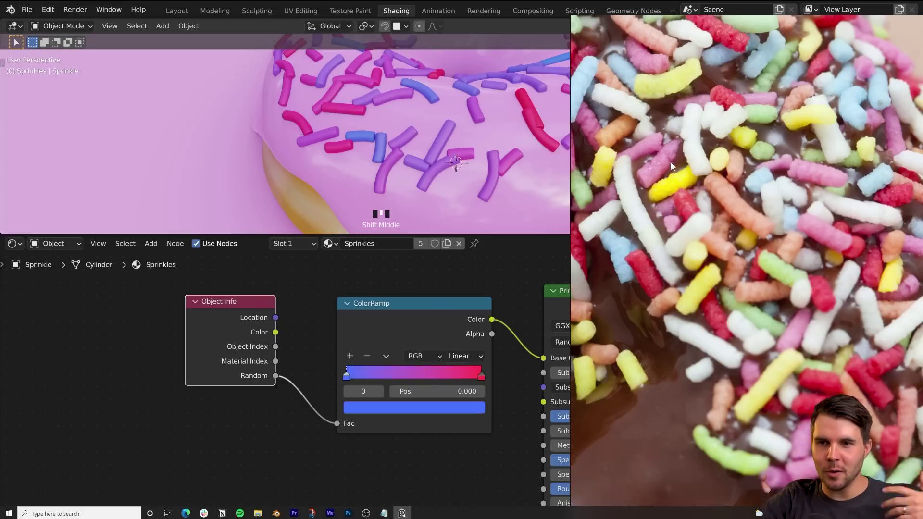
left_click(447, 245)
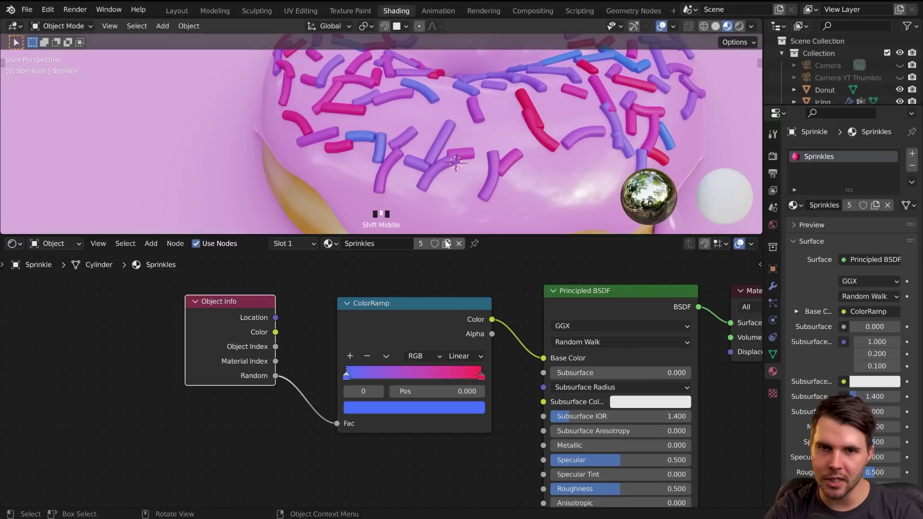
Set the ColorRamp's interpolation to Constant and move the red stop to position 0.468.
scroll(425, 365, "up", 2)
left_click(463, 337)
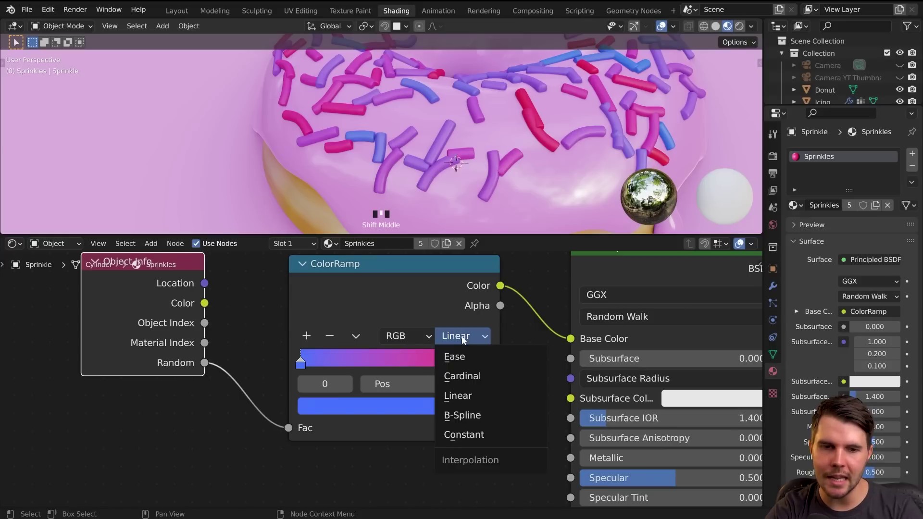
left_click(467, 435)
left_click_drag(486, 362, 398, 365)
mouse_move(309, 364)
left_mouse_down()
mouse_move(380, 365)
mouse_move(300, 364)
left_mouse_up()
left_click(399, 365)
mouse_move(382, 365)
left_mouse_down()
mouse_move(403, 364)
mouse_move(388, 364)
left_mouse_up()
scroll(491, 125, "down", 5)
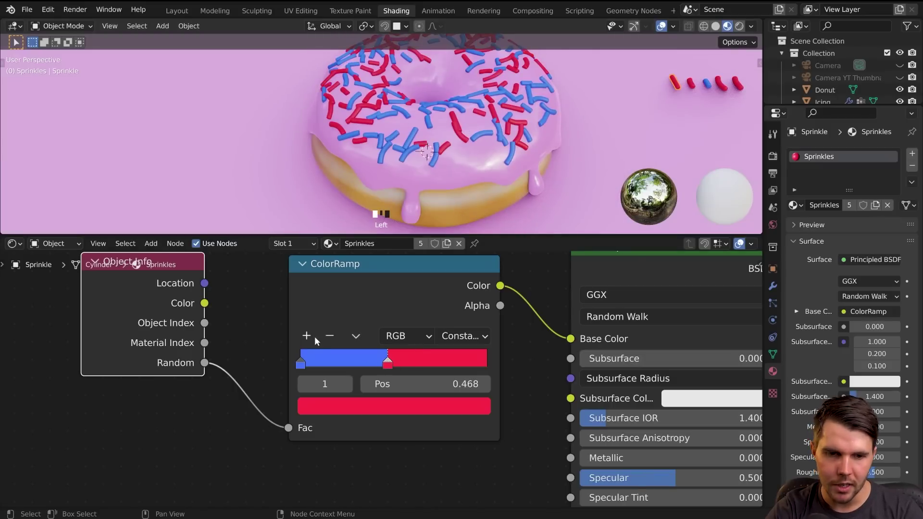
Add a ColorRamp stop at position 0.234 between blue and red and color it light orange.
left_click(307, 336)
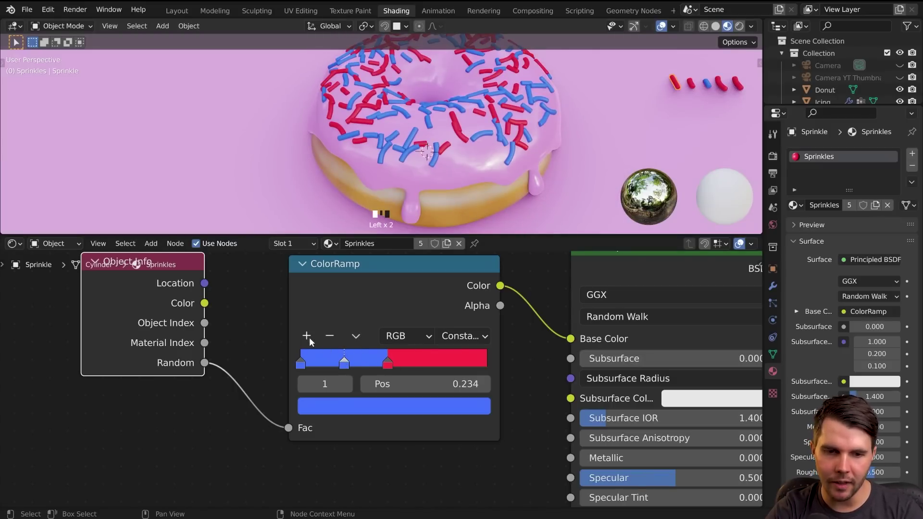
left_click(366, 405)
left_click_drag(373, 241, 351, 252)
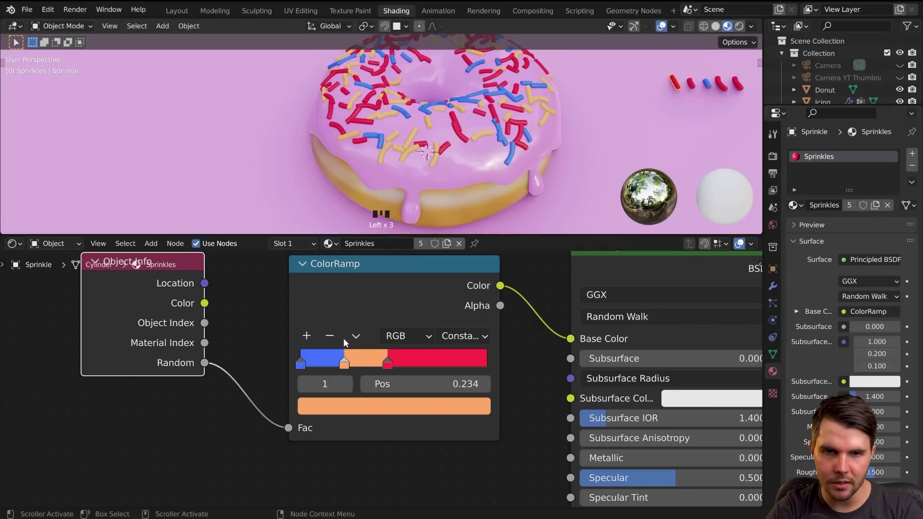
Add a fourth ColorRamp stop at position 0.676 beyond the red one and color it purple.
left_click(307, 336)
left_click_drag(322, 364, 427, 361)
left_click(425, 403)
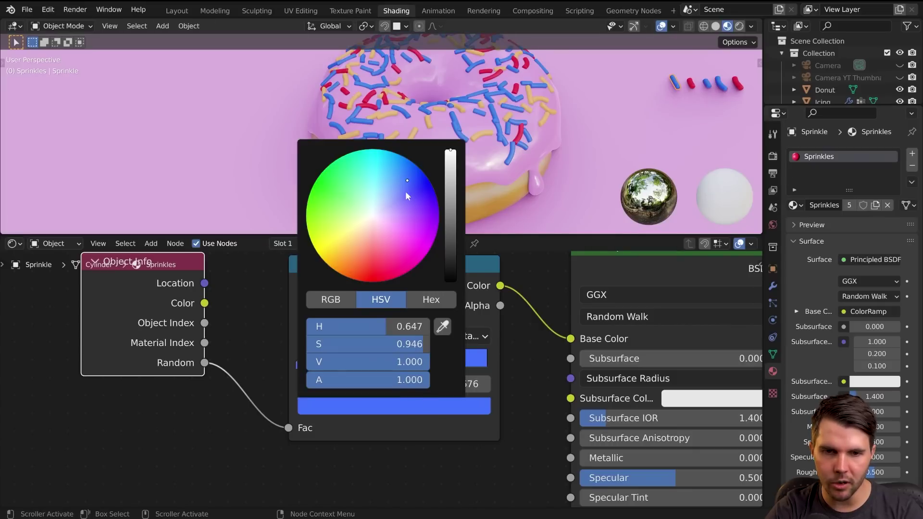
left_click_drag(405, 194, 410, 218)
middle_click_drag(500, 139, 526, 164)
middle_click_drag(526, 163, 474, 181, "shift")
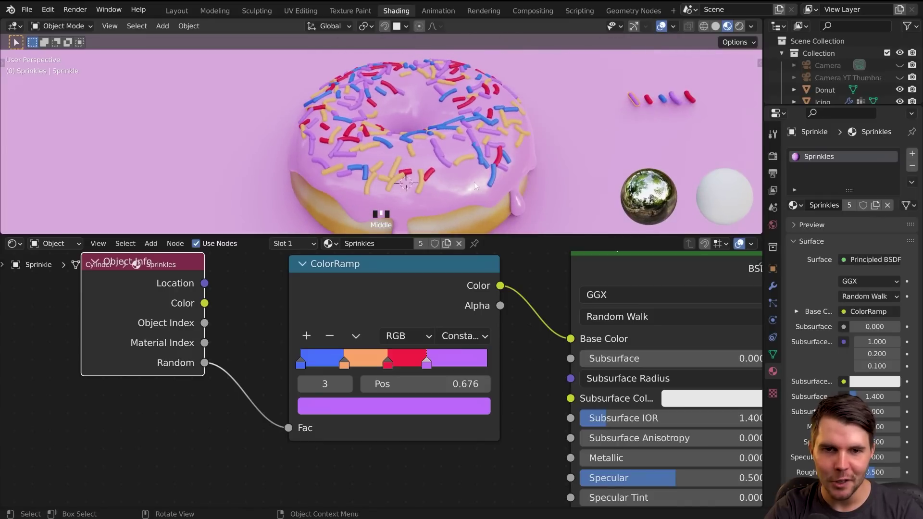
Lighten the ColorRamp's first blue stop to hue 0.630 and saturation 0.842.
left_click(300, 363)
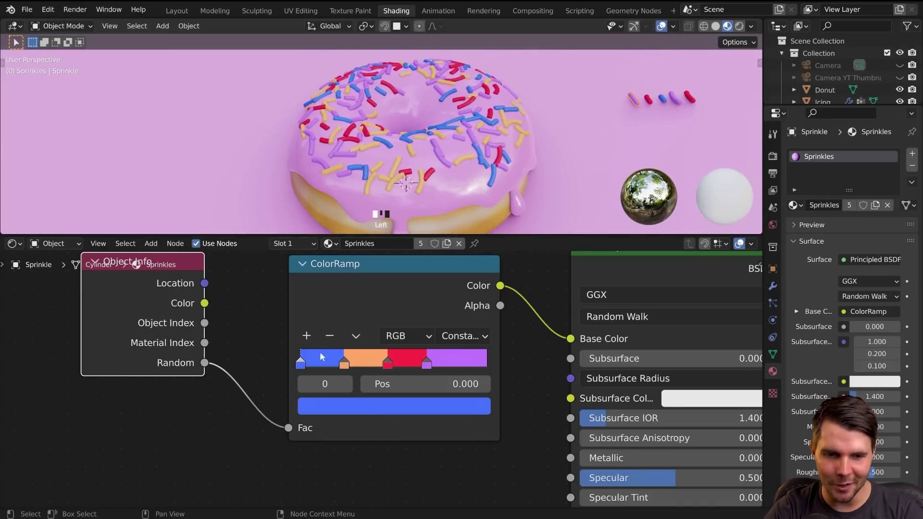
left_click(393, 406)
left_click_drag(399, 192, 397, 187)
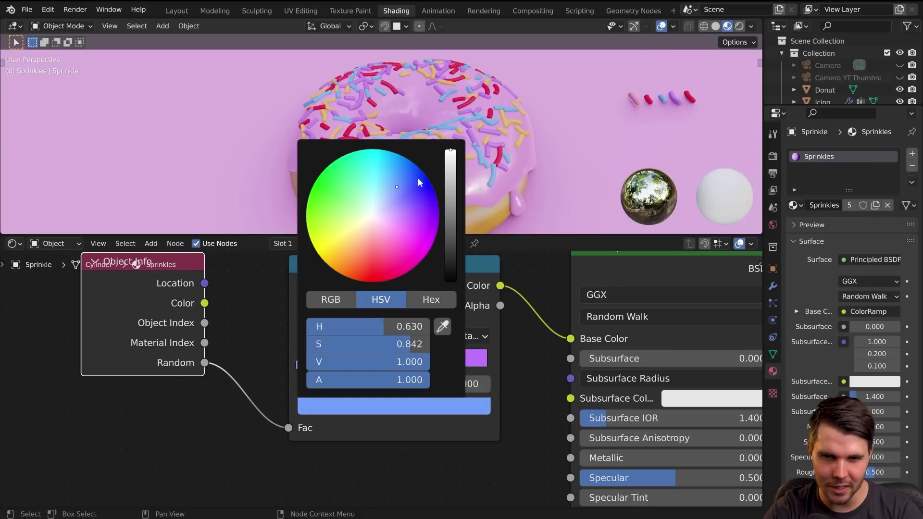
scroll(520, 189, "up", 1)
Recolor the ColorRamp's orange stop to purple with a hue of about 0.737.
left_click(347, 364)
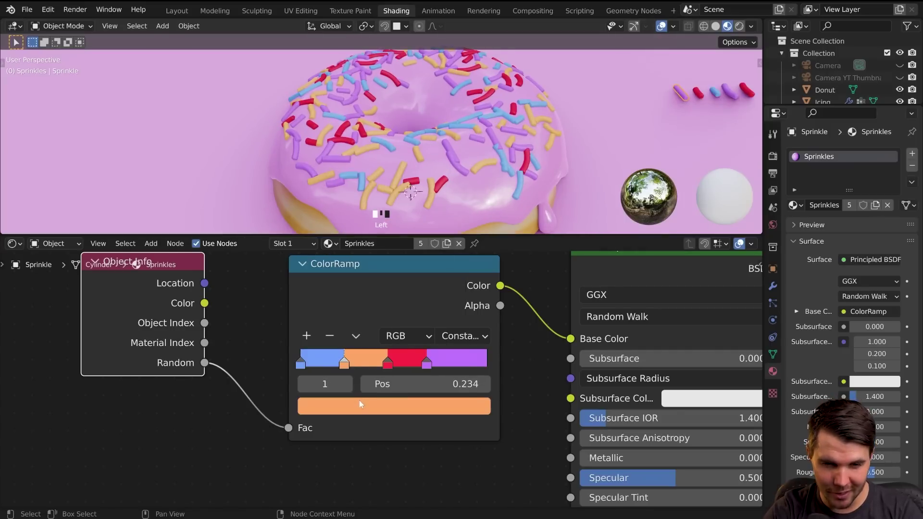
left_click(361, 405)
left_click_drag(397, 238, 406, 219)
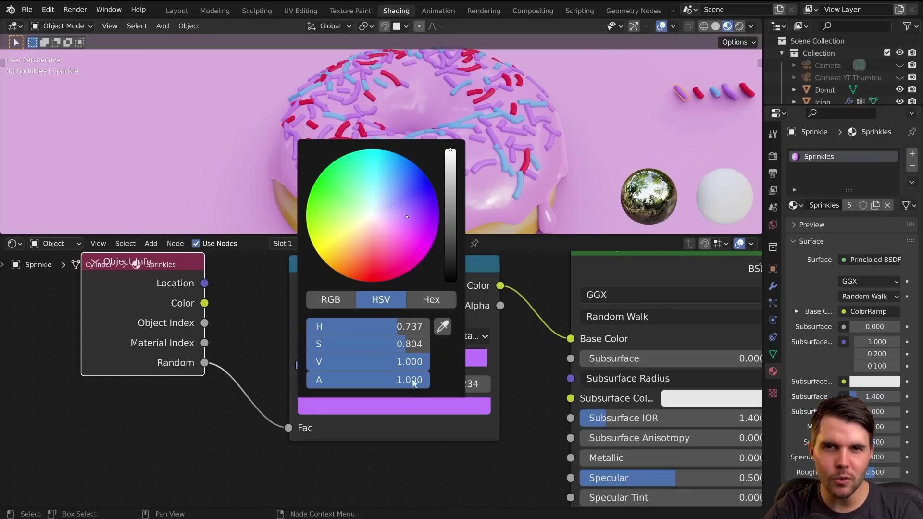
mouse_move(414, 344)
left_mouse_down()
mouse_move(438, 344)
mouse_move(405, 344)
left_mouse_up()
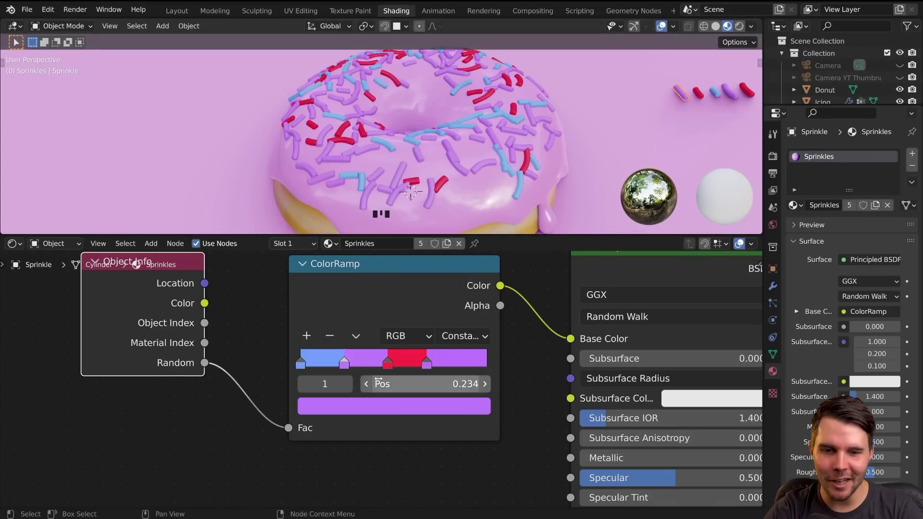
Shift the ColorRamp's red stop slightly toward the start and soften its color to hue 0.006, saturation 0.868.
left_click(309, 362)
left_click(354, 404)
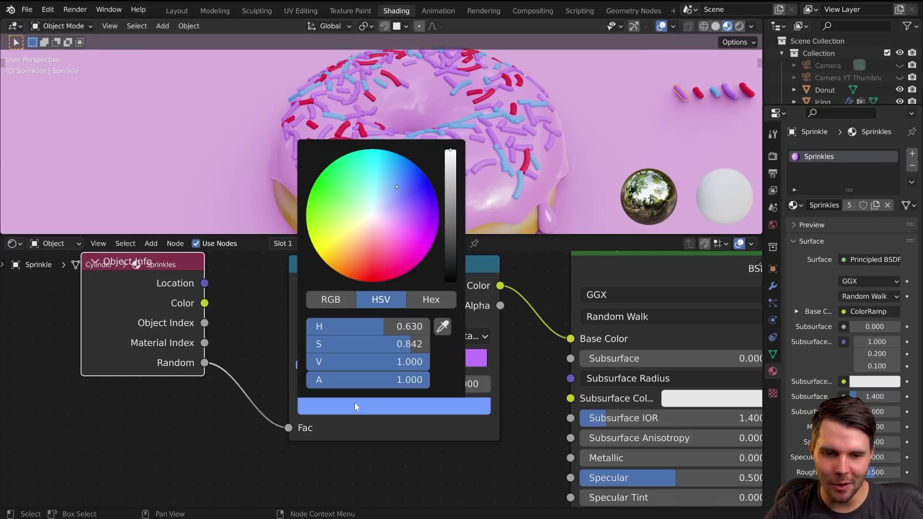
left_click(387, 364)
left_click_drag(388, 364, 383, 364)
left_click(388, 405)
left_click_drag(375, 270, 370, 254)
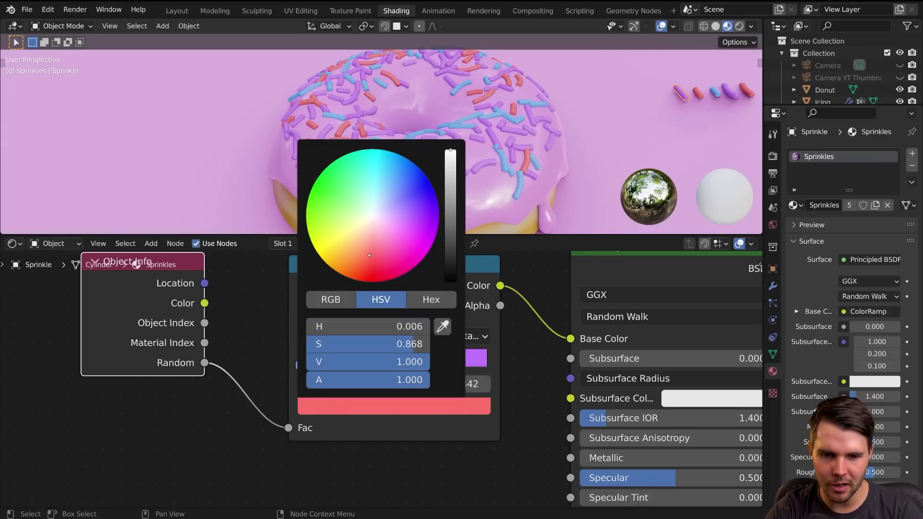
Recolor the ColorRamp's fourth, purple stop to pale yellow and move it to position 0.660.
left_click(427, 362)
left_click(426, 404)
left_click_drag(358, 229, 352, 239)
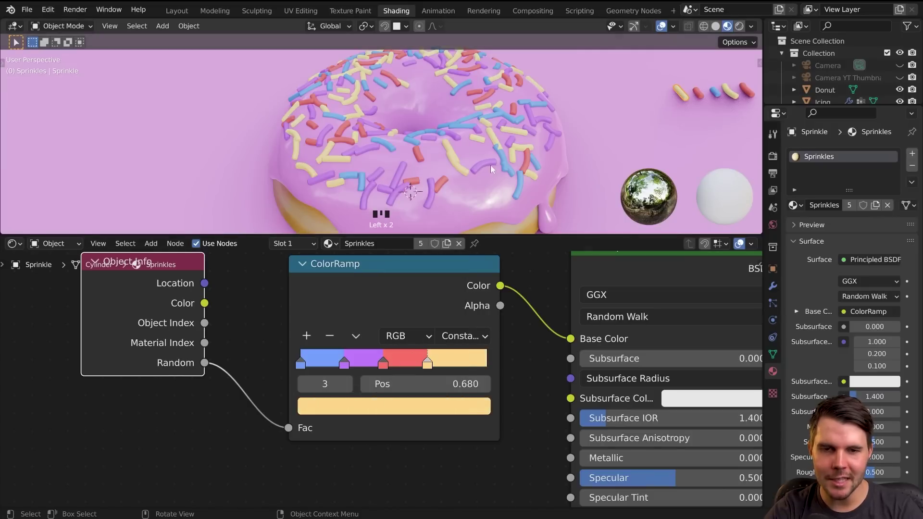
left_click_drag(427, 361, 424, 359)
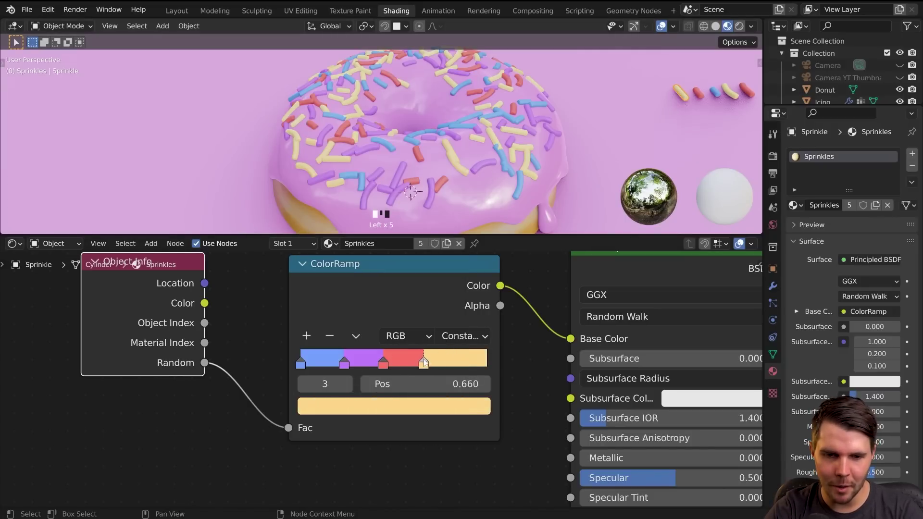
Recolor the ColorRamp's red stop to pink.
left_click(383, 364)
left_click(390, 406)
left_click_drag(397, 248, 396, 239)
Add a fifth ColorRamp stop beyond the yellow one, color it white and place it at position 0.886.
left_click_drag(389, 362, 463, 362)
left_click(306, 336)
left_click(448, 401)
left_click_drag(399, 228, 373, 215)
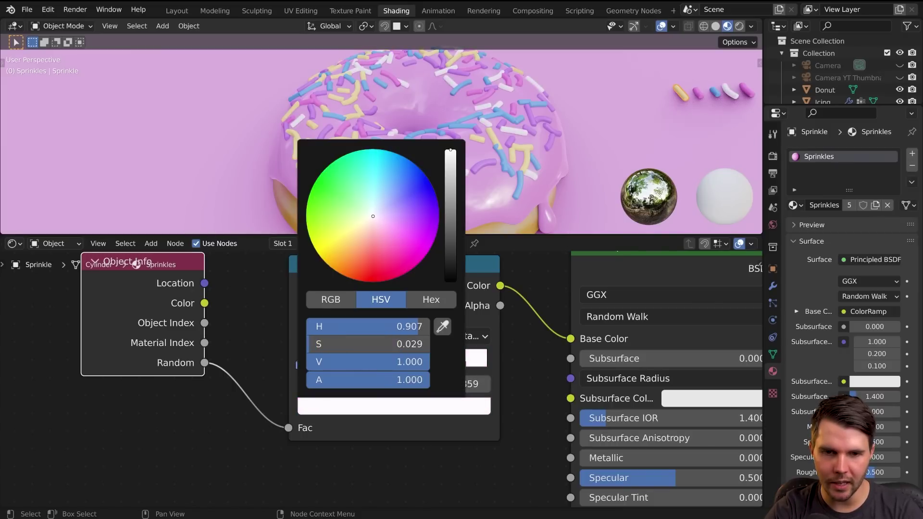
left_click_drag(465, 368, 470, 368)
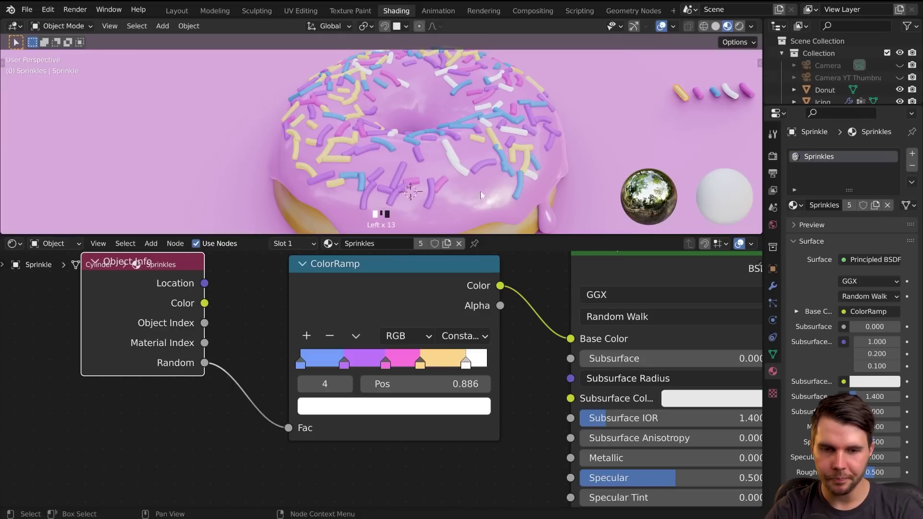
Move the purple and pink ColorRamp stops toward the blue one, set yellow at position 0.638, and shift white closer to yellow.
scroll(482, 134, "up", 2)
scroll(483, 133, "up", 2)
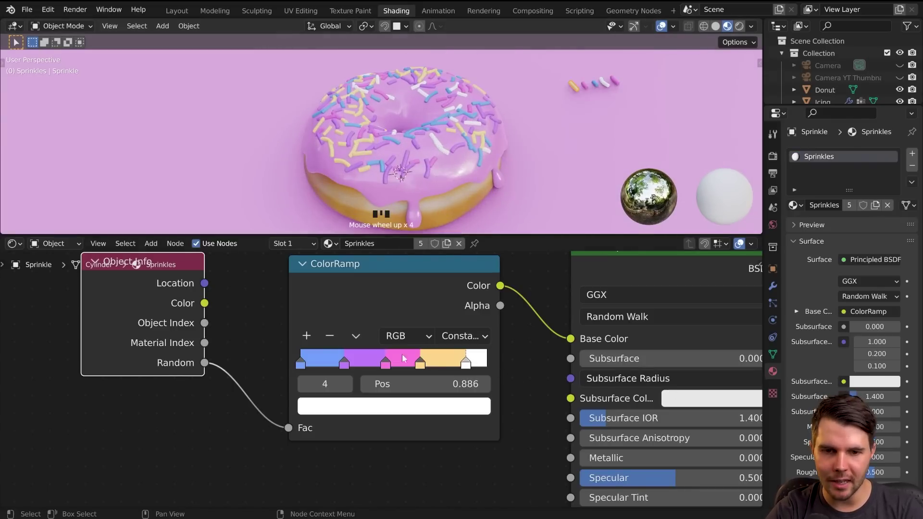
middle_click_drag(475, 133, 403, 169)
scroll(409, 175, "up", 3)
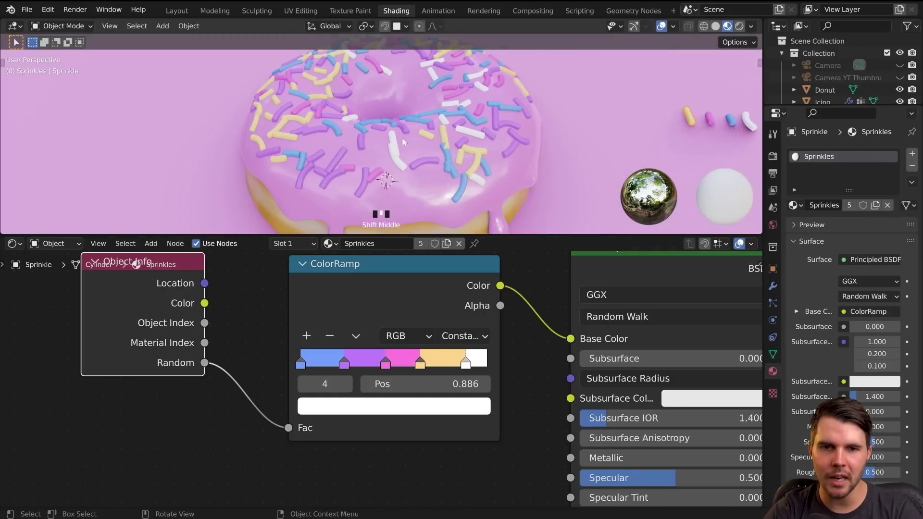
scroll(397, 129, "down", 2)
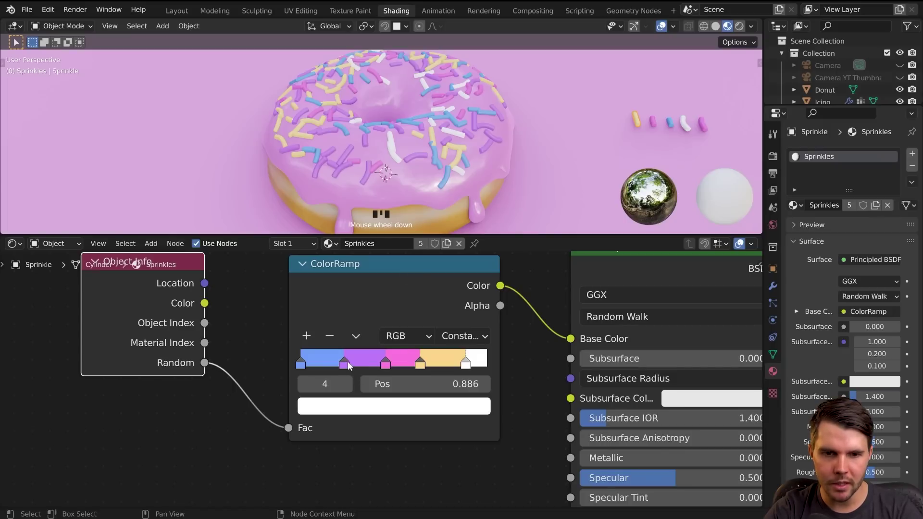
left_click_drag(347, 366, 324, 365)
left_click_drag(386, 365, 351, 364)
left_click_drag(420, 364, 379, 365)
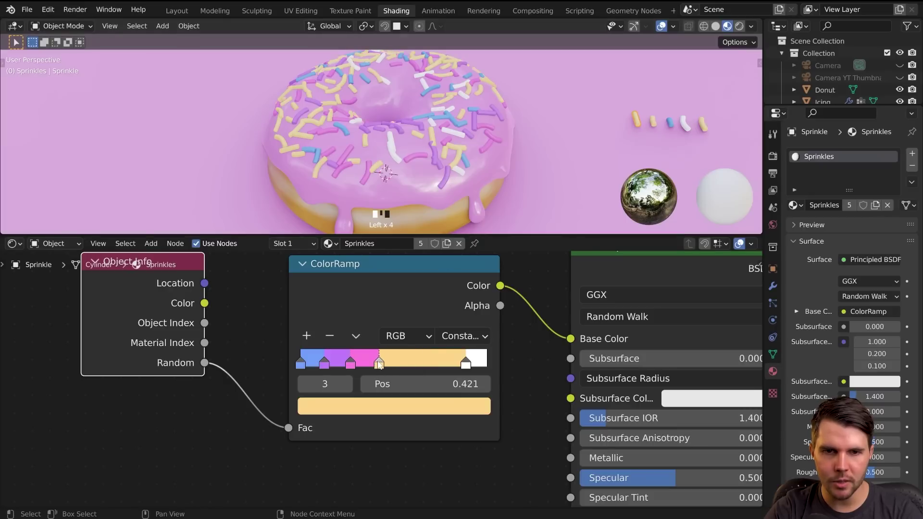
mouse_move(436, 365)
left_mouse_down()
mouse_move(380, 367)
mouse_move(429, 361)
left_mouse_up()
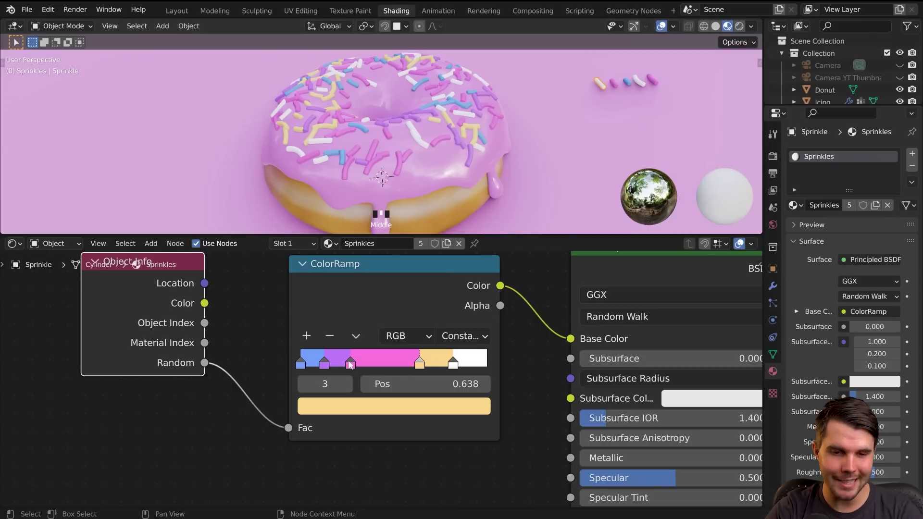
Fine-tune the ColorRamp stops, placing purple at position 0.131, pink at 0.275 and yellow at 0.696.
left_click_drag(350, 364, 354, 364)
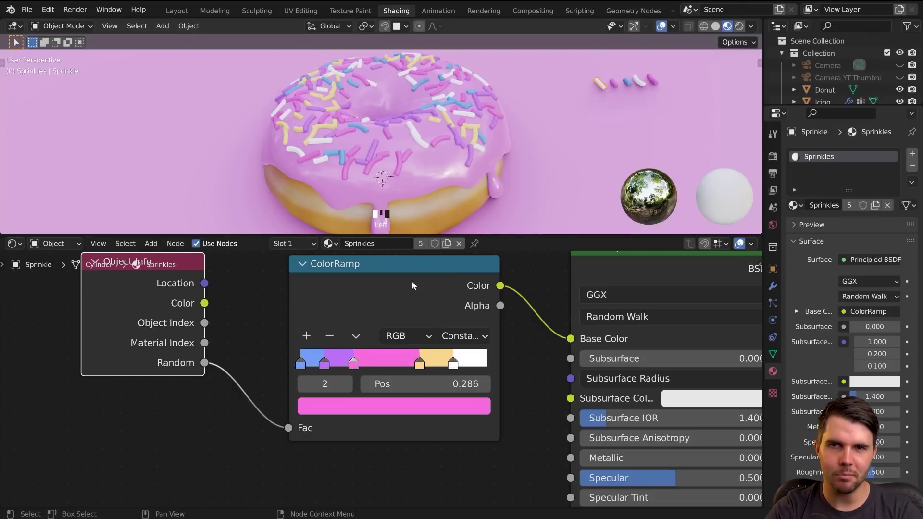
left_click_drag(324, 358, 330, 359)
left_click(352, 362)
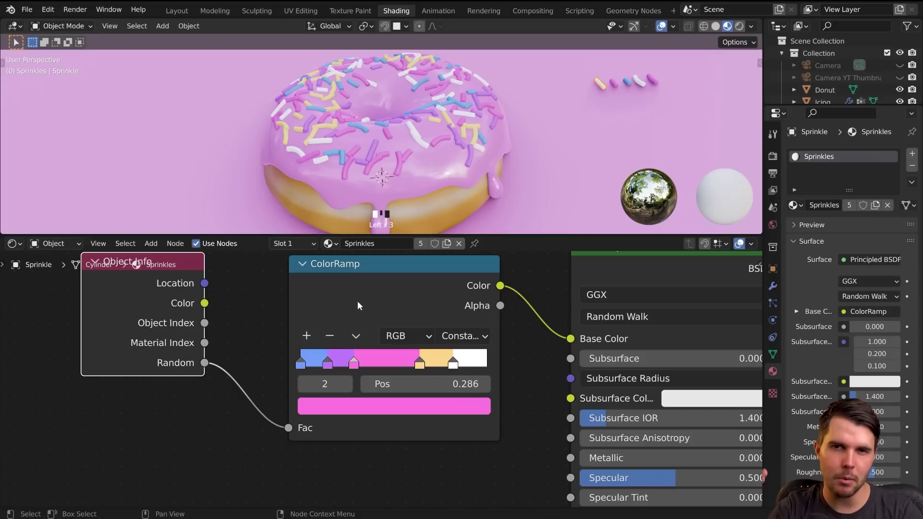
left_click_drag(354, 363, 352, 362)
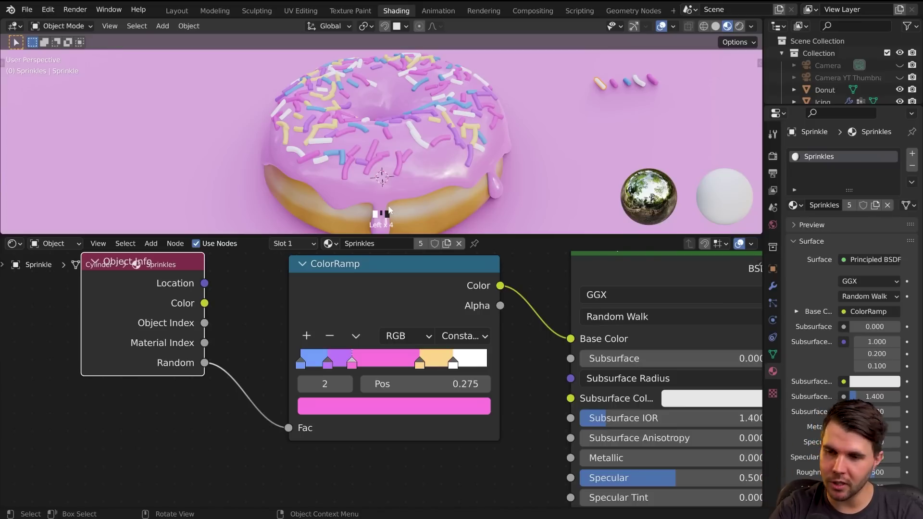
left_click_drag(327, 363, 326, 363)
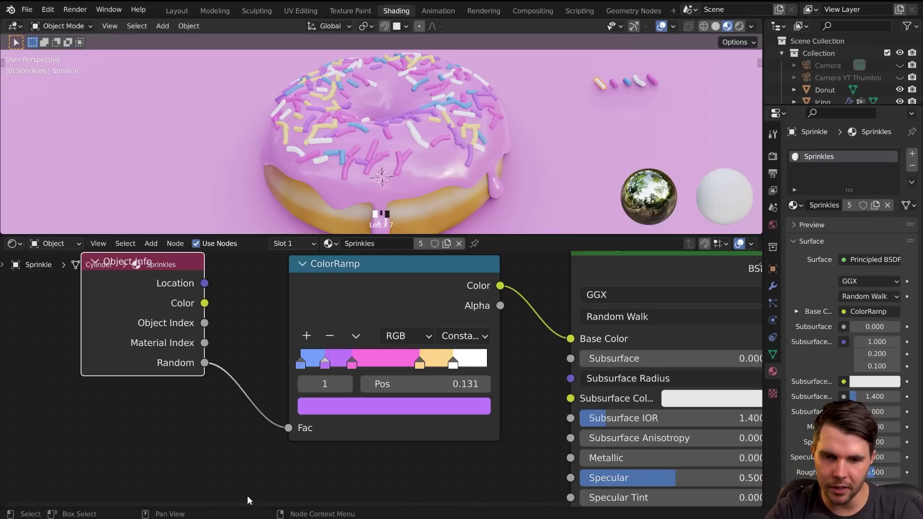
left_click_drag(420, 364, 430, 364)
Examine the mix of sprinkle colors against the pink icing from several angles and distances.
middle_click_drag(452, 144, 467, 142)
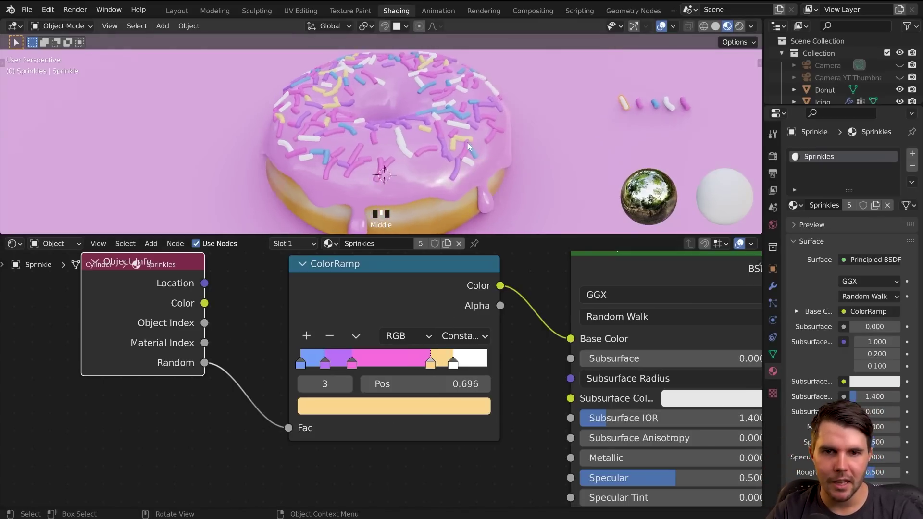
scroll(467, 143, "down", 3)
scroll(457, 154, "up", 3)
scroll(454, 157, "down", 3)
scroll(447, 147, "down", 2)
left_click(402, 140)
scroll(408, 150, "up", 5)
key("alt+a")
left_click(434, 140)
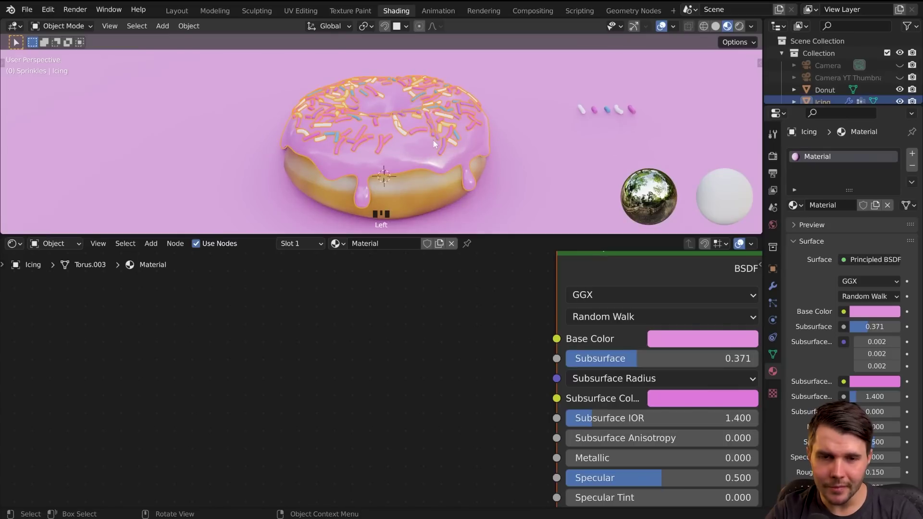
key("alt+a")
middle_click_drag(443, 171, 435, 173, "ctrl")
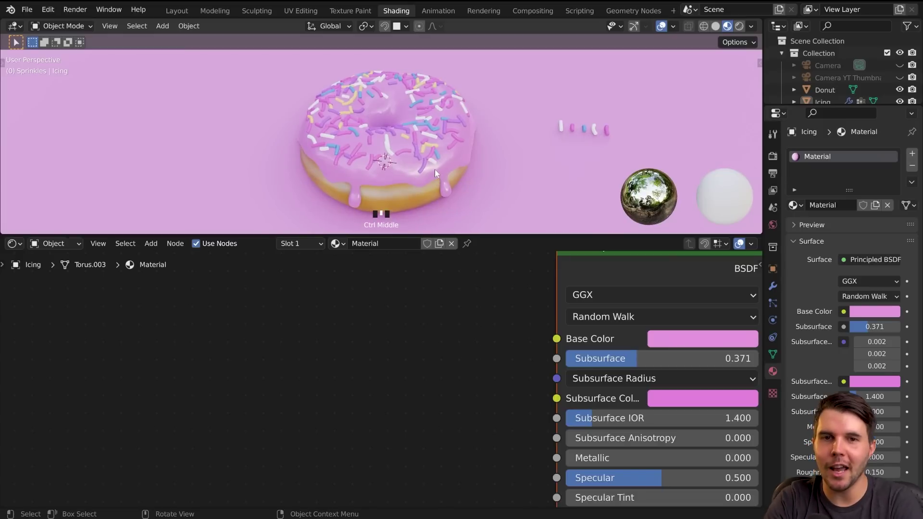
Change the icing's Base Color to dark chocolate brown and copy it to the Subsurface Color.
left_click(409, 150)
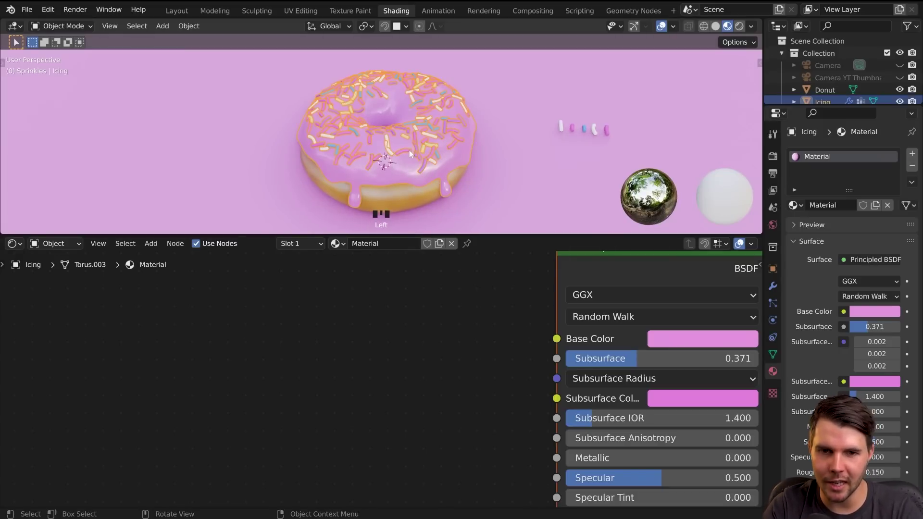
middle_click_drag(565, 278, 370, 315)
scroll(370, 315, "down", 1)
key("alt+a")
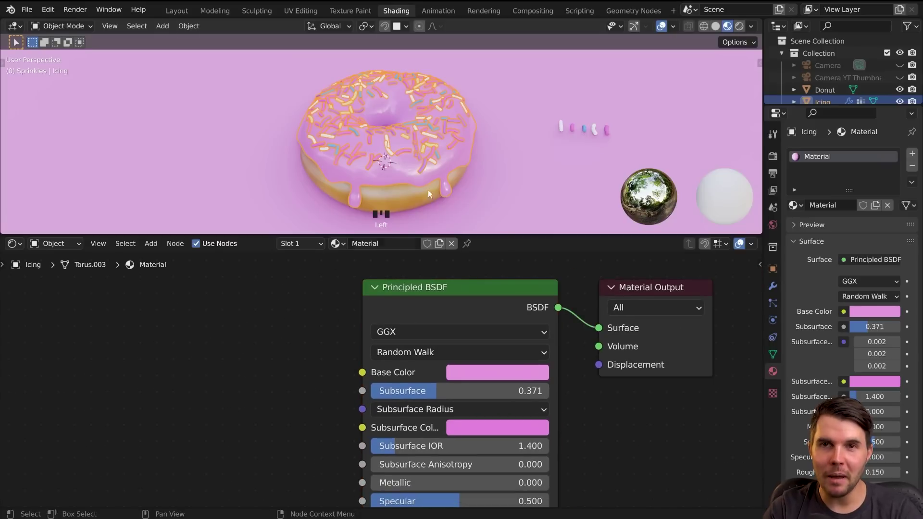
left_click(477, 375)
left_click_drag(515, 217, 508, 229)
left_click_drag(589, 175, 587, 215)
left_click_drag(495, 370, 500, 424)
key("alt+a")
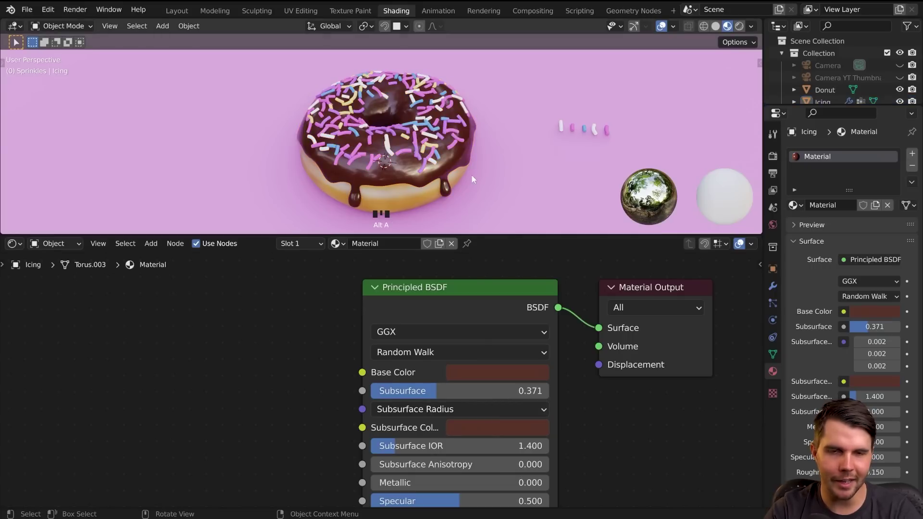
In the Sprinkles material, recolor the ColorRamp's pink stop at 0.275 to a saturated red.
left_click(595, 129)
scroll(299, 351, "up", 5)
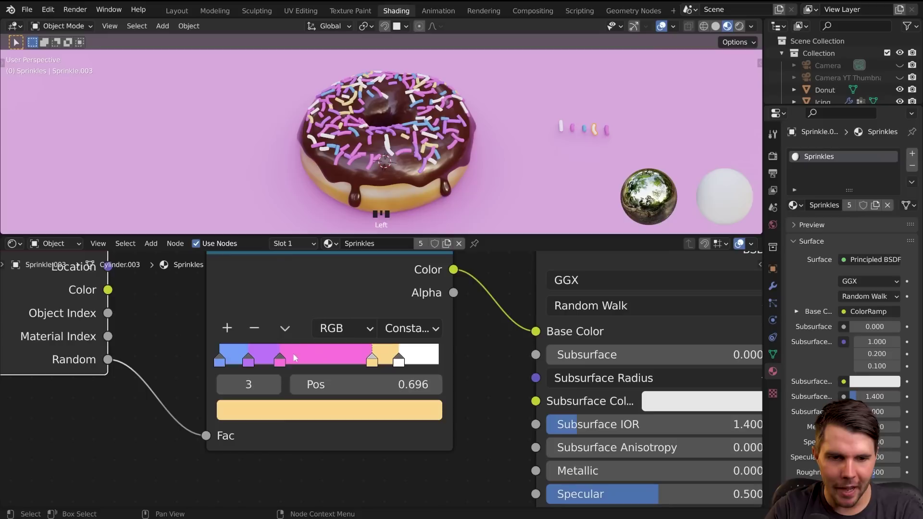
left_click(299, 407)
left_click_drag(327, 231, 290, 241)
left_click(301, 409)
left_click(301, 252)
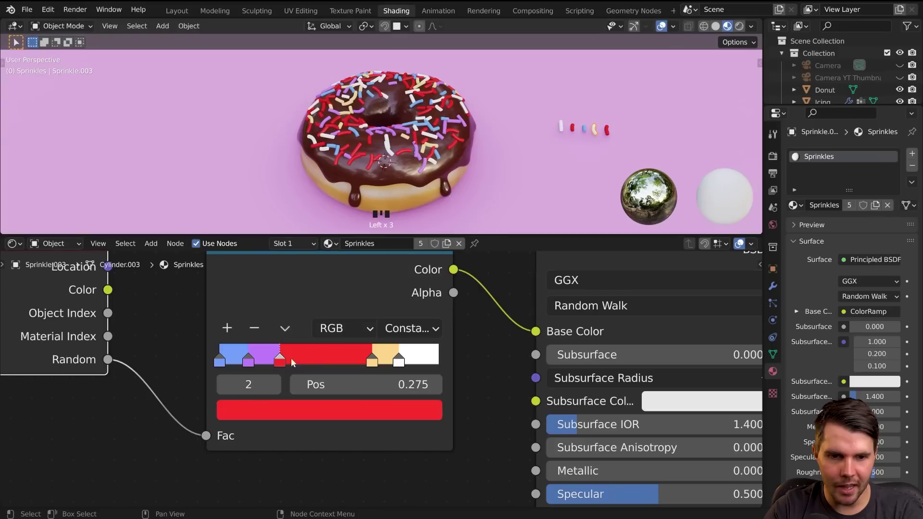
Delete the ColorRamp's purple and yellow stops and nudge the red stop slightly toward the start.
left_click(253, 361)
left_click(254, 338)
left_click(254, 329)
left_click_drag(280, 362, 276, 362)
left_click(383, 359)
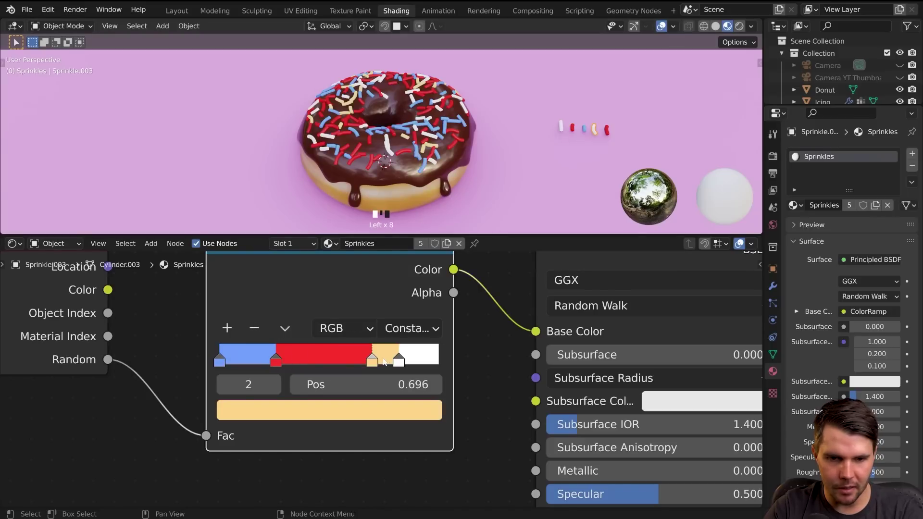
left_click(255, 329)
Move the ColorRamp's white stop toward the red one, to position 0.713.
left_click_drag(398, 360, 377, 361)
mouse_move(416, 179)
middle_mouse_down()
mouse_move(417, 168)
mouse_move(473, 153)
mouse_move(423, 151)
mouse_move(424, 164)
middle_mouse_up()
scroll(474, 151, "up", 2)
mouse_move(377, 361)
left_mouse_down()
mouse_move(320, 360)
mouse_move(375, 361)
left_mouse_up()
scroll(518, 147, "down", 4)
scroll(518, 147, "up", 4)
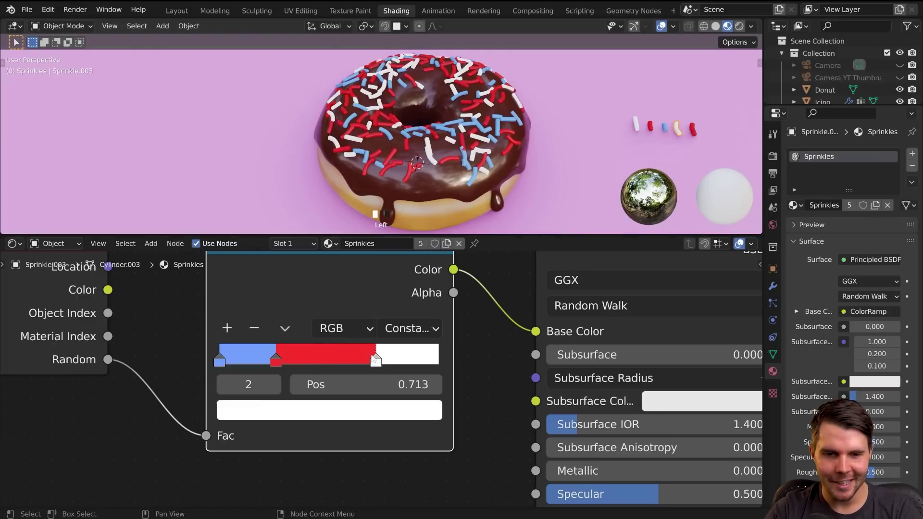
Space the three ColorRamp stops evenly, with red about a third along and white at position 0.679.
left_click(294, 354)
mouse_move(294, 354)
left_mouse_down()
mouse_move(311, 354)
mouse_move(303, 353)
left_mouse_up()
mouse_move(378, 358)
left_mouse_down()
mouse_move(400, 358)
mouse_move(362, 356)
left_mouse_up()
mouse_move(294, 358)
left_mouse_down()
mouse_move(287, 355)
mouse_move(307, 354)
left_mouse_up()
left_click_drag(383, 361, 369, 361)
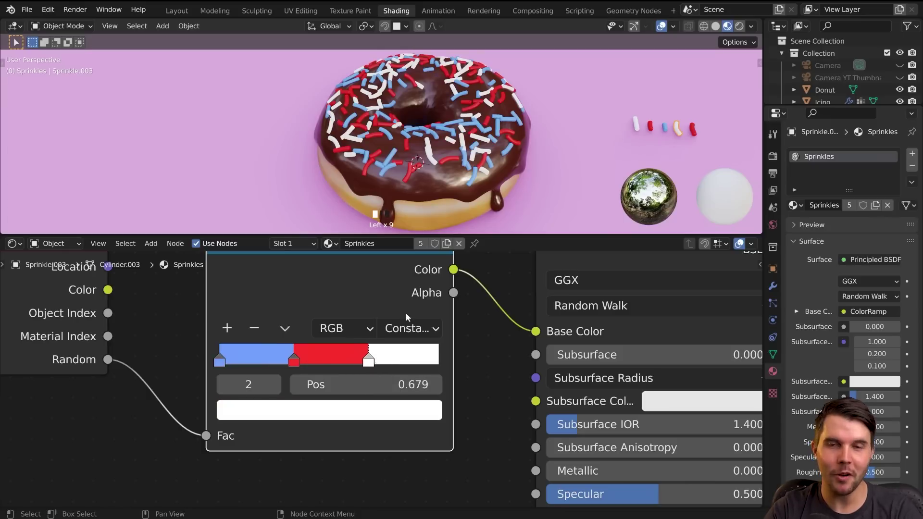
Recolor the ColorRamp's white stop to light green and move it to position 0.792.
left_click(368, 409)
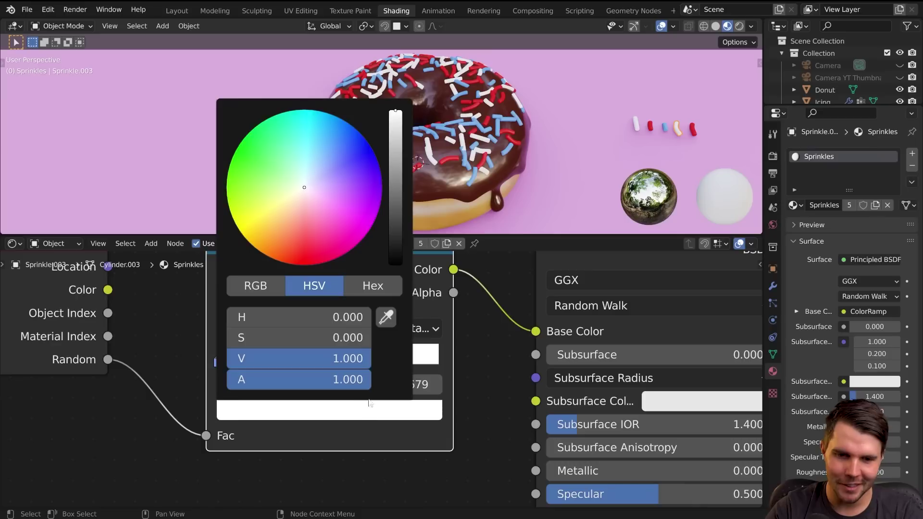
left_click_drag(285, 172, 277, 158)
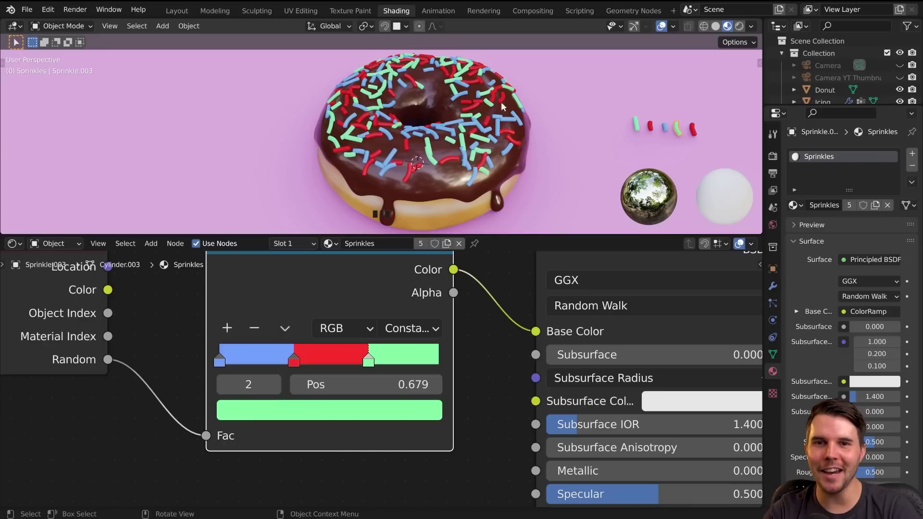
left_click_drag(374, 355, 399, 354)
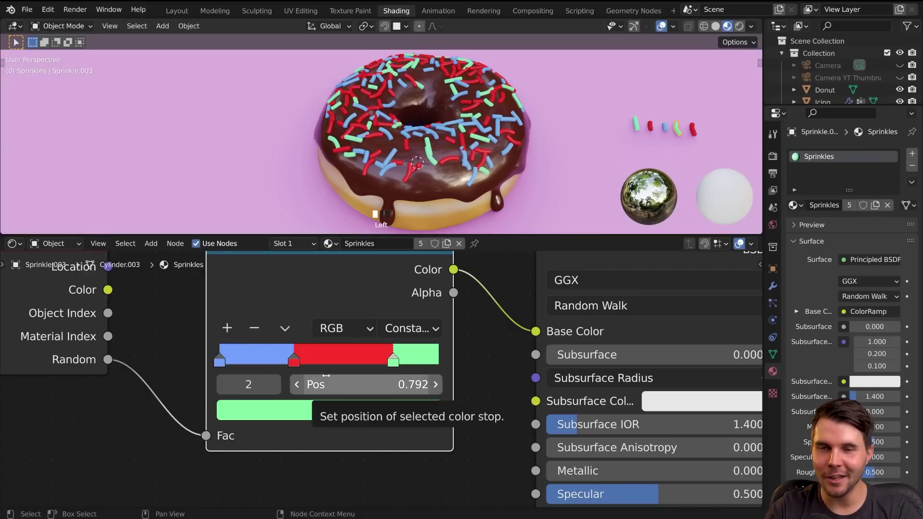
Recolor the ColorRamp's red stop to a warm yellow with hue 0.090 and saturation 0.843, and shift it slightly toward the start.
left_click(294, 361)
left_click(300, 413)
left_click_drag(269, 218, 279, 231)
left_click_drag(296, 360, 288, 360)
Move the ColorRamp's green stop to position 0.754, try violet and light cyan for it, and settle on soft red.
mouse_move(394, 361)
left_mouse_down()
mouse_move(357, 363)
mouse_move(385, 363)
left_mouse_up()
left_click(380, 410)
left_click(340, 172)
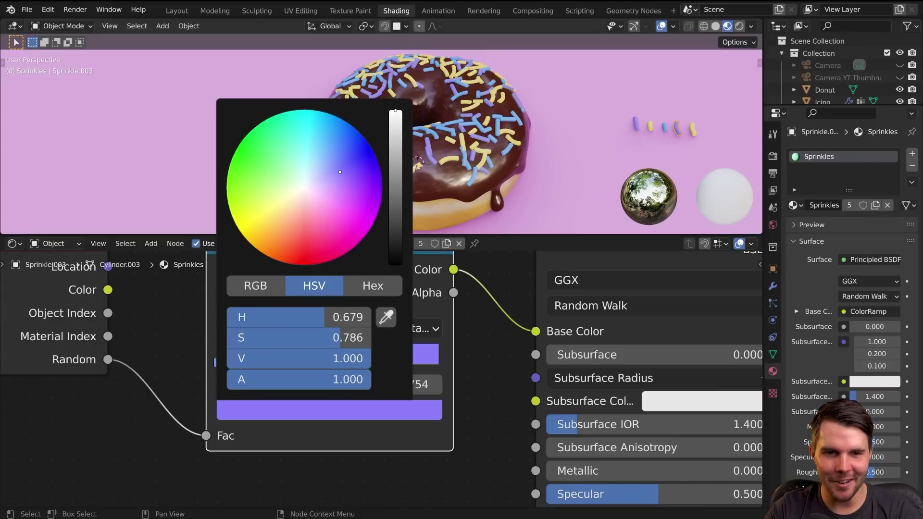
left_click(334, 409)
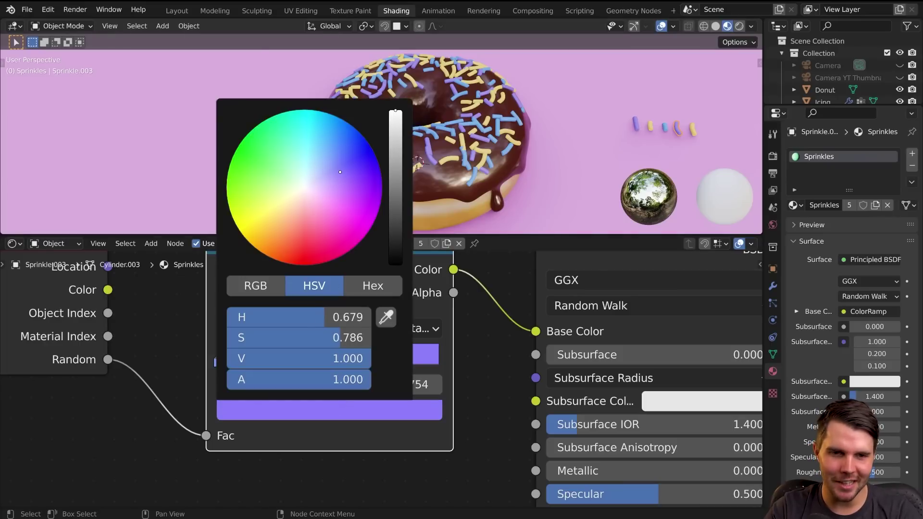
left_click(316, 162)
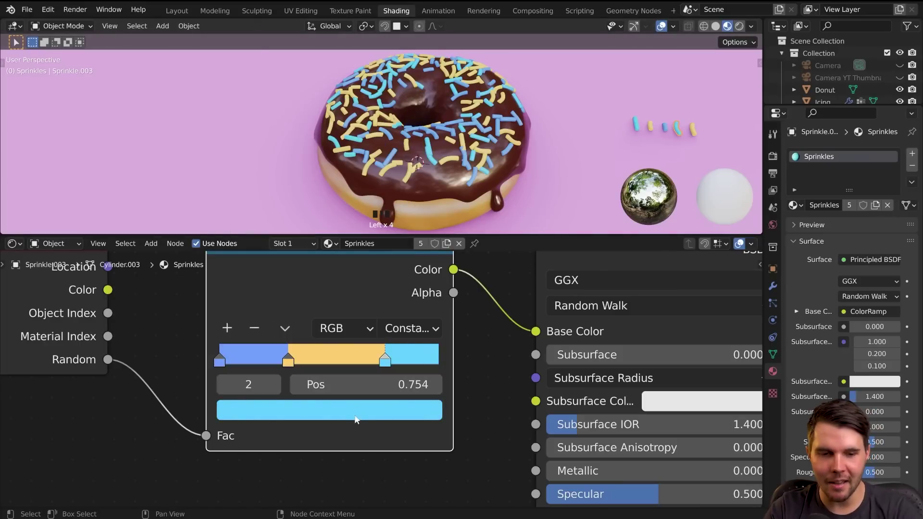
left_click(356, 415)
left_click(375, 247)
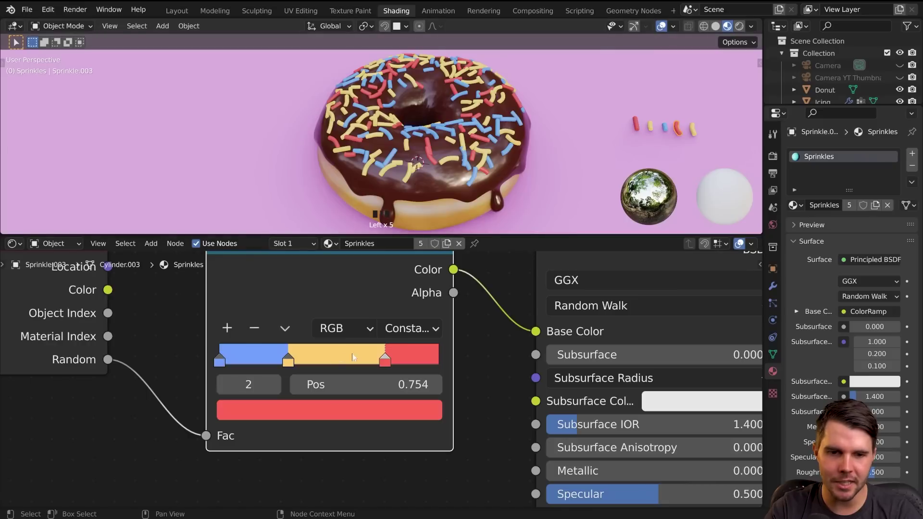
Add a ColorRamp stop at position 0.534 between the yellow and red ones and color it purple.
left_click(227, 328)
left_click(336, 409)
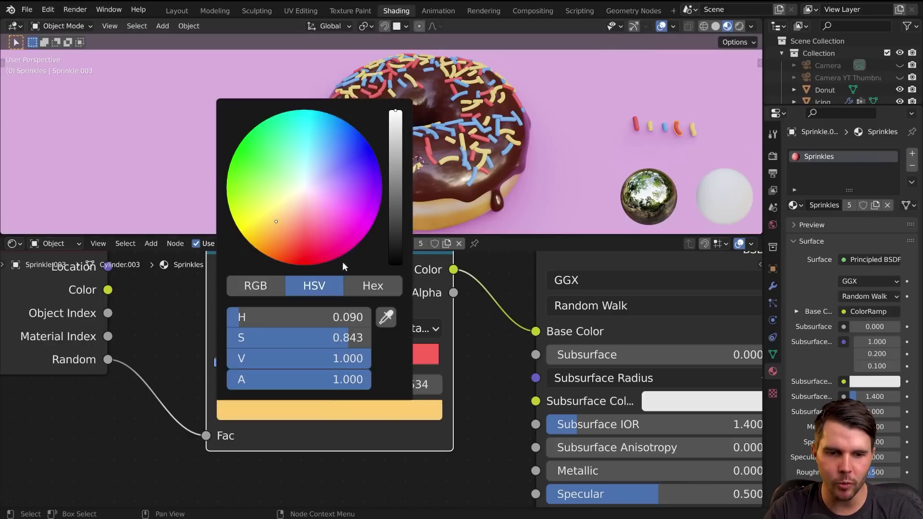
left_click(344, 182)
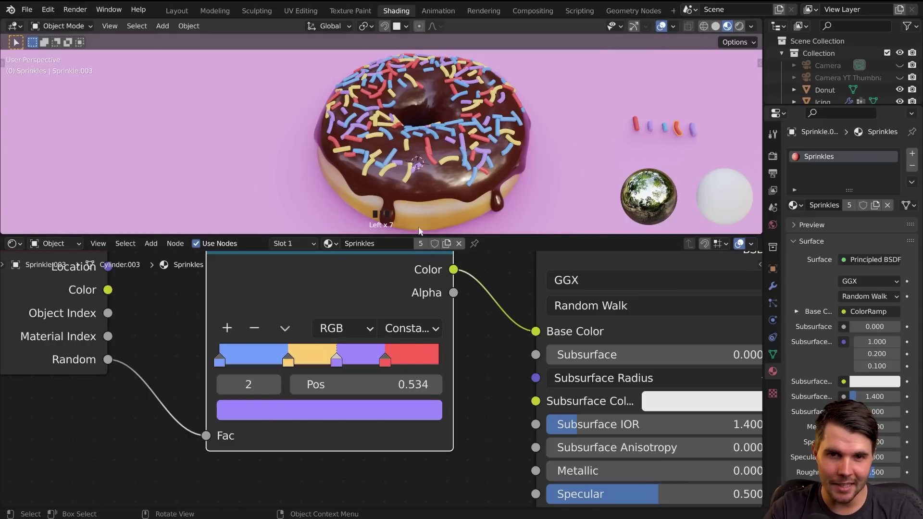
Change the icing's Base Color to pink with hue 0.888, saturation 0.704 and value 0.682.
left_click(474, 228)
middle_click_drag(611, 368, 448, 370)
left_click(520, 331)
left_click_drag(641, 108, 640, 57)
left_click_drag(550, 136, 573, 134)
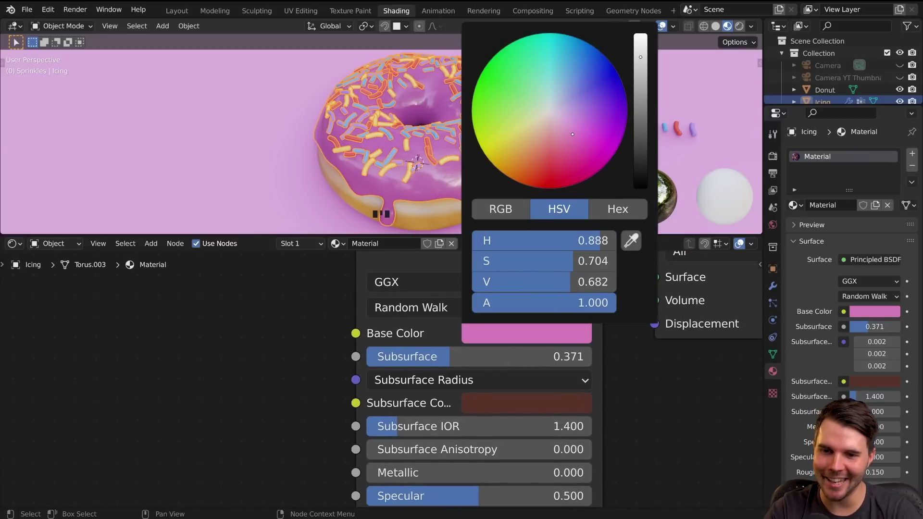
Copy the icing's pink to its Subsurface Color and deepen the Base Color to hue 0.878 and saturation 0.820.
left_click(531, 195)
left_click_drag(544, 336, 541, 394)
left_click(548, 338)
left_click_drag(576, 135, 581, 138)
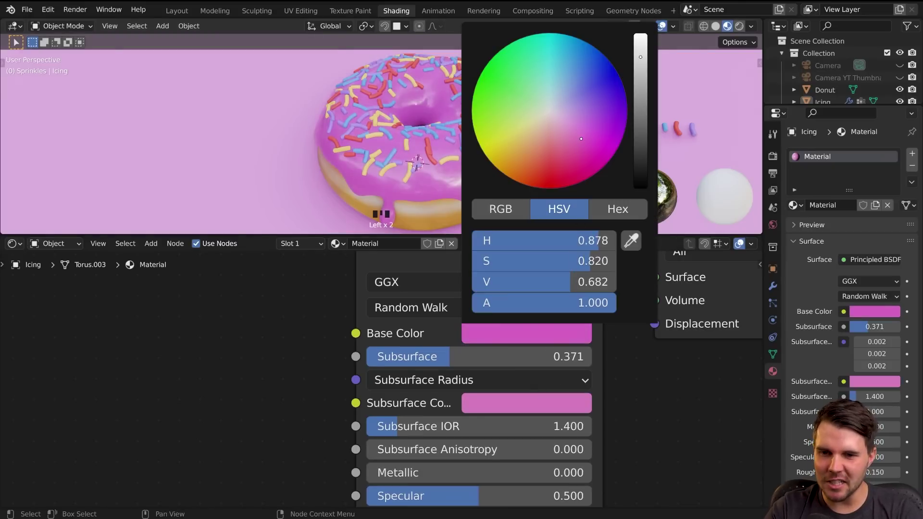
Brighten the icing's Base Color to a lighter magenta pink.
middle_click_drag(496, 160, 446, 129)
scroll(423, 154, "down", 1)
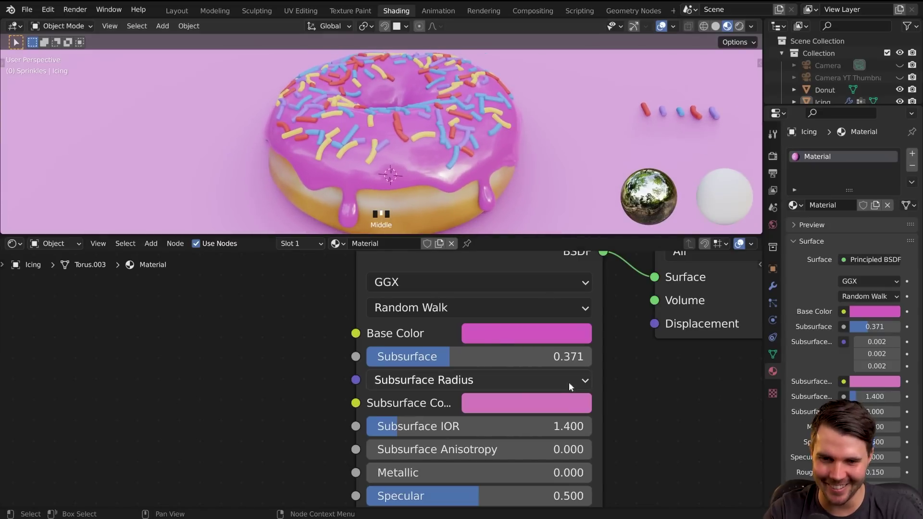
left_click(543, 332)
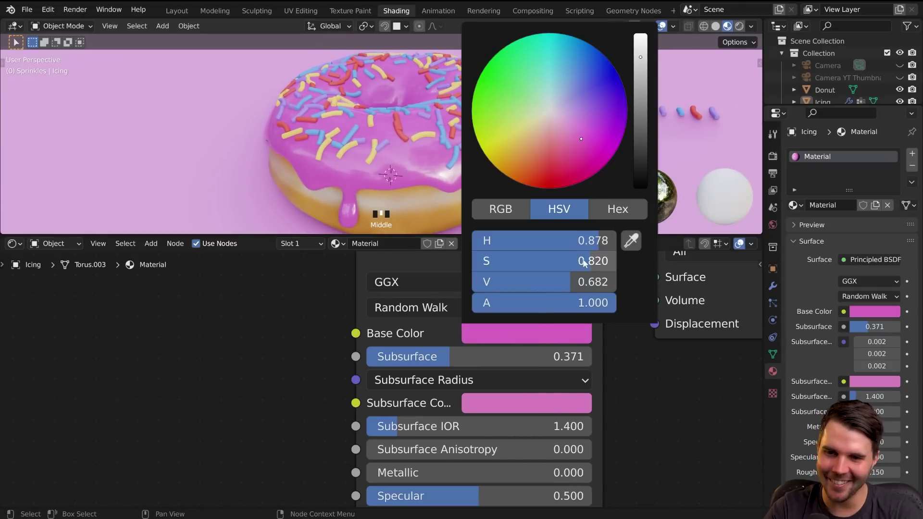
left_click_drag(590, 261, 596, 282)
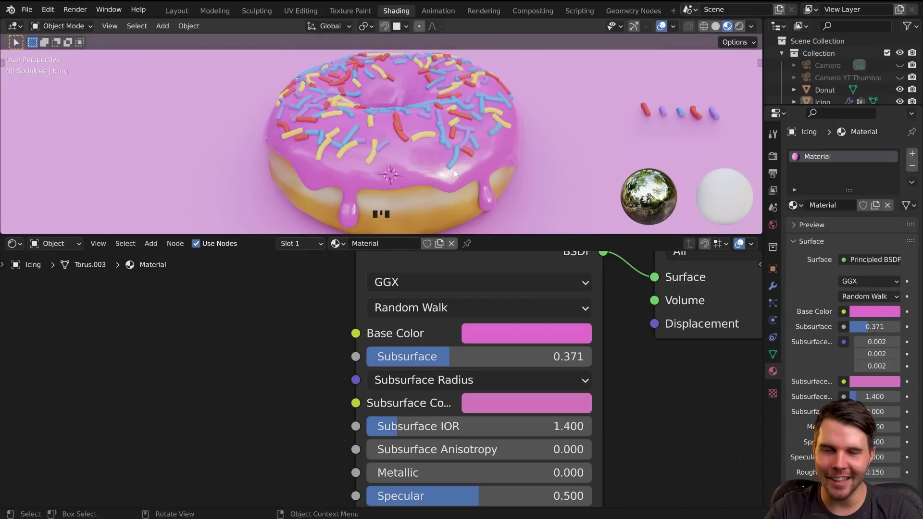
middle_click_drag(454, 170, 428, 167)
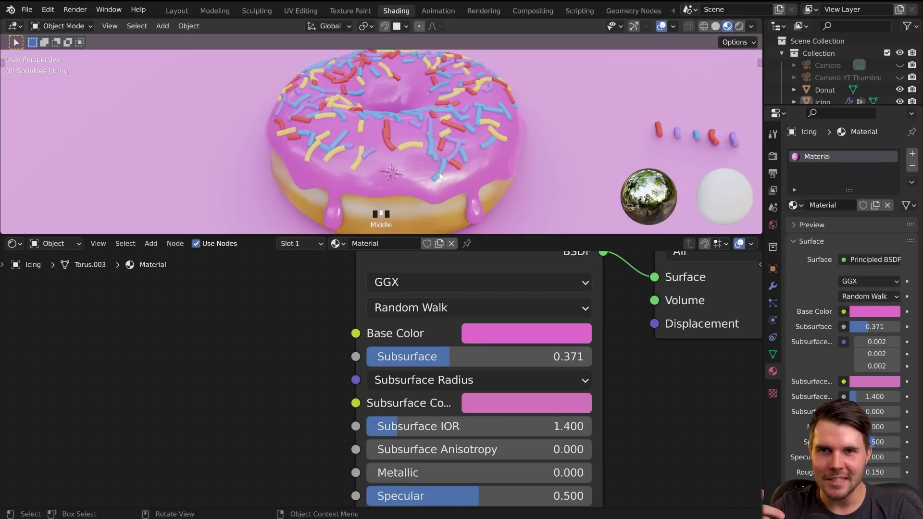
Match the icing's Subsurface Color to its Base Color, try an orange-red, and settle on a saturated magenta pink.
left_click(505, 400)
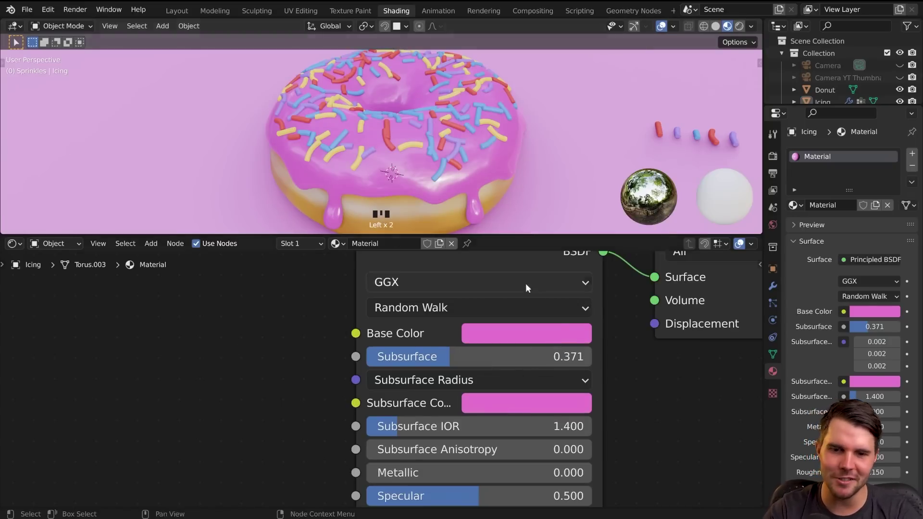
left_click(529, 394)
left_click_drag(567, 202, 547, 219)
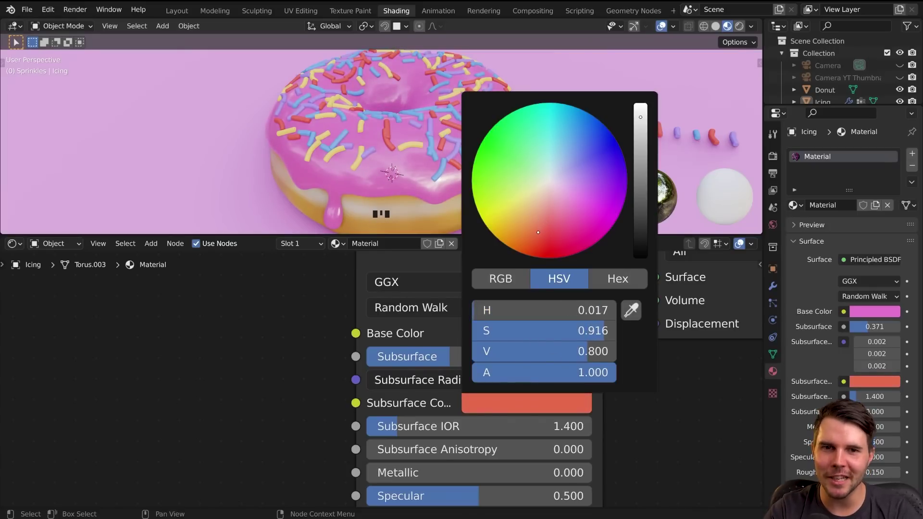
left_click(513, 402)
left_click_drag(580, 210, 581, 211)
Set the icing's Subsurface to 0.456 and readjust the saturation of its Base Color.
left_click_drag(537, 359, 556, 359)
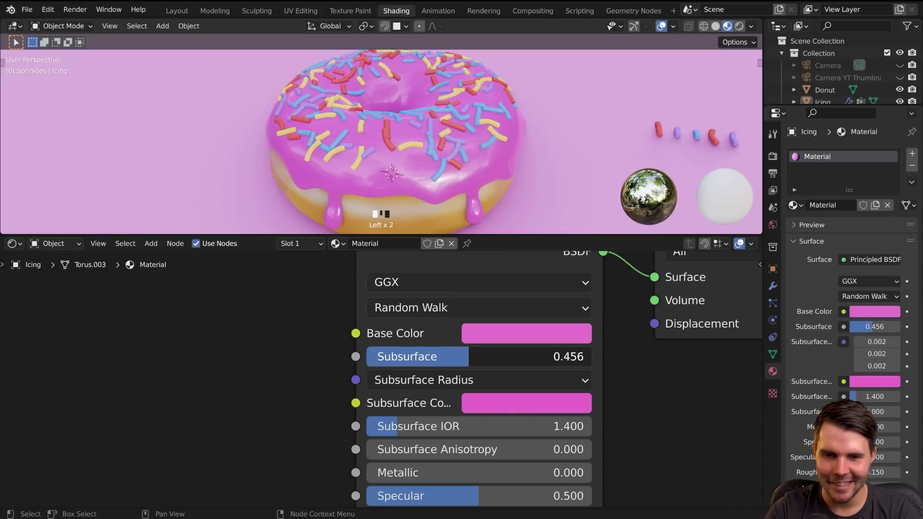
left_click(526, 333)
mouse_move(527, 260)
left_mouse_down()
mouse_move(500, 260)
mouse_move(568, 261)
left_mouse_up()
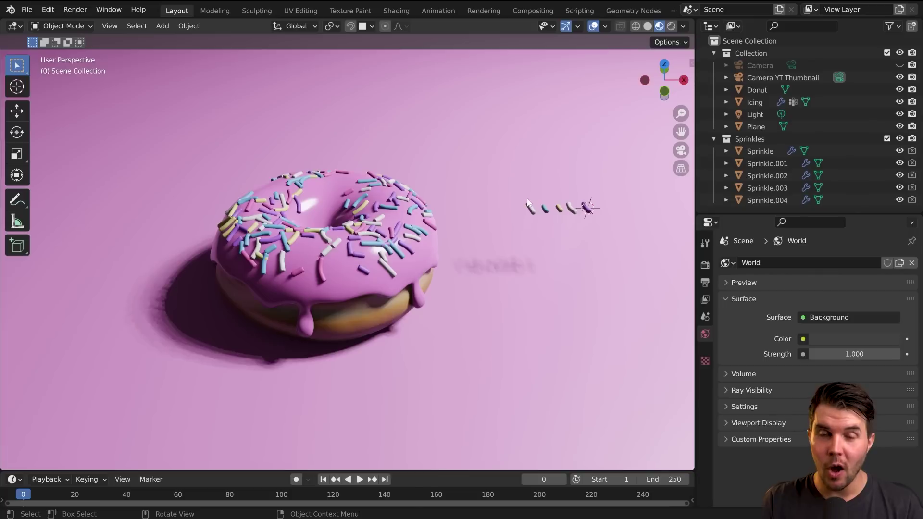
Switch to the browser and examine the sprinkles and round beads in the Pinterest donut photo.
middle_click_drag(414, 211, 388, 221)
scroll(388, 221, "up", 1)
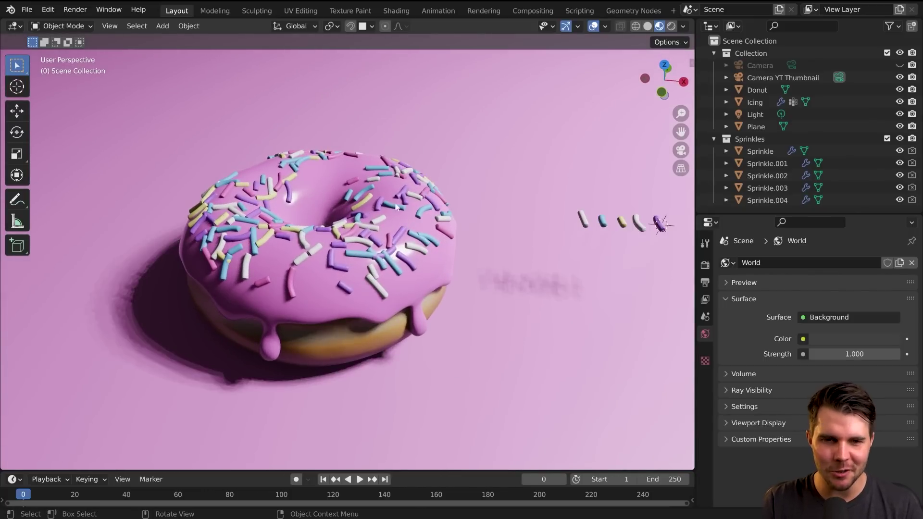
key("alt+Tab")
left_click(685, 204)
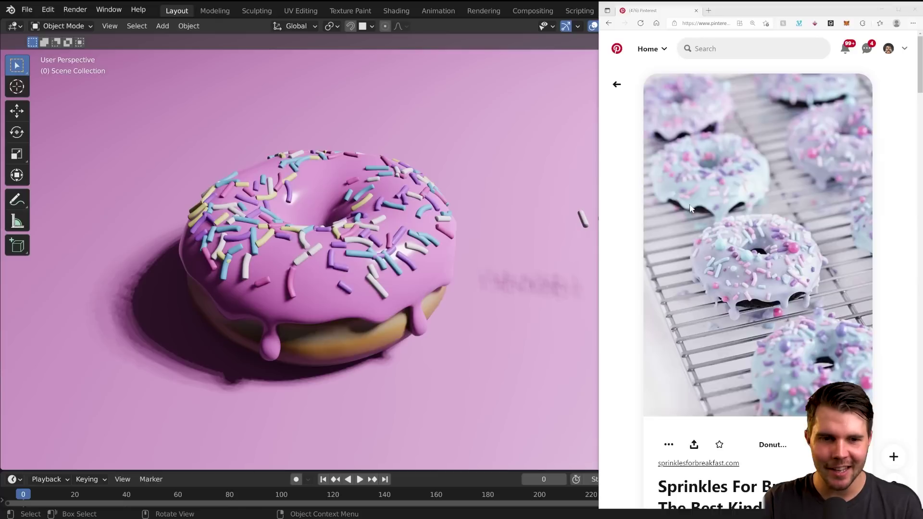
left_click_drag(920, 71, 919, 72)
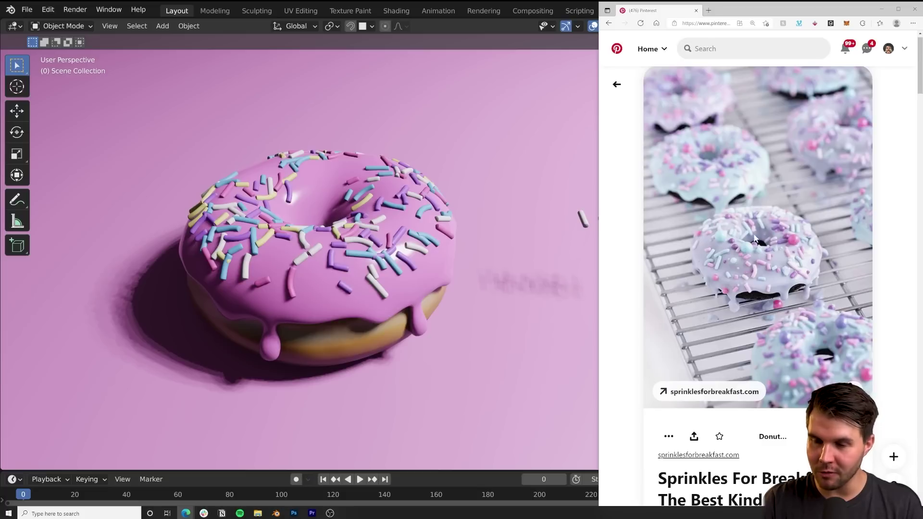
left_click(503, 1)
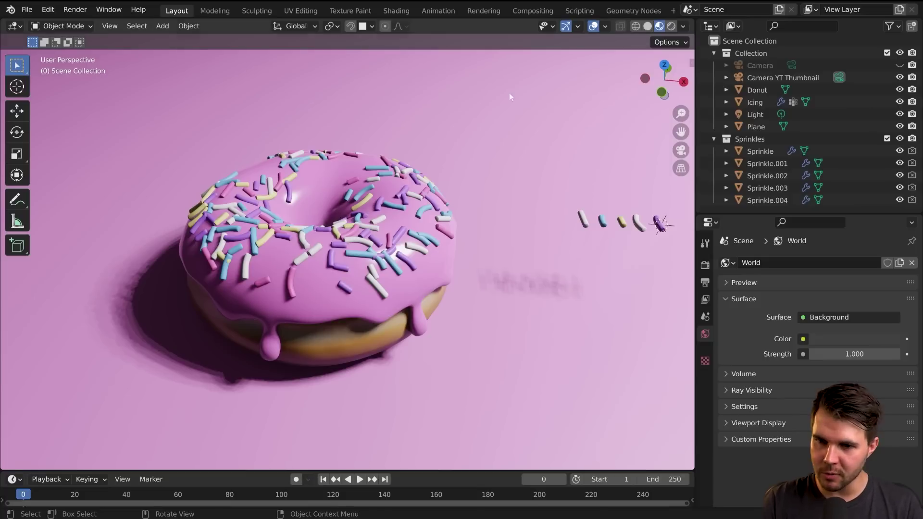
Add a UV sphere to the Blender scene near the row of source sprinkles.
scroll(547, 213, "down", 1)
left_click(544, 227)
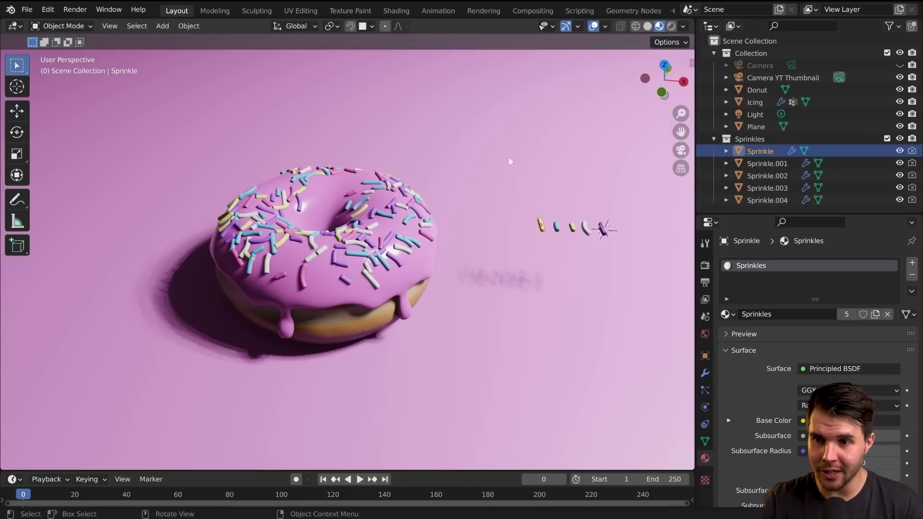
left_click(471, 221)
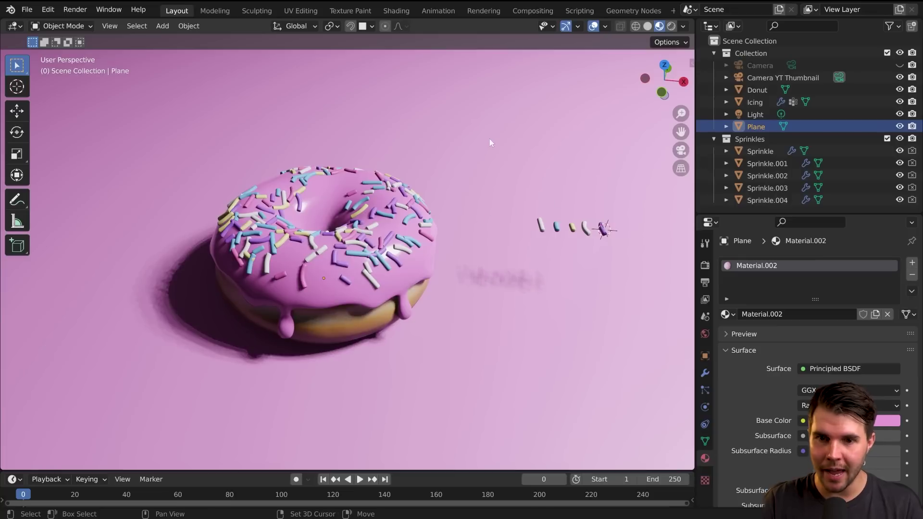
key("shift+a")
mouse_move(507, 131)
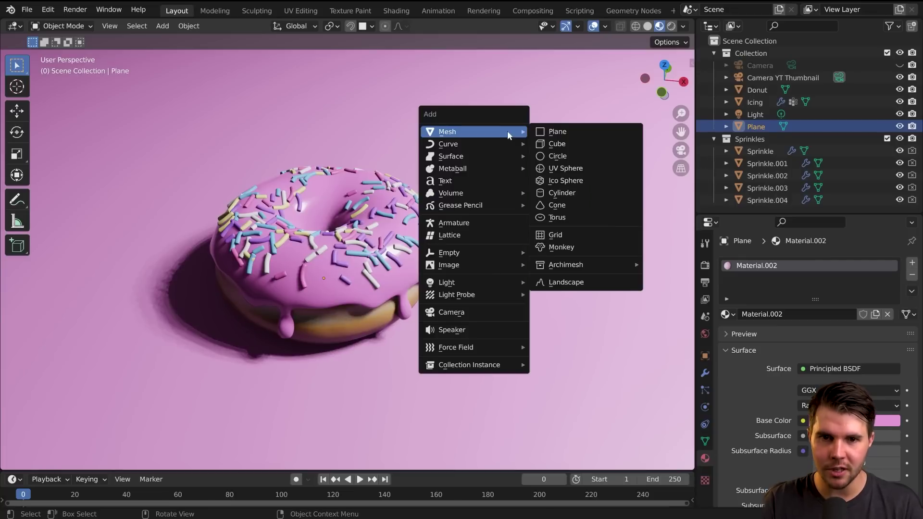
left_click(566, 169)
Shrink the sphere with successive scalings, including factors of 0.189 and 0.097, to roughly the sprinkles' size.
scroll(378, 339, "down", 10)
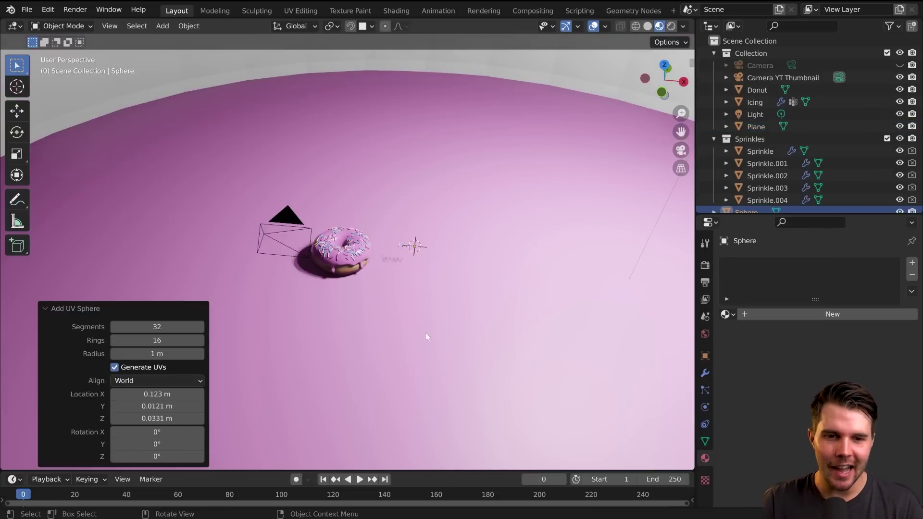
scroll(558, 333, "up", 5)
key("s")
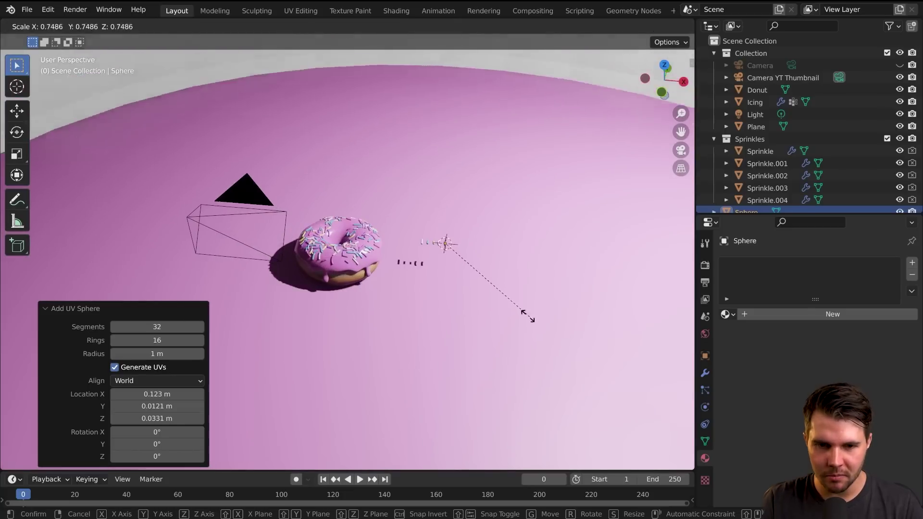
left_click(470, 268)
key("s")
left_click(517, 320)
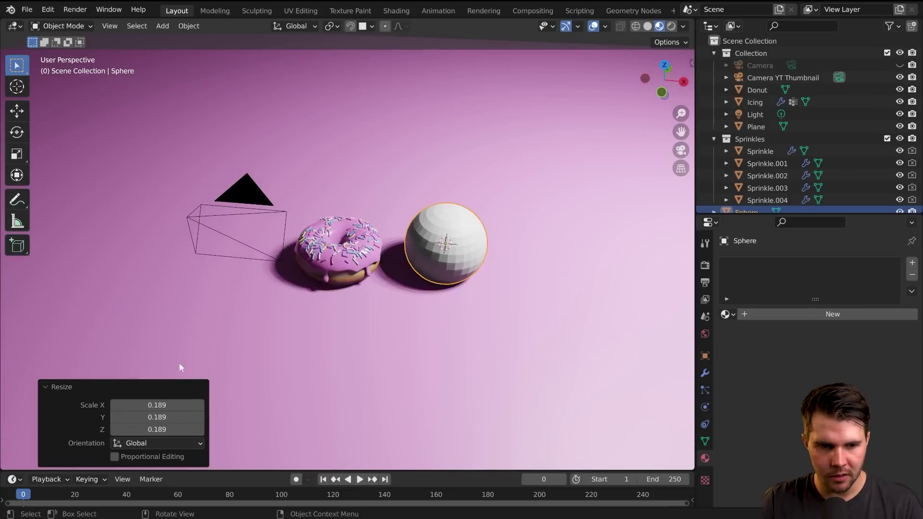
key("s")
left_click(460, 260)
scroll(481, 269, "up", 6)
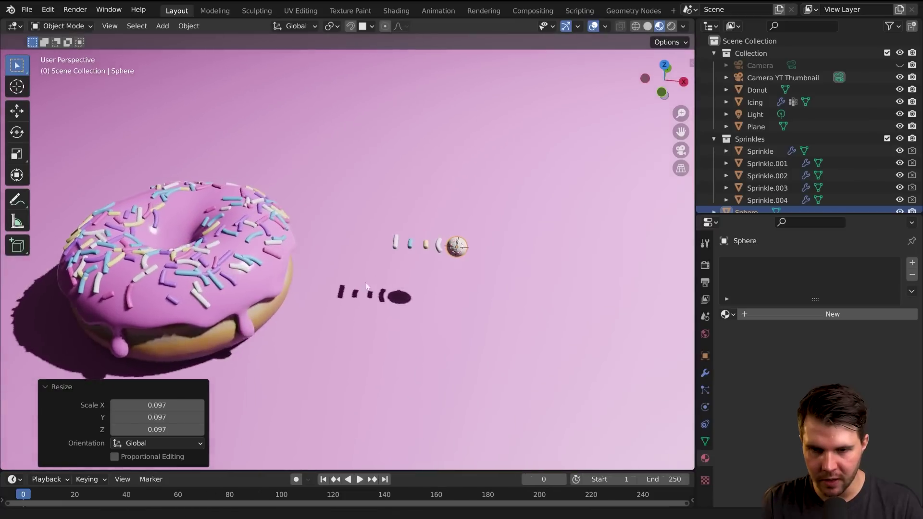
Move the sphere along X past the end of the sprinkle row, resize it, and nudge it about 0.0027 m further along X.
key("g")
key("x")
left_click(565, 274)
middle_click_drag(565, 274, 569, 254)
key("s")
left_click(560, 261)
key("g")
key("x")
left_click(570, 262)
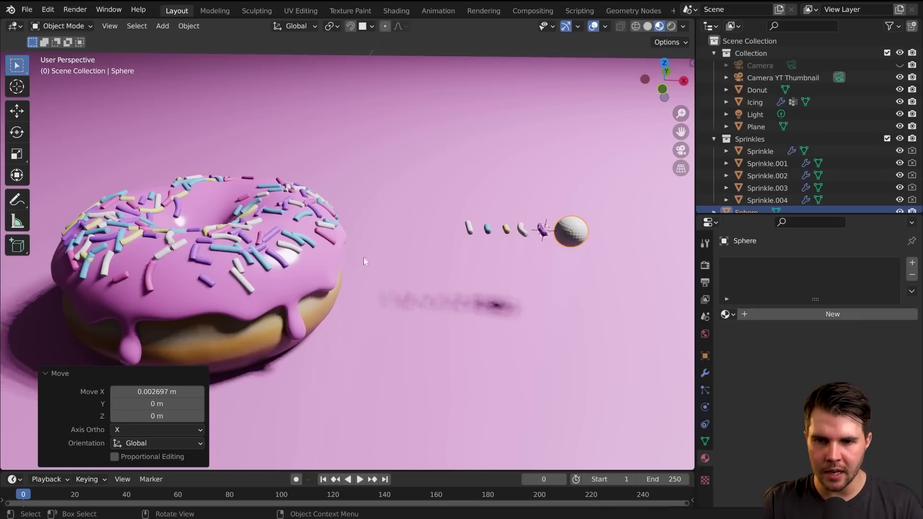
Shade the sphere smooth and fine-tune its size beside the sprinkles.
right_click(588, 230)
left_click(588, 230)
middle_click_drag(605, 259, 447, 264, "shift")
scroll(473, 262, "up", 2)
key("s")
left_click(469, 264)
Give the sphere a new material with a light blue Base Color of hue 0.564 and saturation 0.879.
left_click(833, 314)
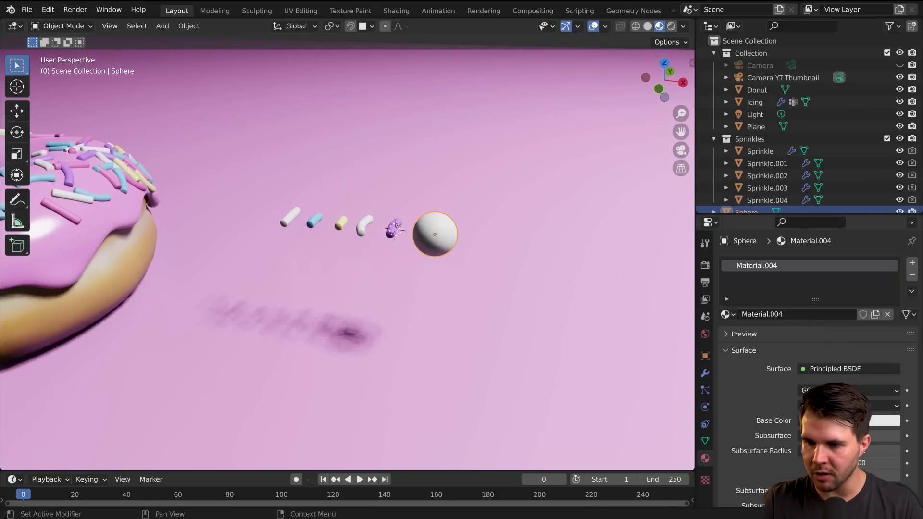
left_click(884, 420)
left_click(843, 267)
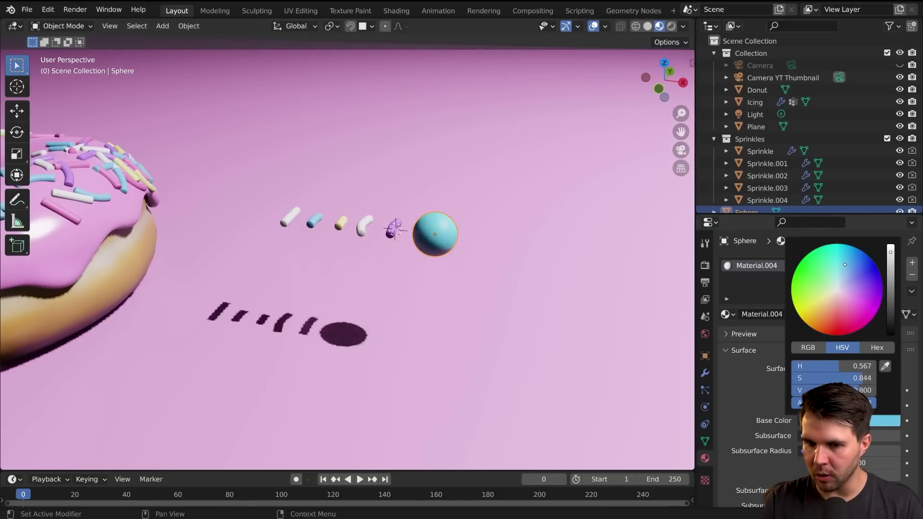
scroll(774, 390, "down", 12)
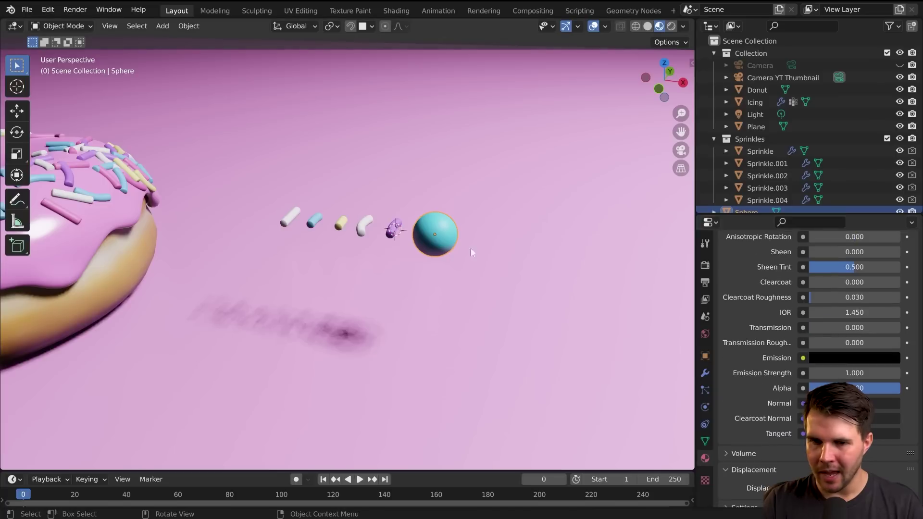
Soften the sphere's Base Color to a paler blue guided by the reference photo and set its Roughness to 0.200.
key("alt+Tab")
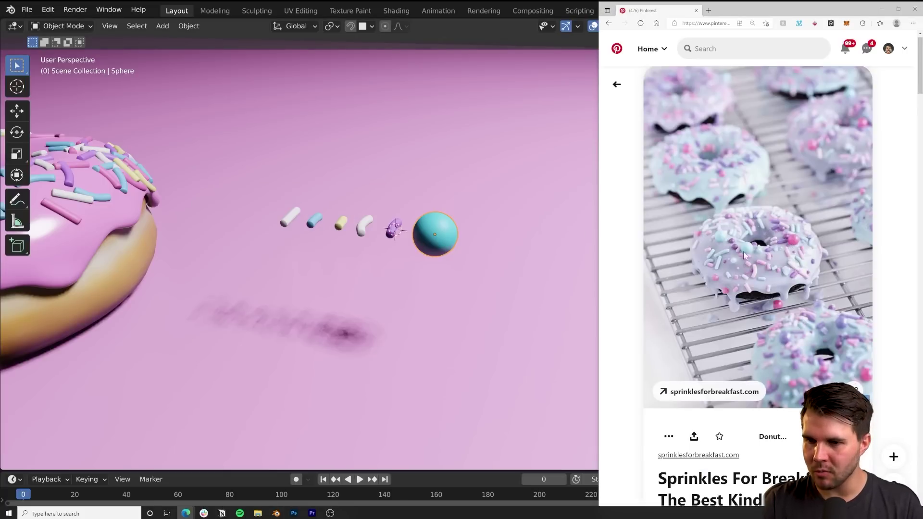
left_click(518, 1)
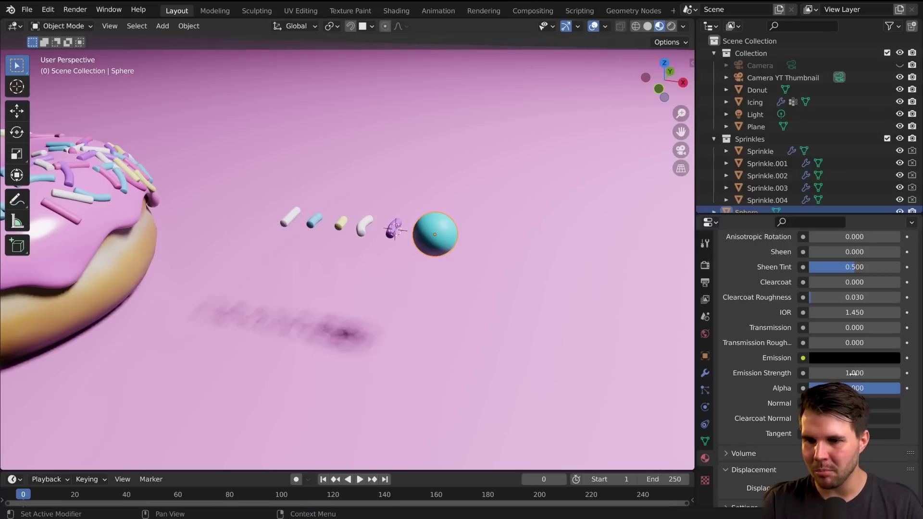
scroll(817, 336, "up", 9)
left_click(850, 287)
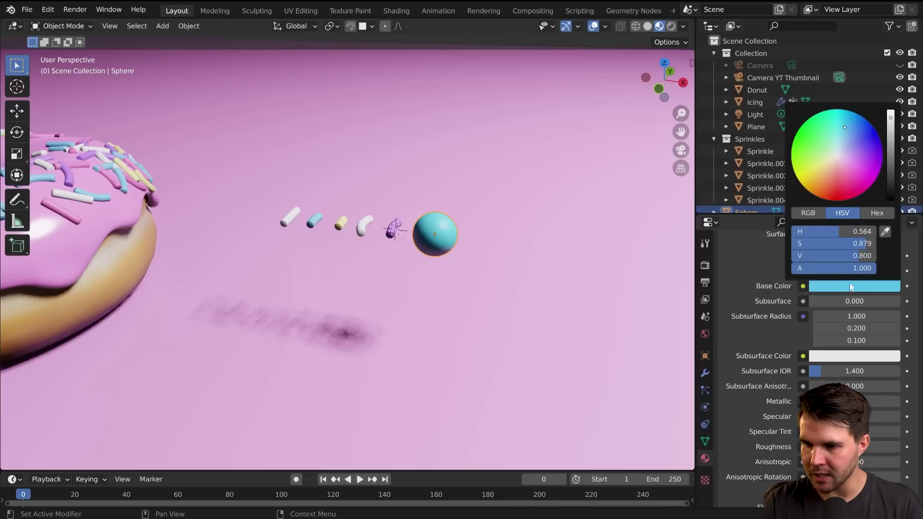
left_click_drag(857, 244, 843, 244)
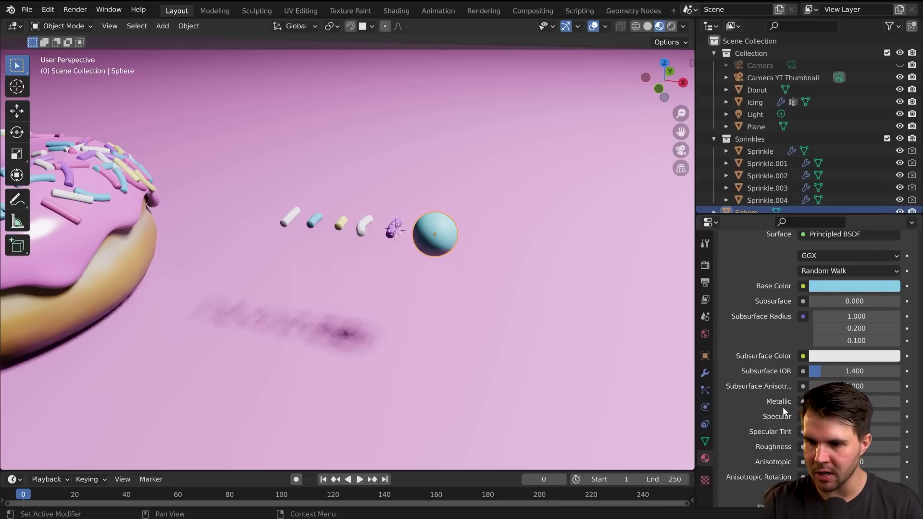
scroll(779, 409, "down", 5)
mouse_move(845, 350)
left_mouse_down()
mouse_move(818, 350)
mouse_move(826, 350)
left_mouse_up()
Move the Sphere object into the Sprinkles collection.
middle_click_drag(527, 265, 641, 238)
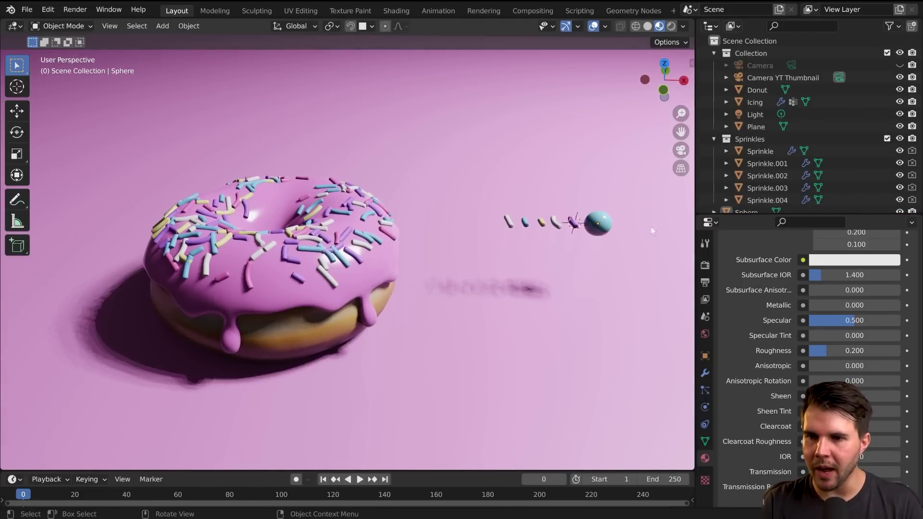
scroll(788, 202, "down", 1)
left_click(778, 206)
left_click_drag(779, 206, 774, 136)
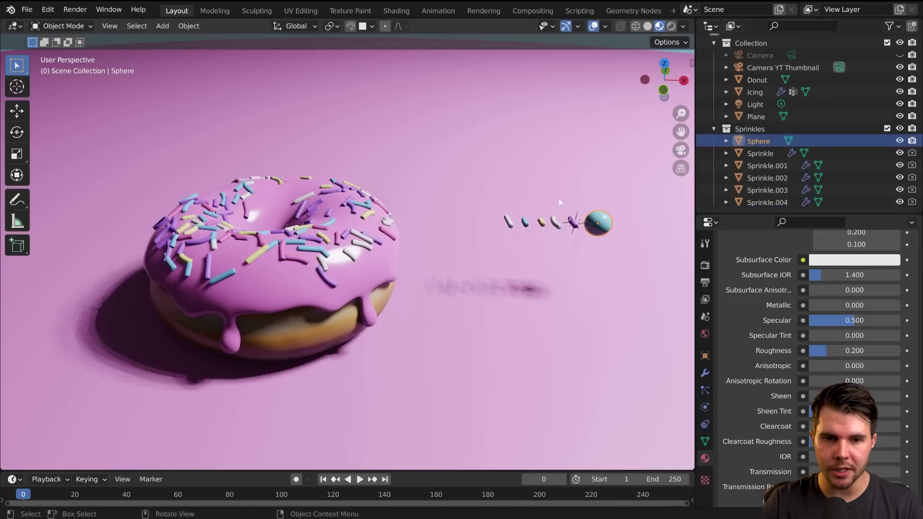
Examine the donut's icing up close for instances of the new sphere.
middle_click_drag(504, 225, 499, 240)
scroll(401, 253, "up", 3)
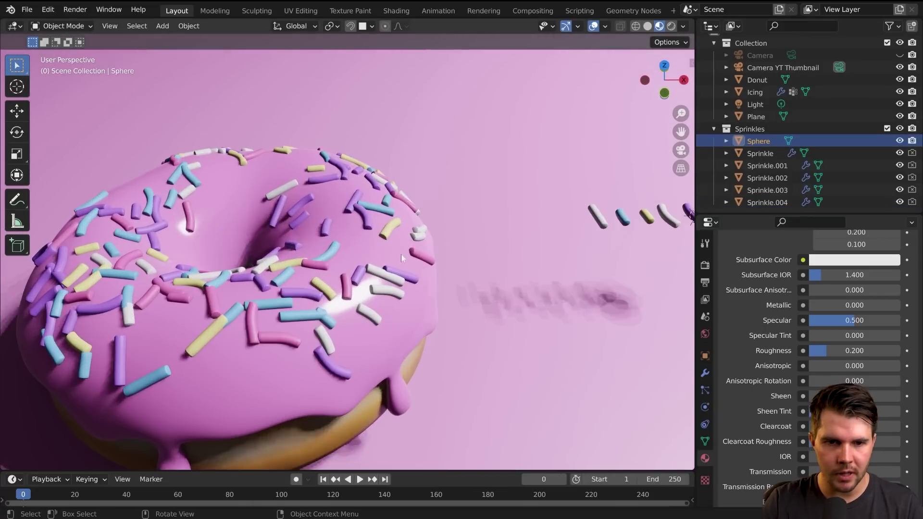
middle_click_drag(401, 253, 500, 234, "shift")
scroll(501, 235, "down", 4)
scroll(500, 235, "up", 1)
scroll(501, 234, "up", 1)
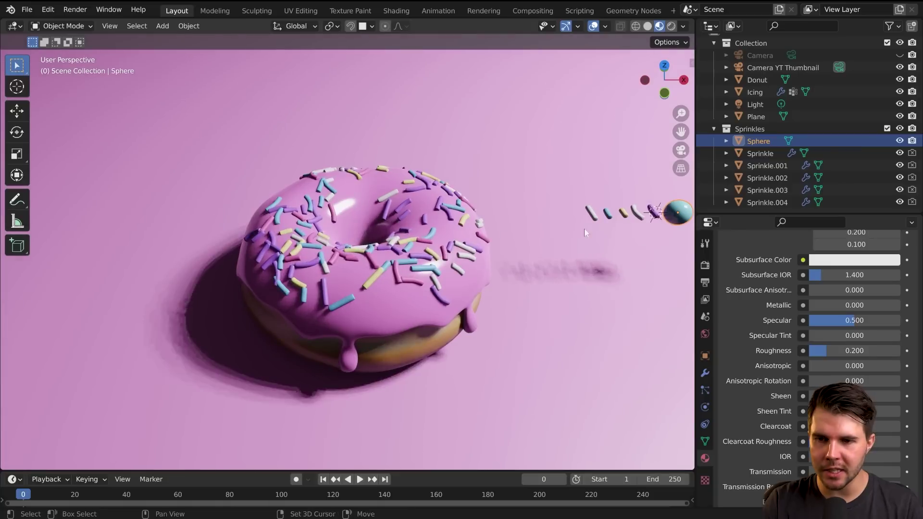
middle_click_drag(585, 230, 476, 228, "shift")
Apply the scale of the sphere.
key("n")
key("n")
key("n")
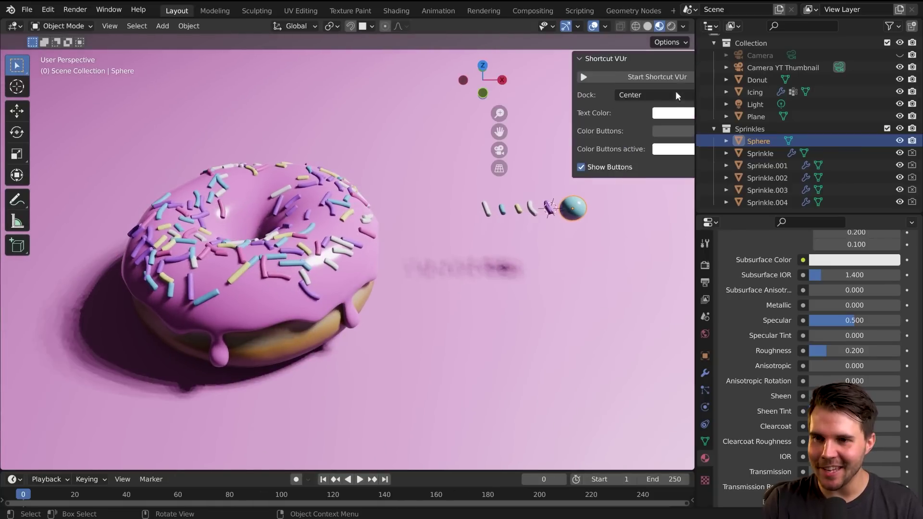
left_click(687, 68)
key("n")
key("ctrl+a")
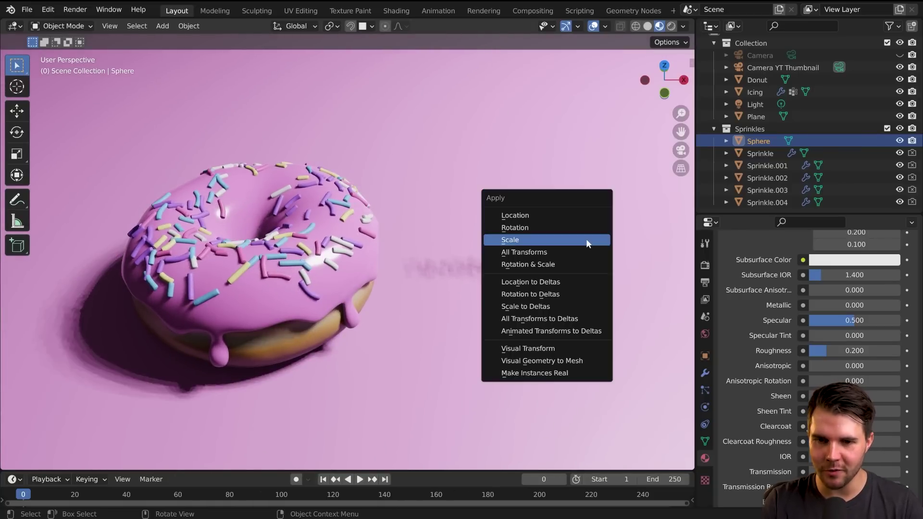
left_click(586, 239)
Examine the size and distribution of the spheres among the sprinkles from several angles.
middle_click_drag(372, 249, 411, 241, "shift")
middle_click_drag(343, 254, 373, 243)
scroll(374, 244, "down", 11)
scroll(451, 191, "up", 12)
middle_click_drag(432, 206, 372, 218)
scroll(372, 219, "down", 1)
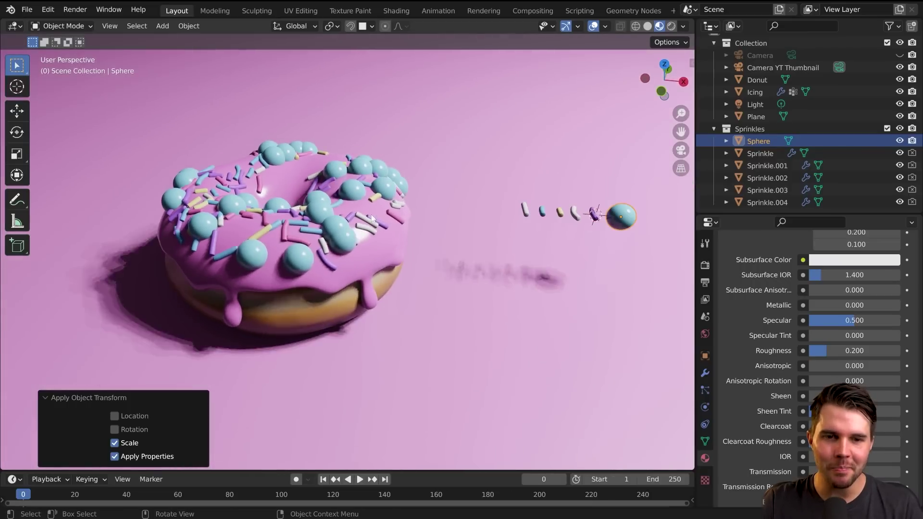
middle_click_drag(328, 240, 323, 252)
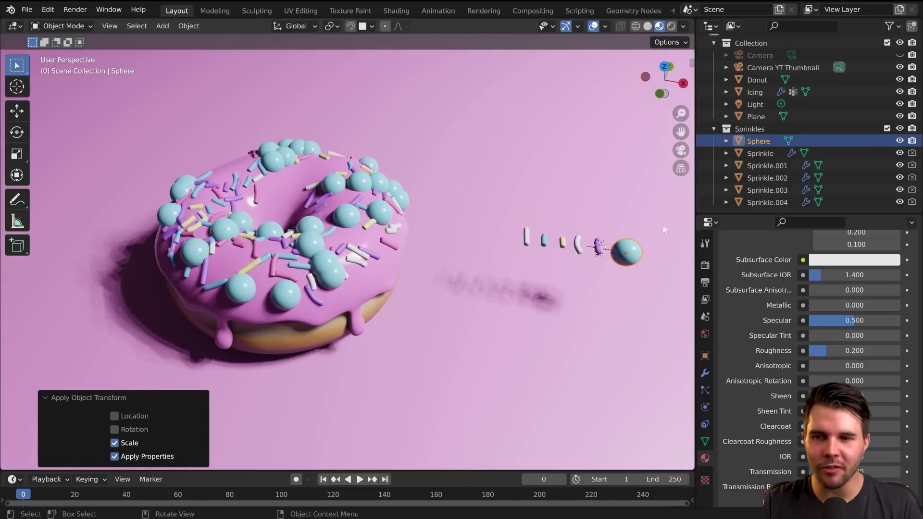
Shrink the sphere to about 0.75 of its size and apply its scale.
left_click(774, 151)
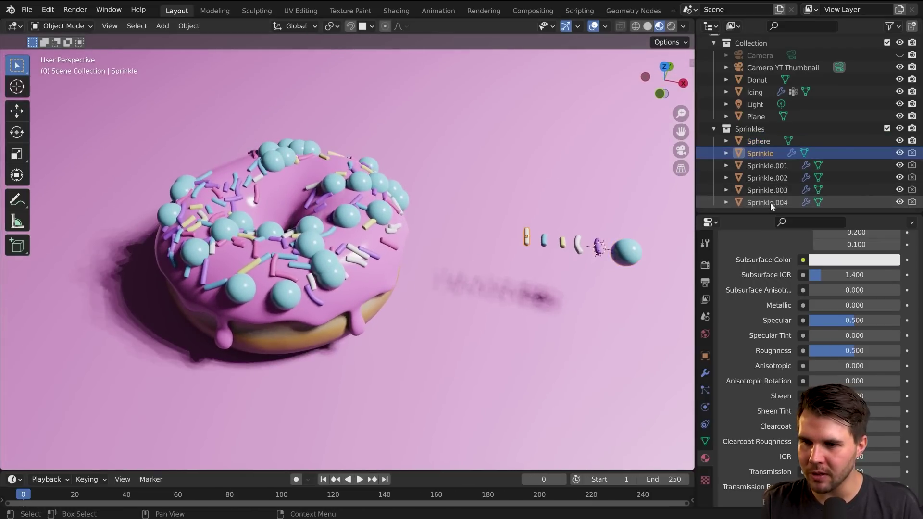
middle_click_drag(342, 257, 361, 246)
left_click(615, 212)
key("s")
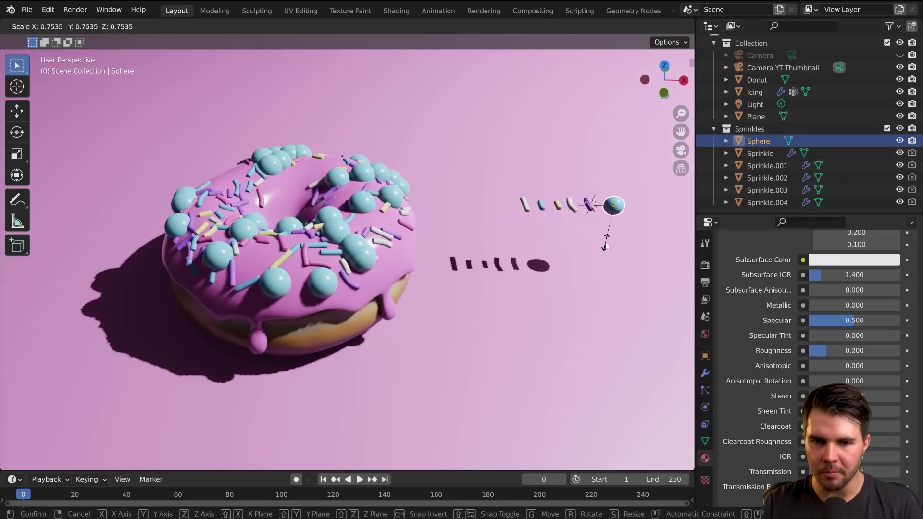
left_click(605, 245)
key("ctrl+a")
left_click(605, 241)
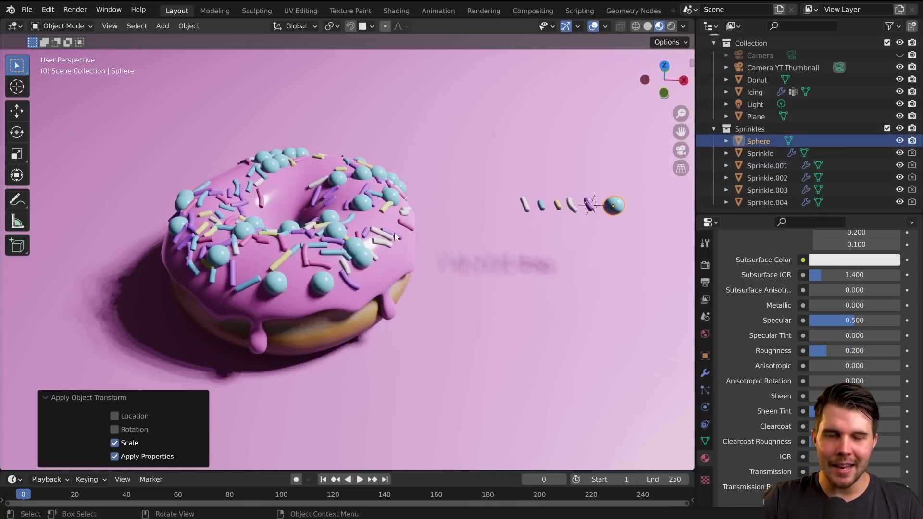
left_click(113, 397)
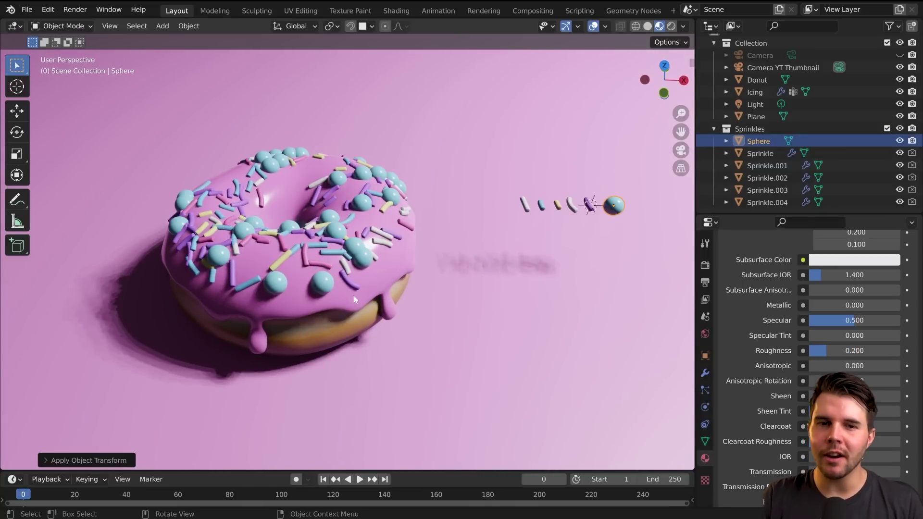
Inspect the icing and the sprinkle source objects, and compare the donut's beads with the reference photo.
left_click(361, 293)
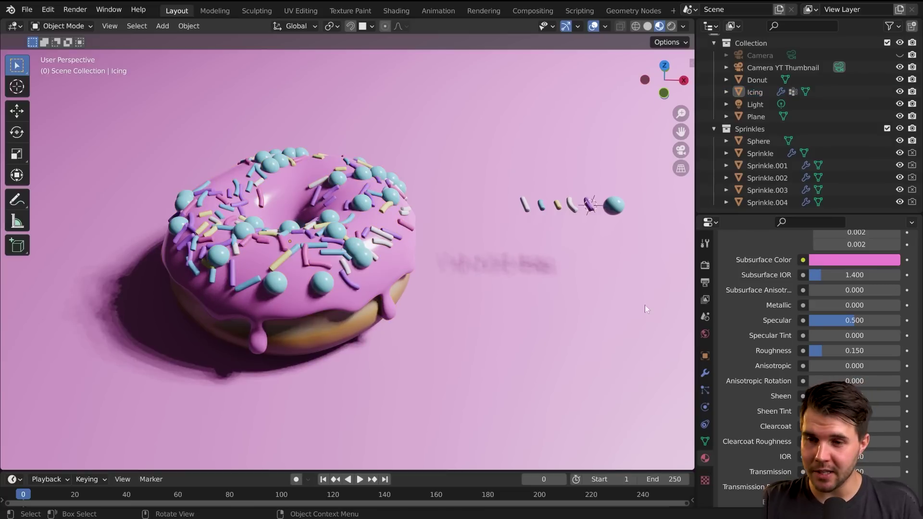
left_click_drag(724, 212, 754, 152)
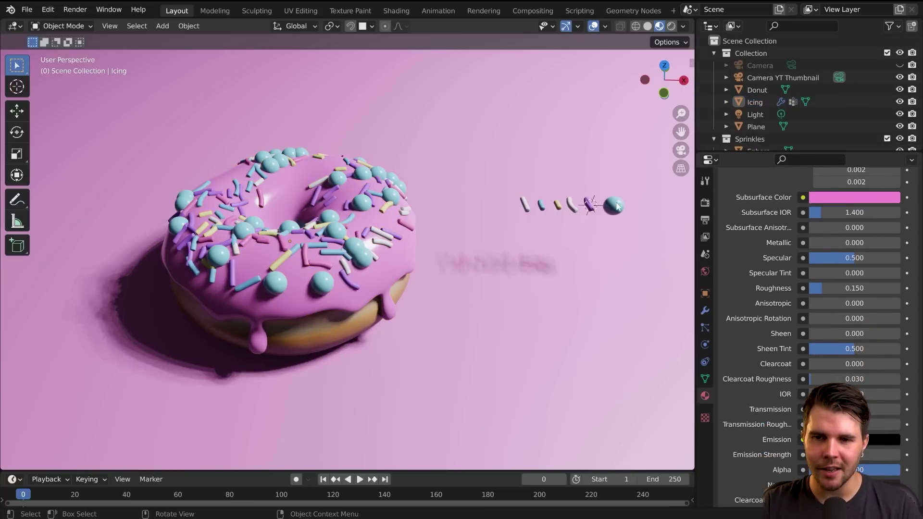
left_click(591, 207)
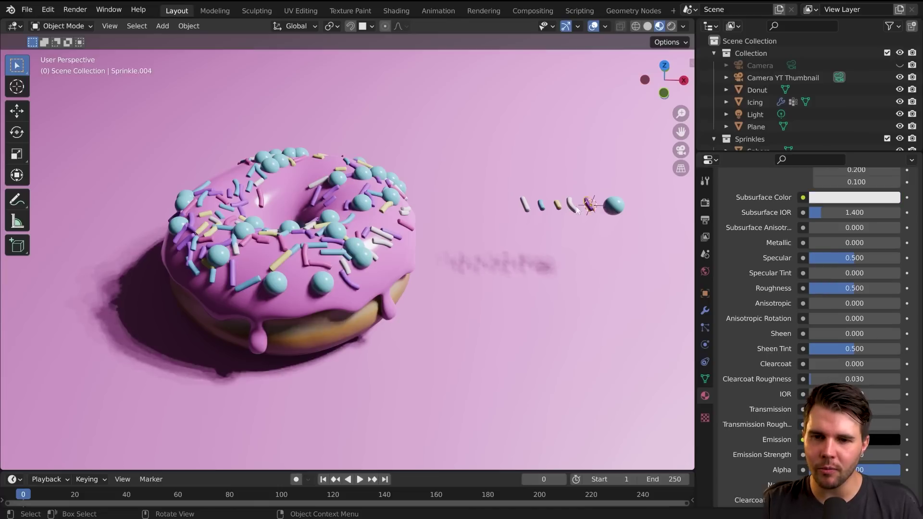
left_click(559, 207)
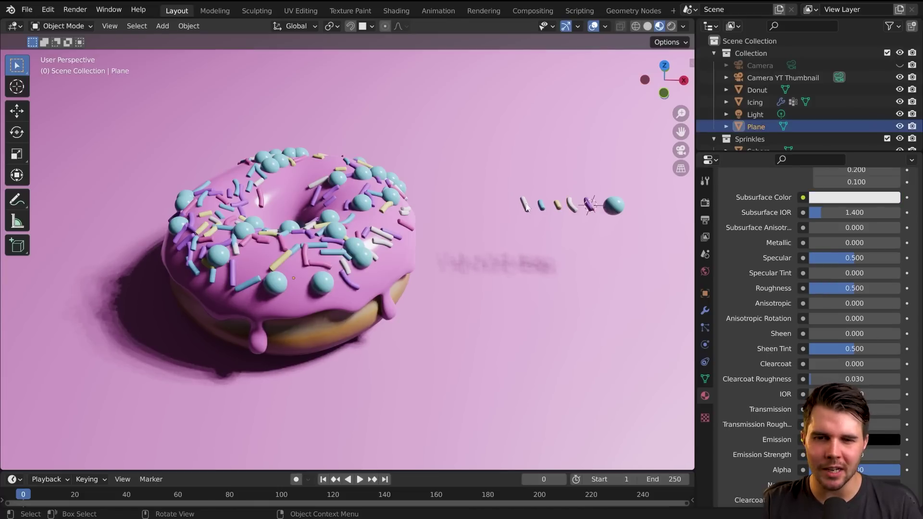
left_click(525, 205)
left_click(613, 206)
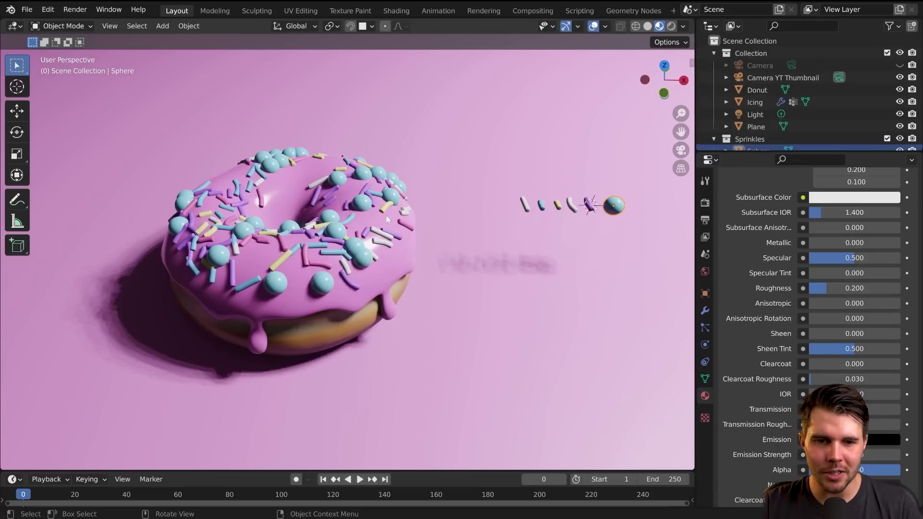
middle_click_drag(387, 219, 380, 241)
left_click(186, 513)
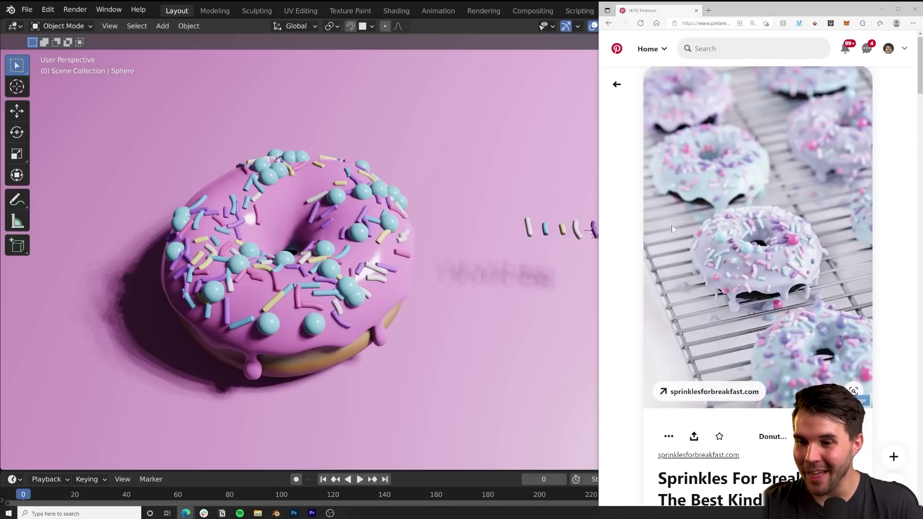
left_click(431, 1)
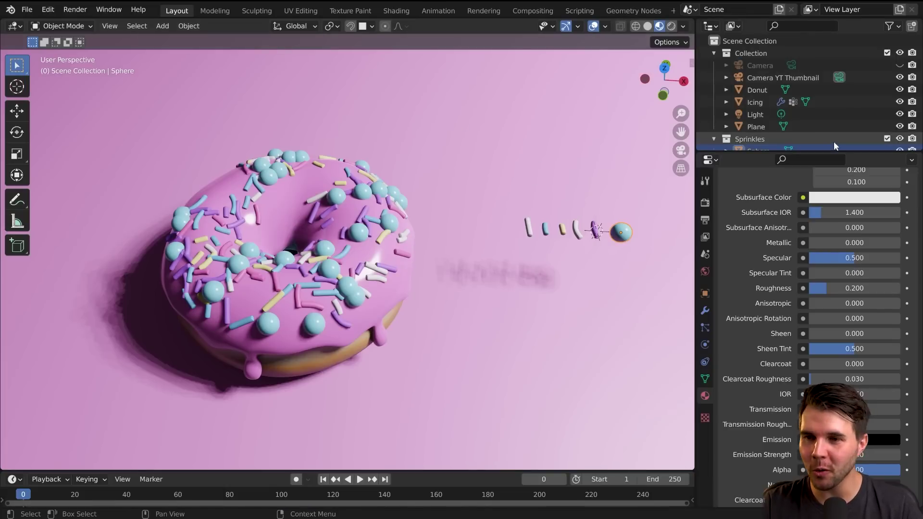
Move the Sphere object from the Sprinkles collection into Collection and bring it over onto the donut along the X, Z and Y axes.
left_click_drag(834, 153, 813, 203)
left_click_drag(763, 149, 750, 55)
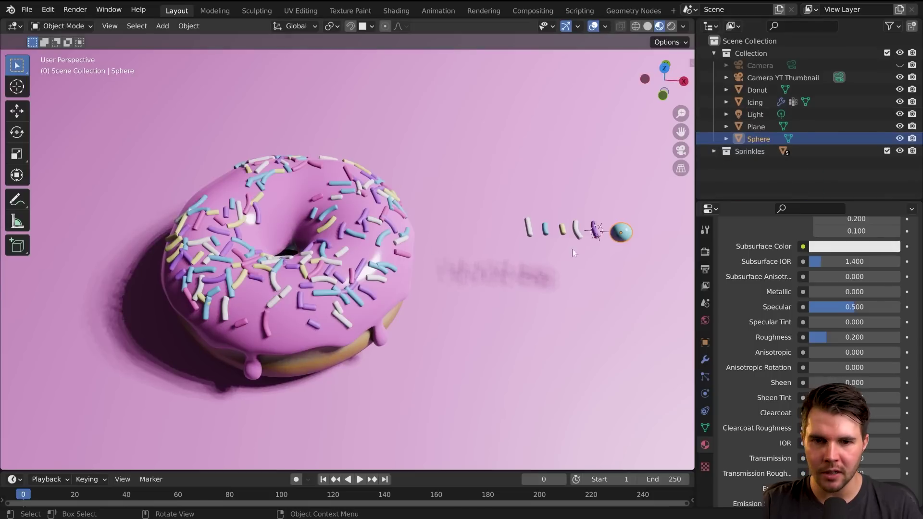
key("g")
key("x")
left_click(337, 236)
key("g")
key("z")
left_click(350, 220)
key("g")
key("y")
left_click(370, 222)
Adjust the sphere along the Y axis so it rests on the icing behind and right of the hole.
scroll(370, 222, "up", 3)
middle_click_drag(370, 222, 502, 236)
key("g")
key("y")
left_click(391, 232)
scroll(384, 236, "down", 4)
scroll(502, 236, "up", 3)
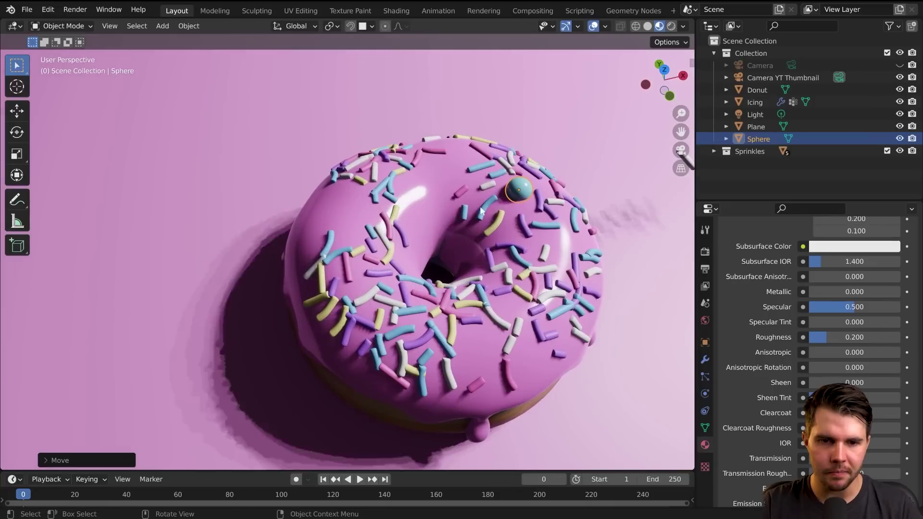
Duplicate the sphere along the X axis and place the copy on the outer back-left edge of the icing.
key("shift+d")
key("shift+x")
key("x")
left_click(332, 263)
middle_click_drag(333, 263, 423, 270)
key("g")
left_click(424, 261)
key("g")
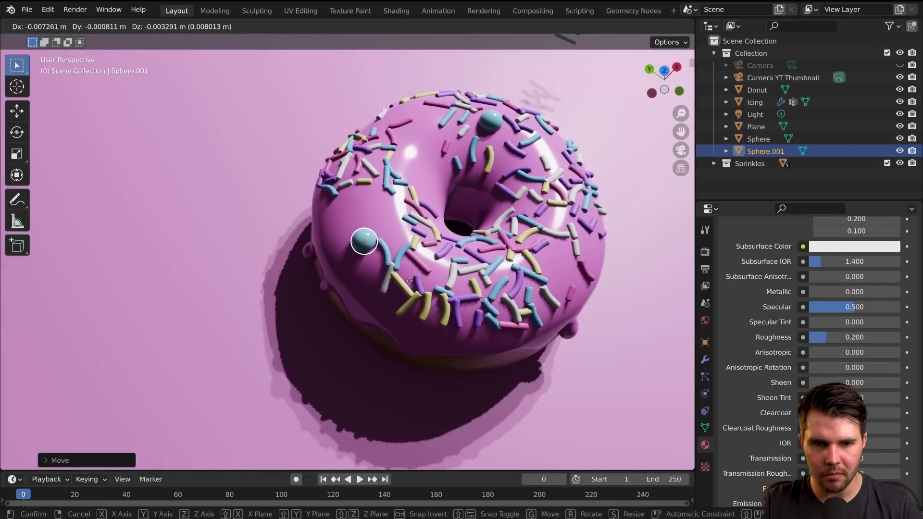
left_click(407, 271)
Try placing another copy of the sphere on the icing, adjusting its height and its X position.
scroll(410, 268, "down", 2)
key("shift+d")
left_click(549, 275)
scroll(548, 275, "up", 1)
middle_click_drag(547, 274, 456, 244)
key("g")
key("z")
left_click(378, 213)
key("x")
left_click(365, 269)
Duplicate a sphere along the Y axis and place the copy on the front-left part of the icing.
left_click(453, 196)
middle_click_drag(453, 196, 429, 200)
key("shift+d")
key("y")
left_click(441, 303)
middle_click_drag(441, 302, 461, 289)
key("g")
key("x")
left_click(355, 288)
middle_click_drag(354, 289, 266, 185)
key("g")
left_click(421, 268)
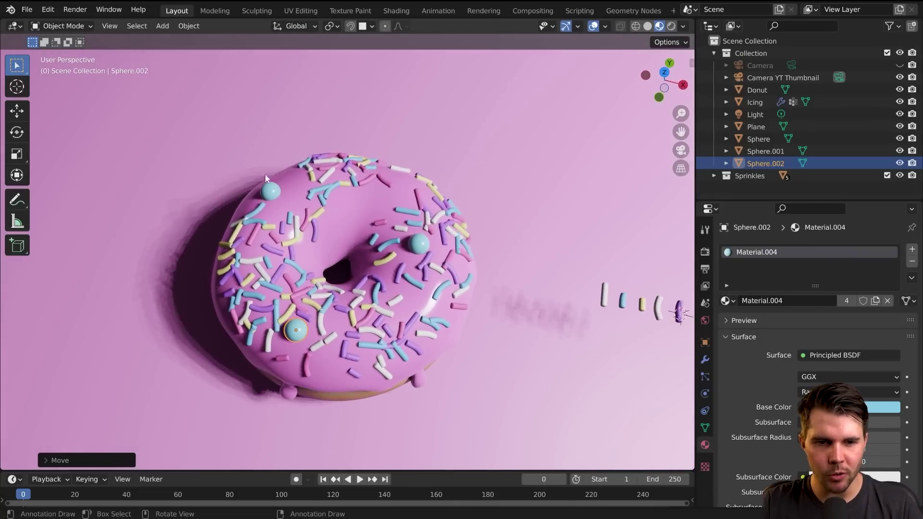
Move the newest sphere to the back of the icing between the other two beads and adjust its height.
middle_click_drag(287, 258, 467, 301)
key("g")
left_click(411, 280)
scroll(427, 280, "up", 3)
key("g")
left_click(445, 276)
key("g")
left_click(379, 265)
key("g")
left_click(393, 155)
middle_click_drag(393, 156, 378, 191)
key("g")
key("z")
left_click(476, 144)
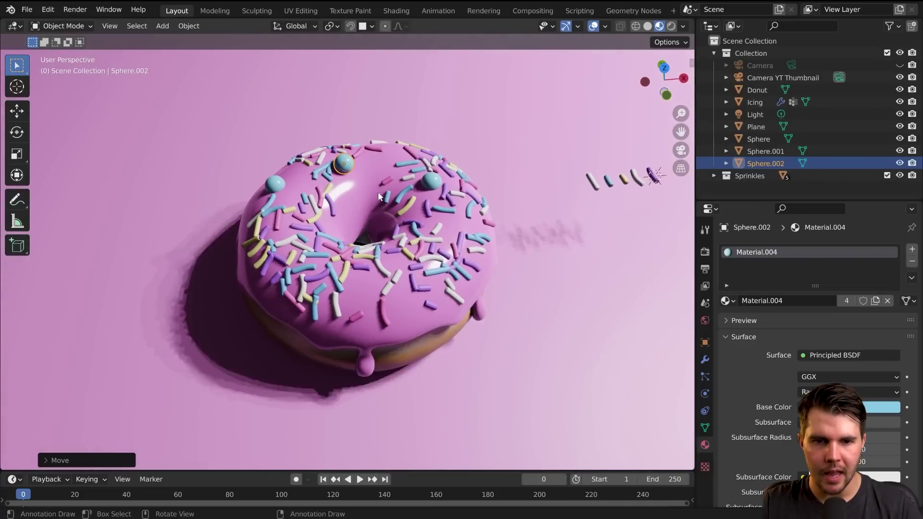
Duplicate the back sphere along the Y axis and place the copy on the front of the icing.
key("shift+d")
key("y")
left_click(414, 291)
middle_click_drag(414, 292, 483, 248)
scroll(379, 267, "up", 3)
key("g")
left_click(402, 256)
key("alt+a")
Adjust the height of the original sphere behind and right of the hole along the Z axis to seat it on the icing.
scroll(402, 255, "down", 6)
scroll(452, 261, "up", 4)
left_click(447, 132)
key("g")
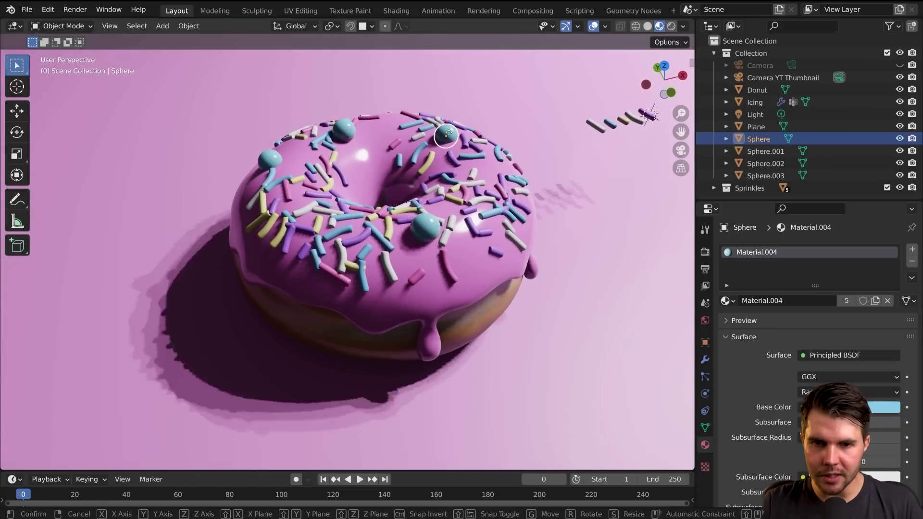
key("z")
left_click(443, 162)
key("alt+a")
Compare the placed beads with the reference photo and examine their arrangement on the donut from several angles.
left_click(425, 224)
scroll(431, 223, "down", 1)
middle_click_drag(438, 222, 382, 212)
key("alt+Tab")
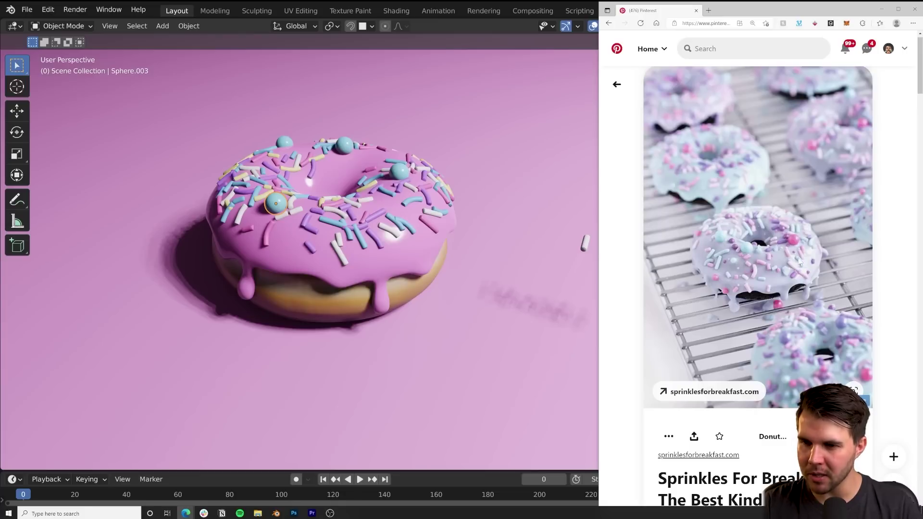
key("alt+Tab")
middle_click_drag(488, 210, 479, 190)
key("alt+a")
middle_click_drag(479, 191, 454, 193)
scroll(486, 200, "down", 1)
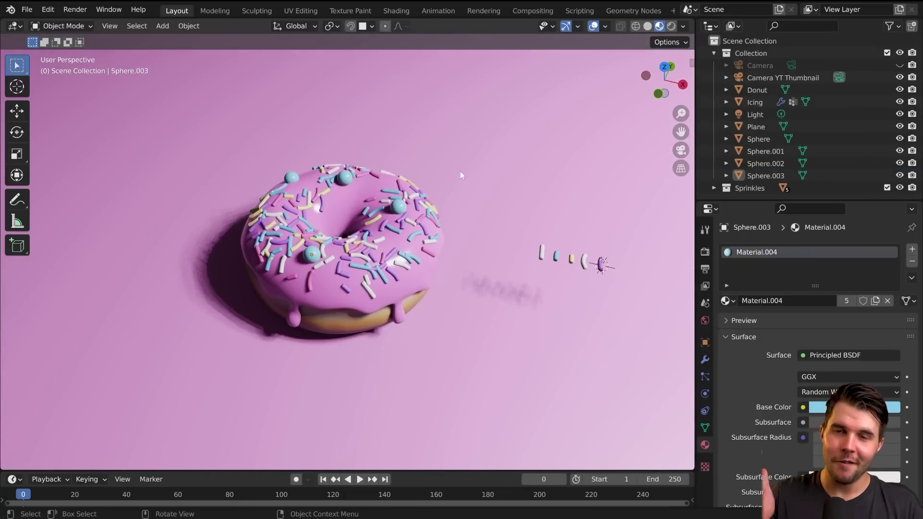